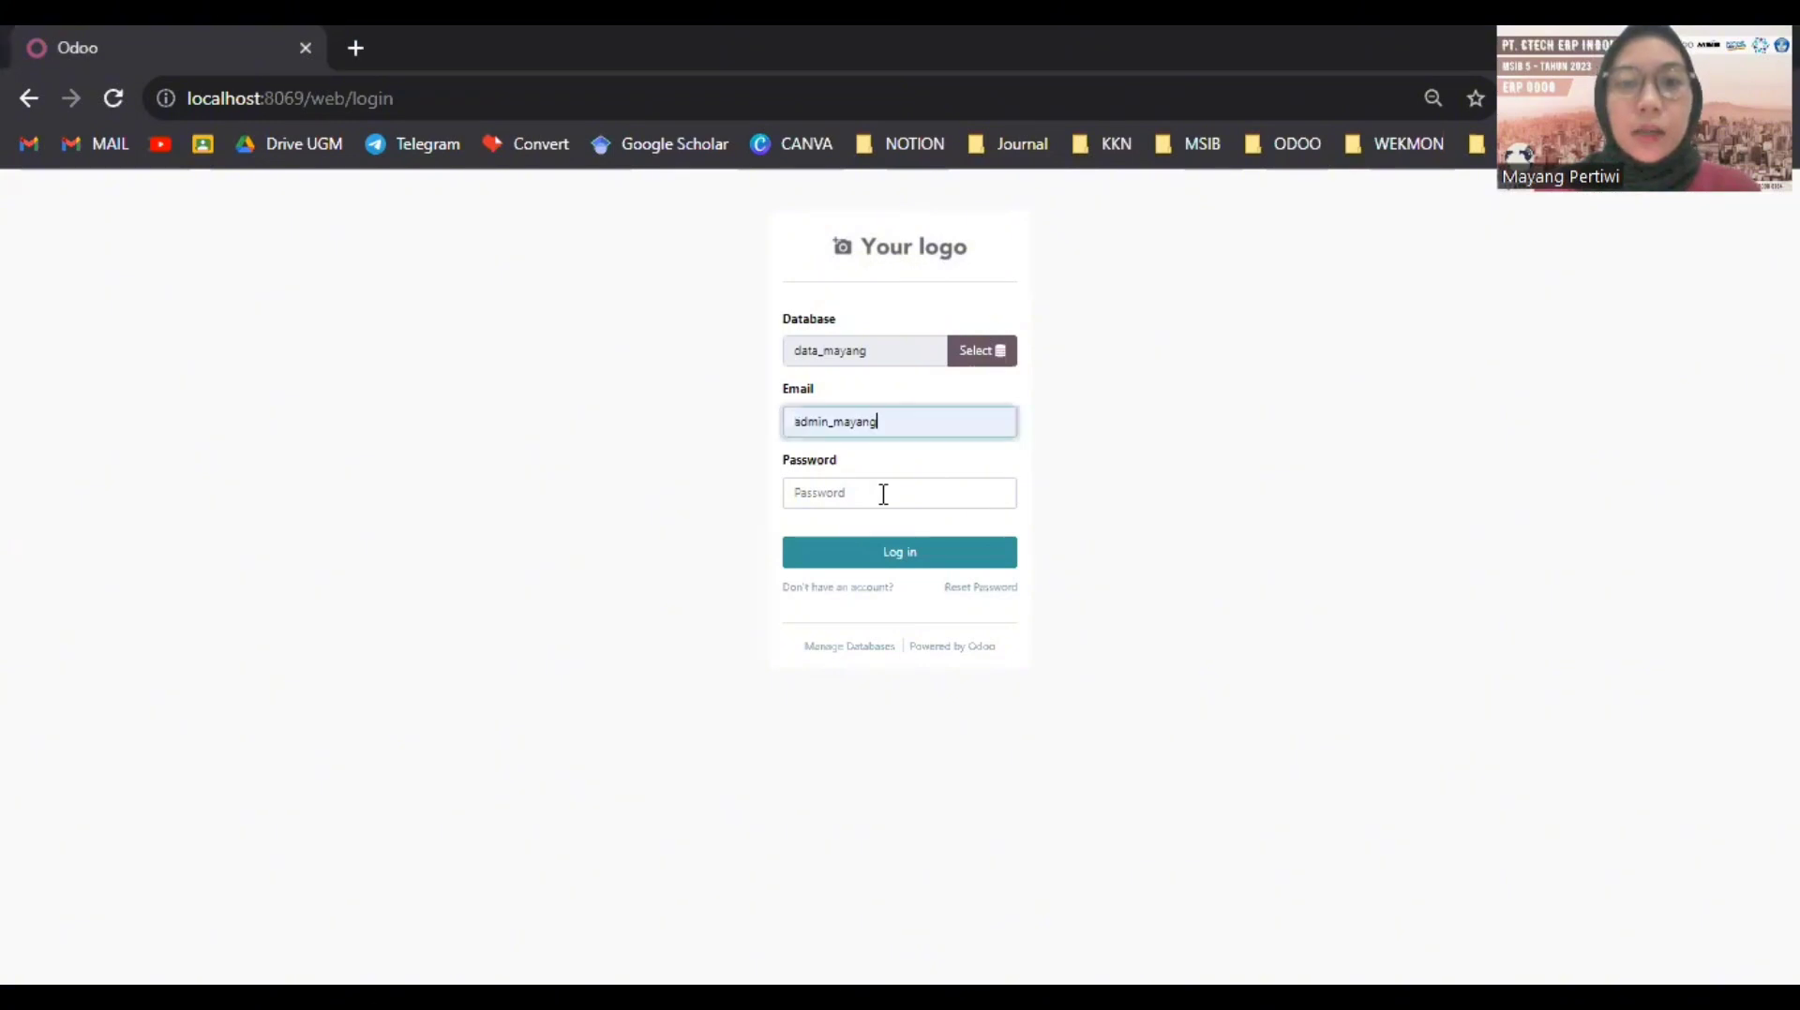
Log in with the account password and open the Apps catalogue to view the installed modules
{"action": "left_click", "coordinate": [880, 496]}
{"action": "type", "text": "a"}
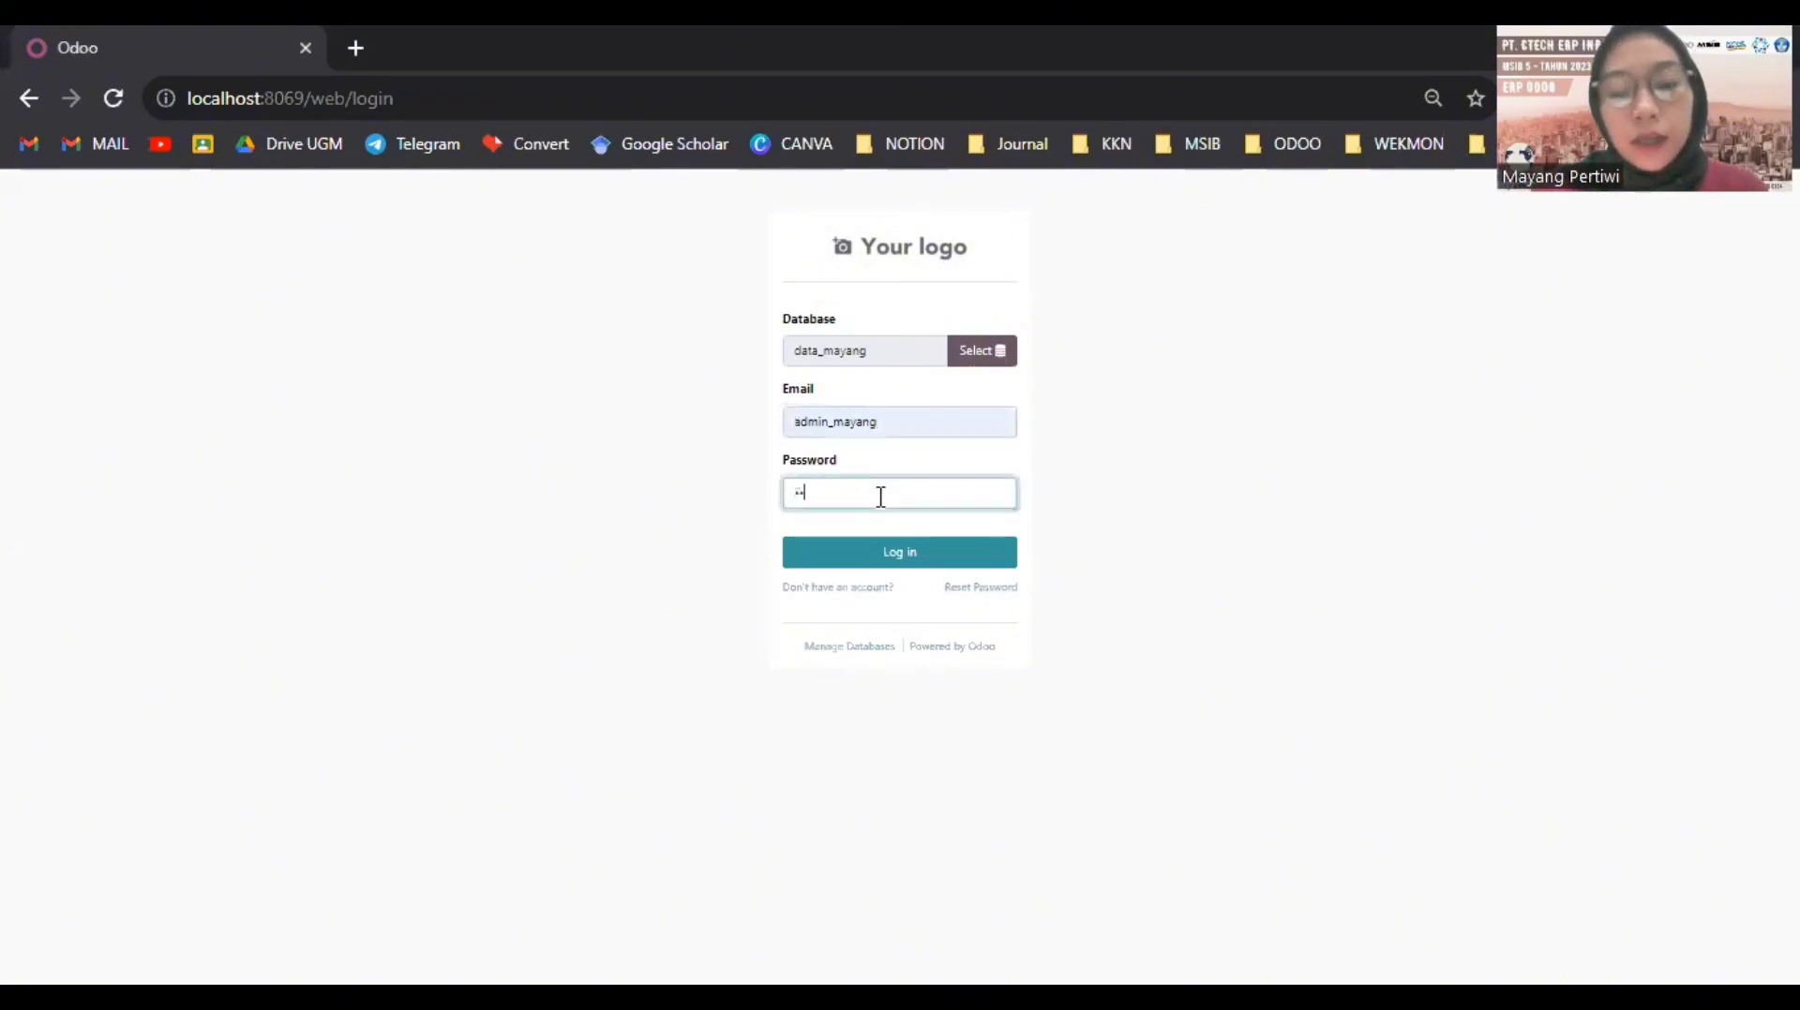
{"action": "left_click", "coordinate": [884, 559]}
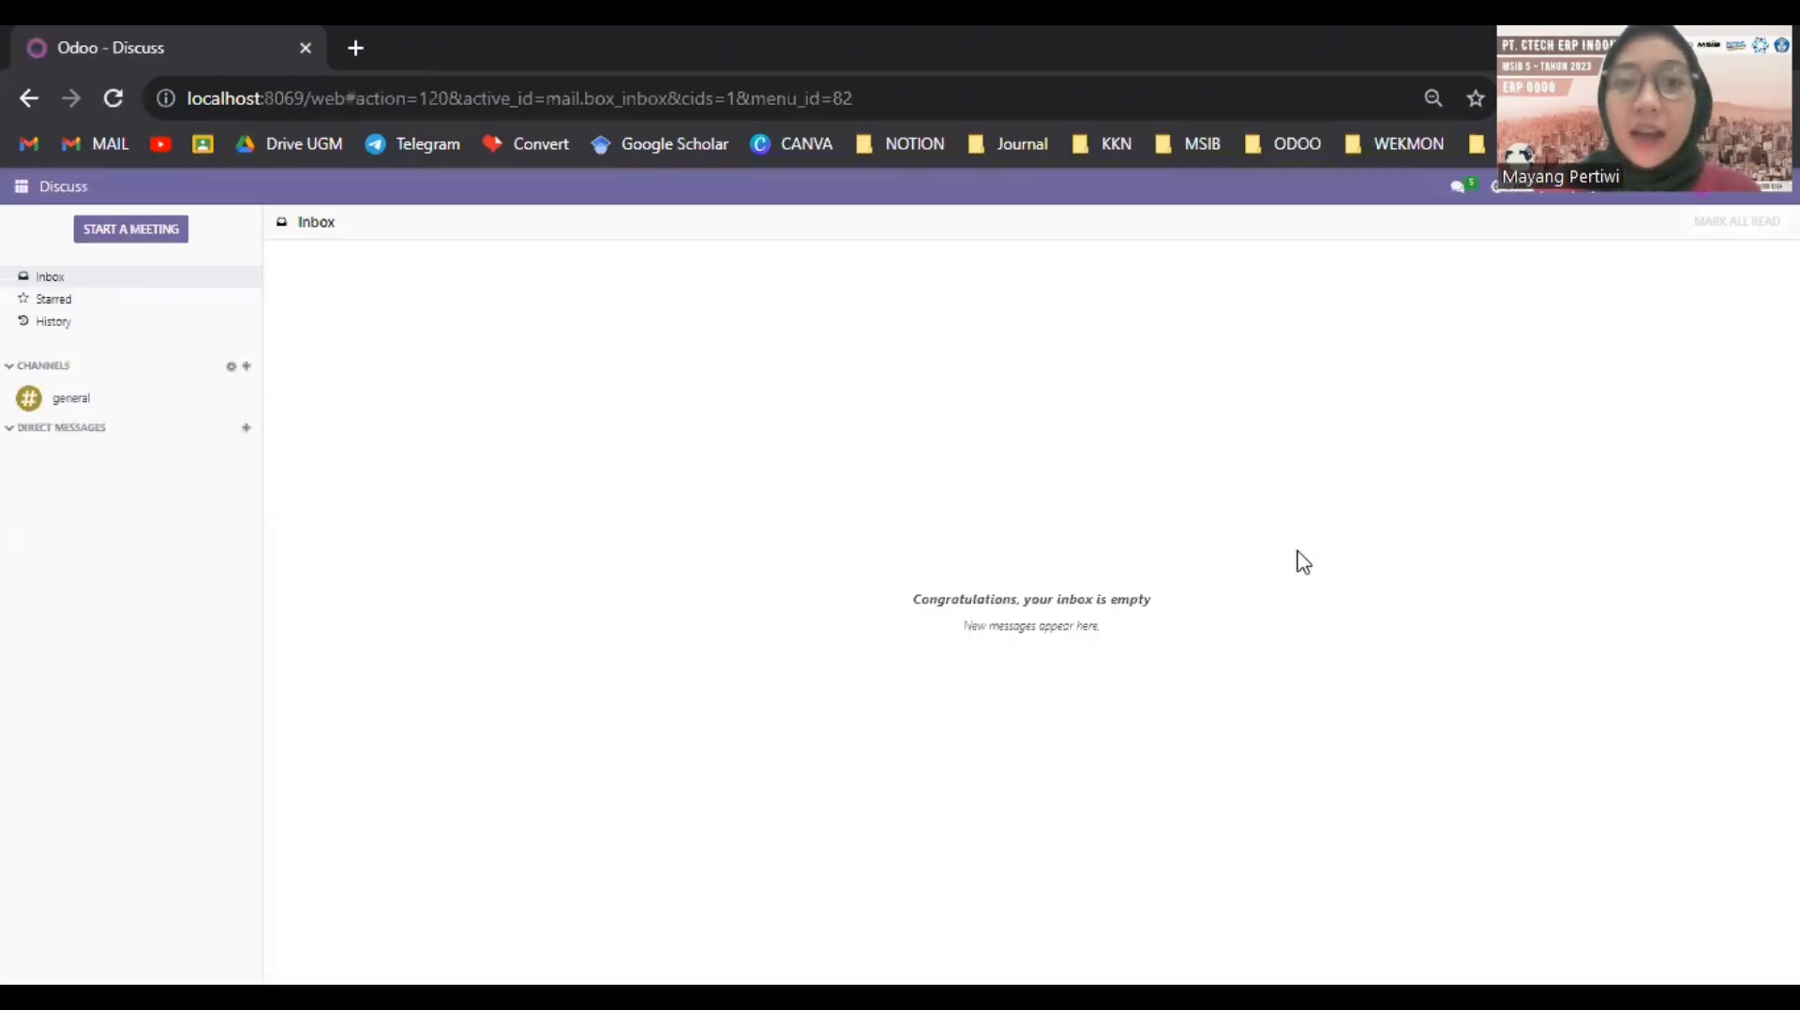
{"action": "left_click", "coordinate": [15, 196]}
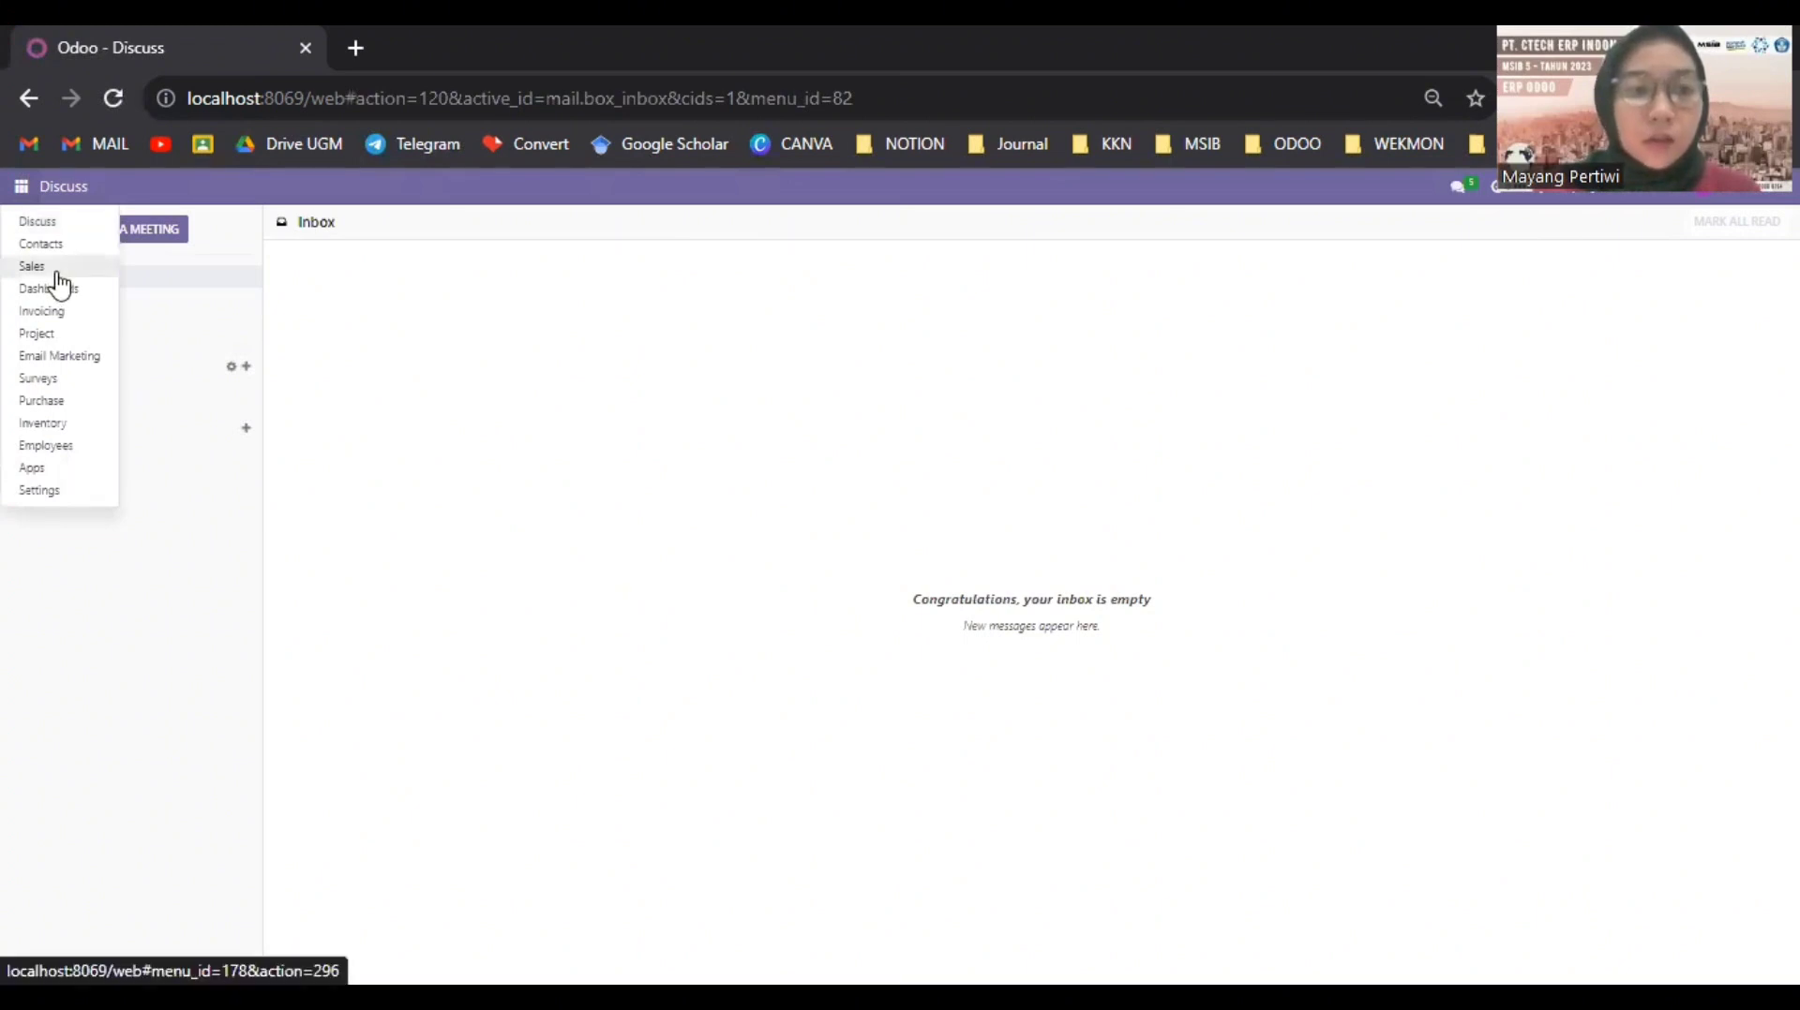
{"action": "left_click", "coordinate": [38, 471]}
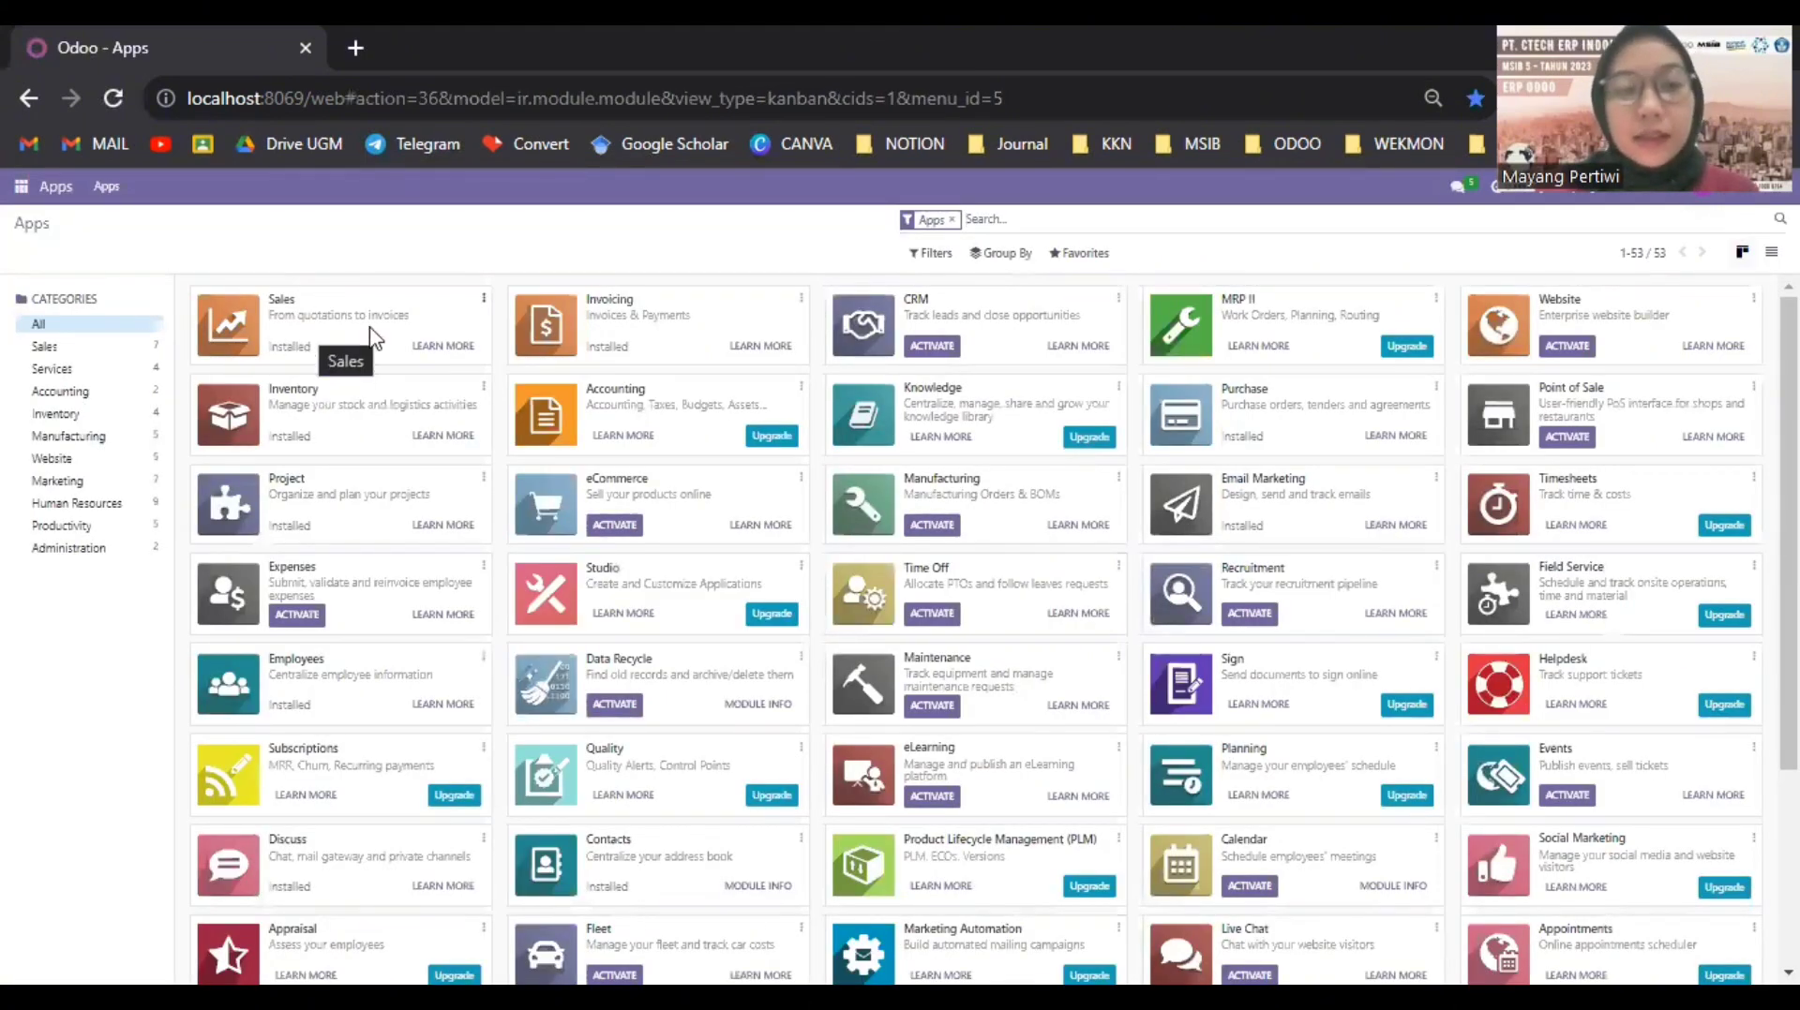
Go to the Sales module and start a new quotation
{"action": "left_click", "coordinate": [20, 187]}
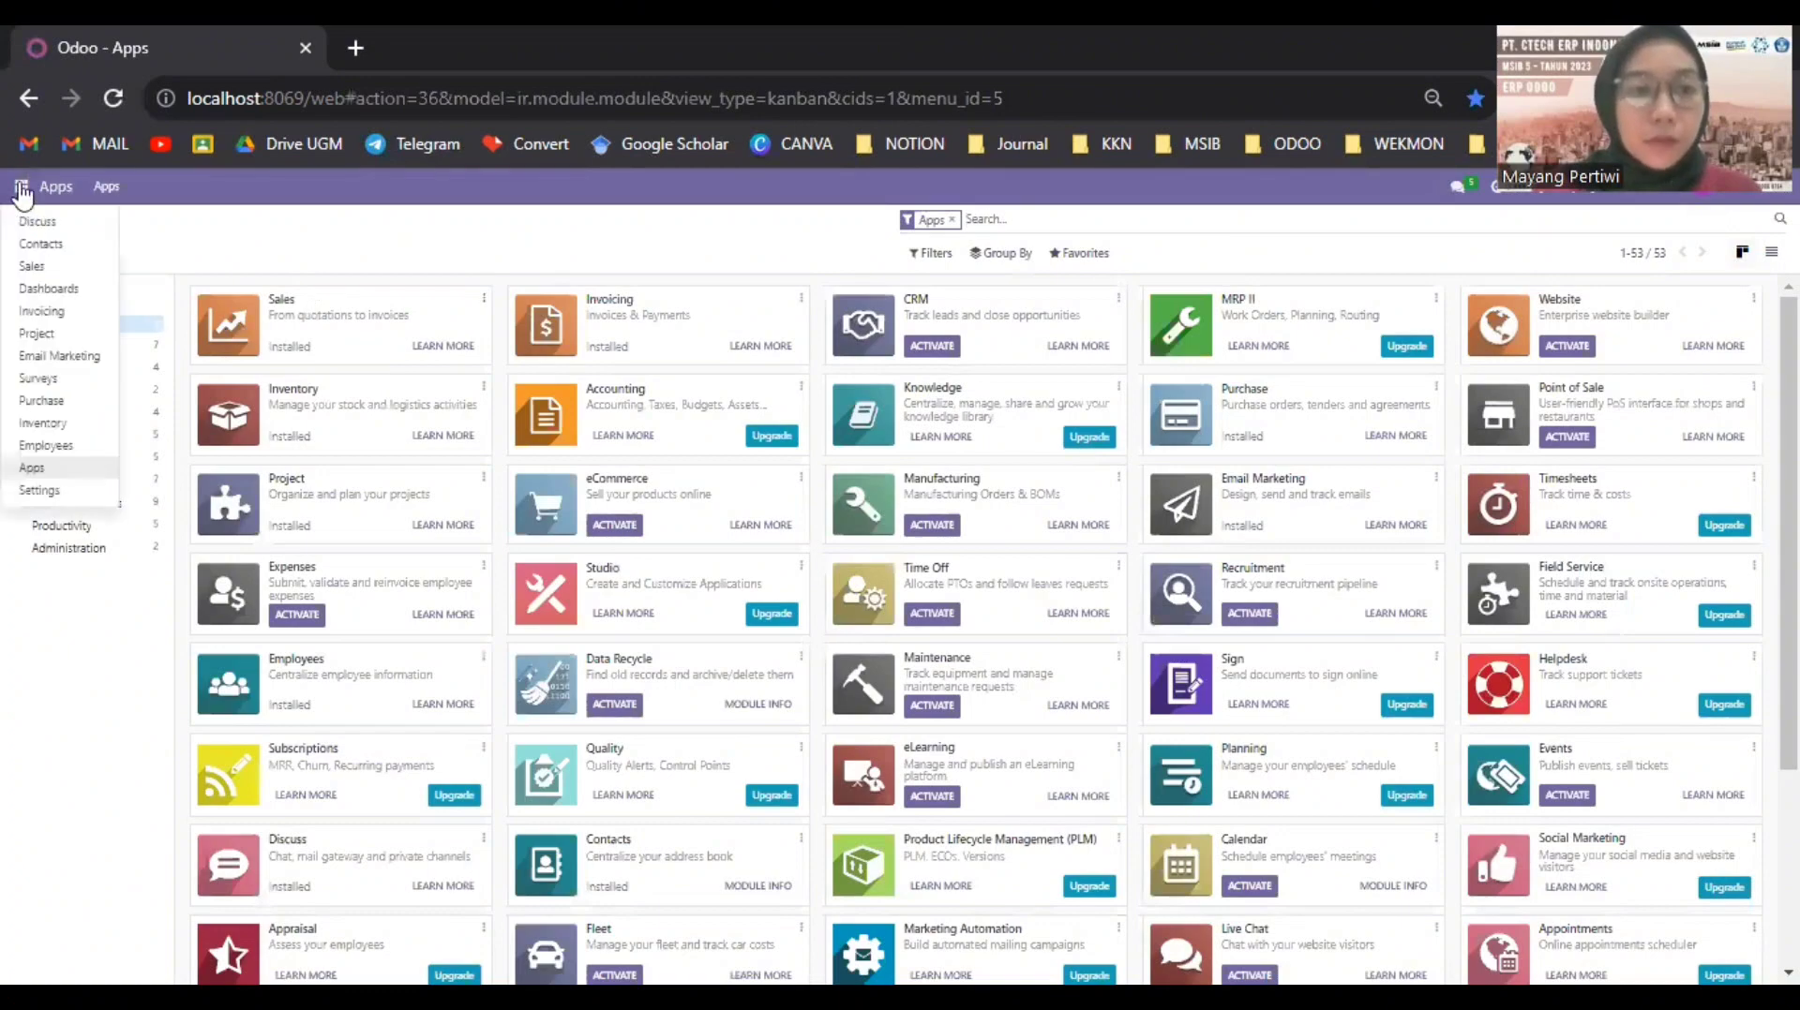
{"action": "left_click", "coordinate": [37, 267]}
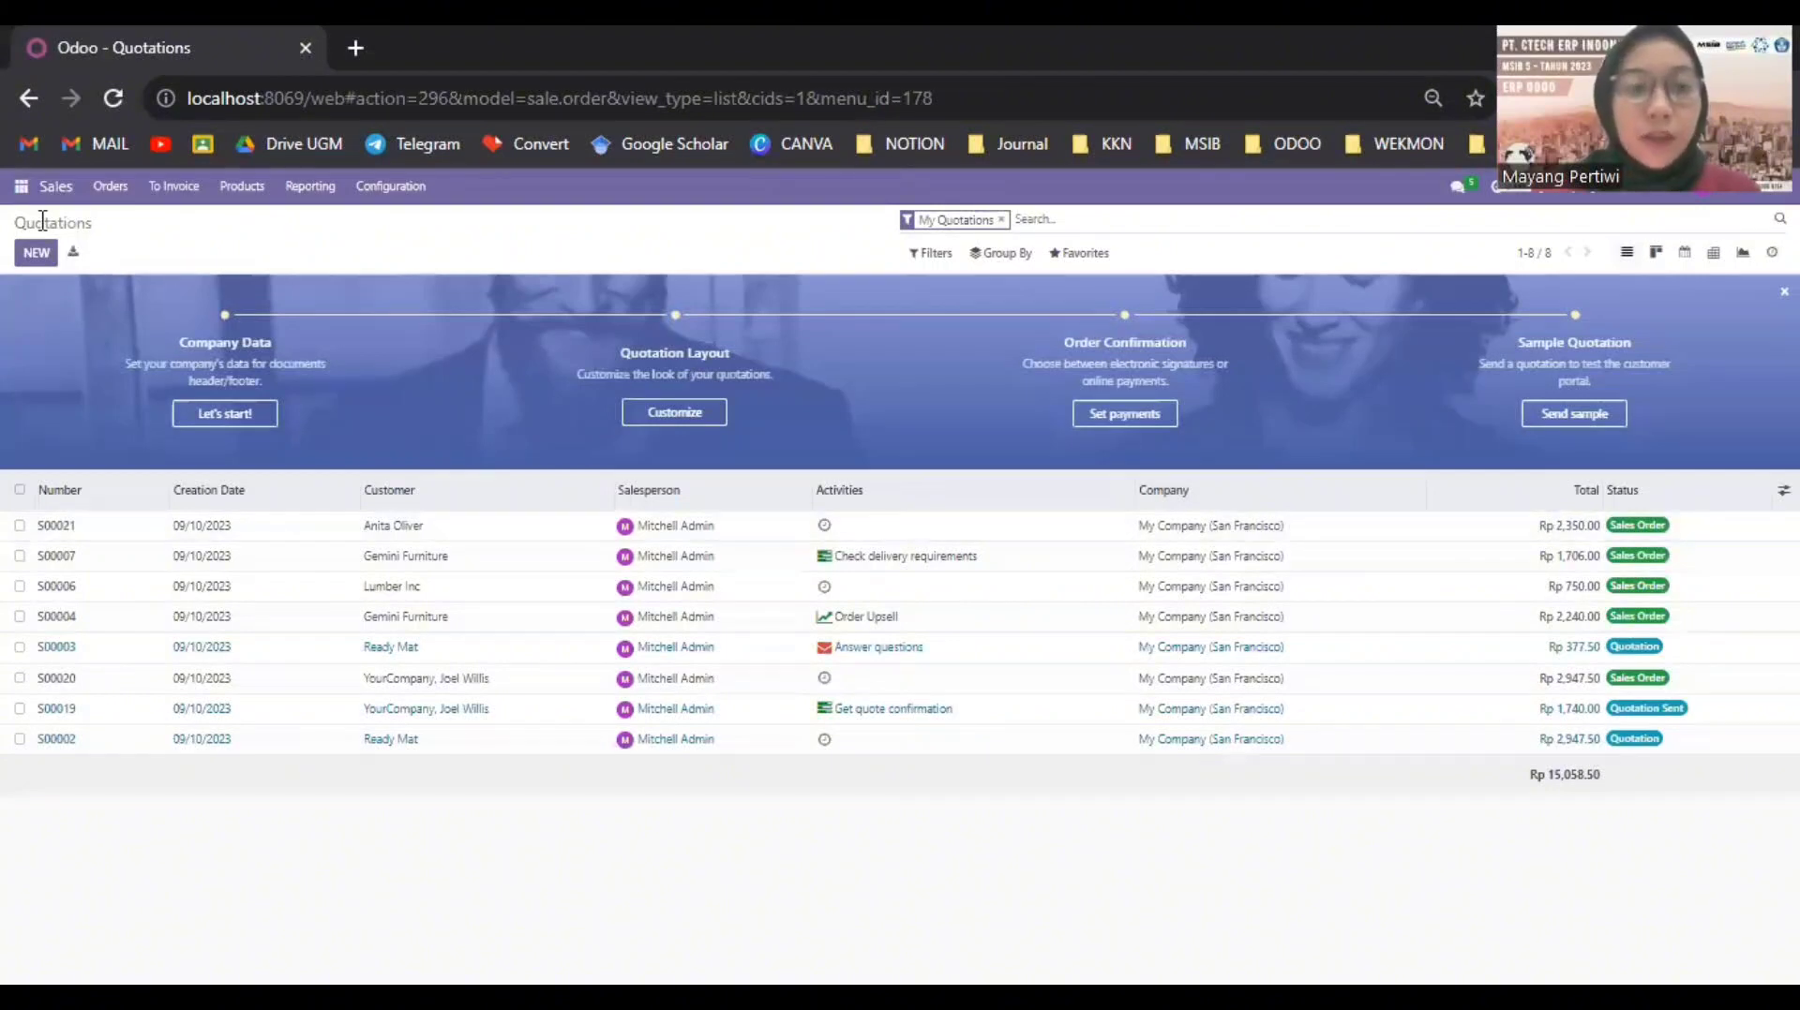
{"action": "left_click", "coordinate": [27, 255]}
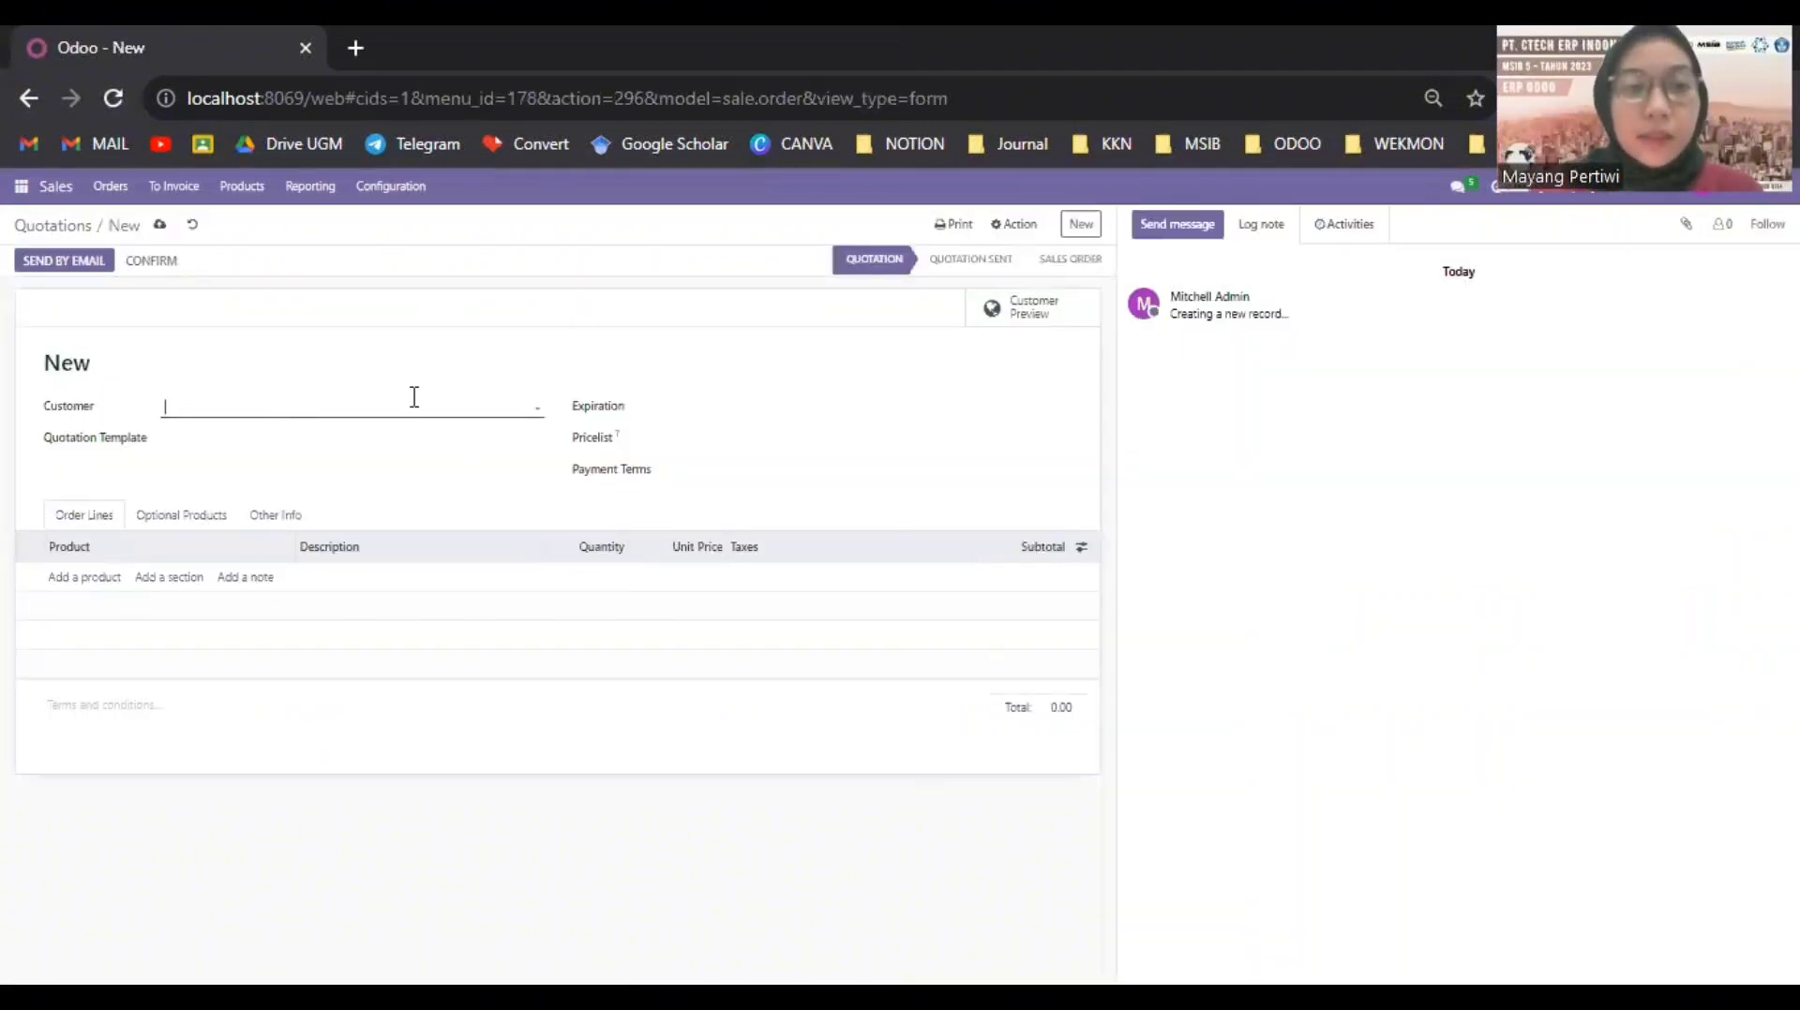
Choose an existing individual customer for the quotation and set its expiration date to 09/12/2023
{"action": "left_click", "coordinate": [678, 410]}
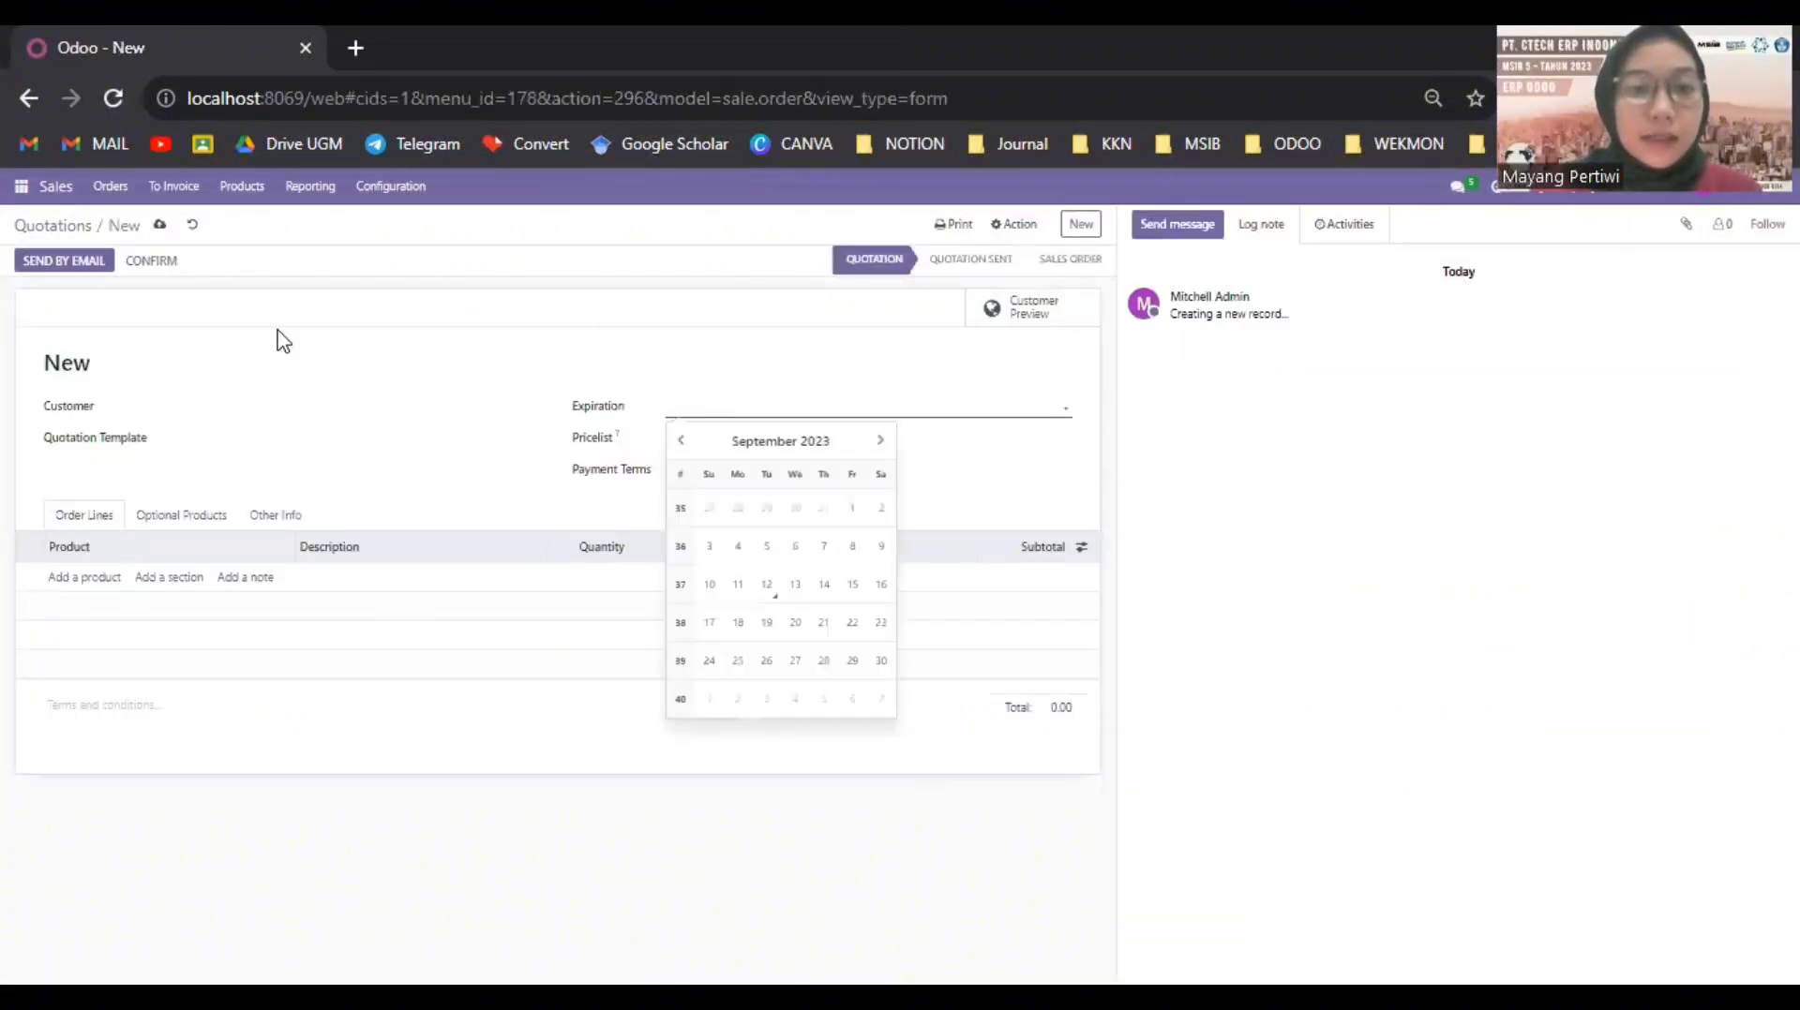
{"action": "left_click", "coordinate": [206, 401]}
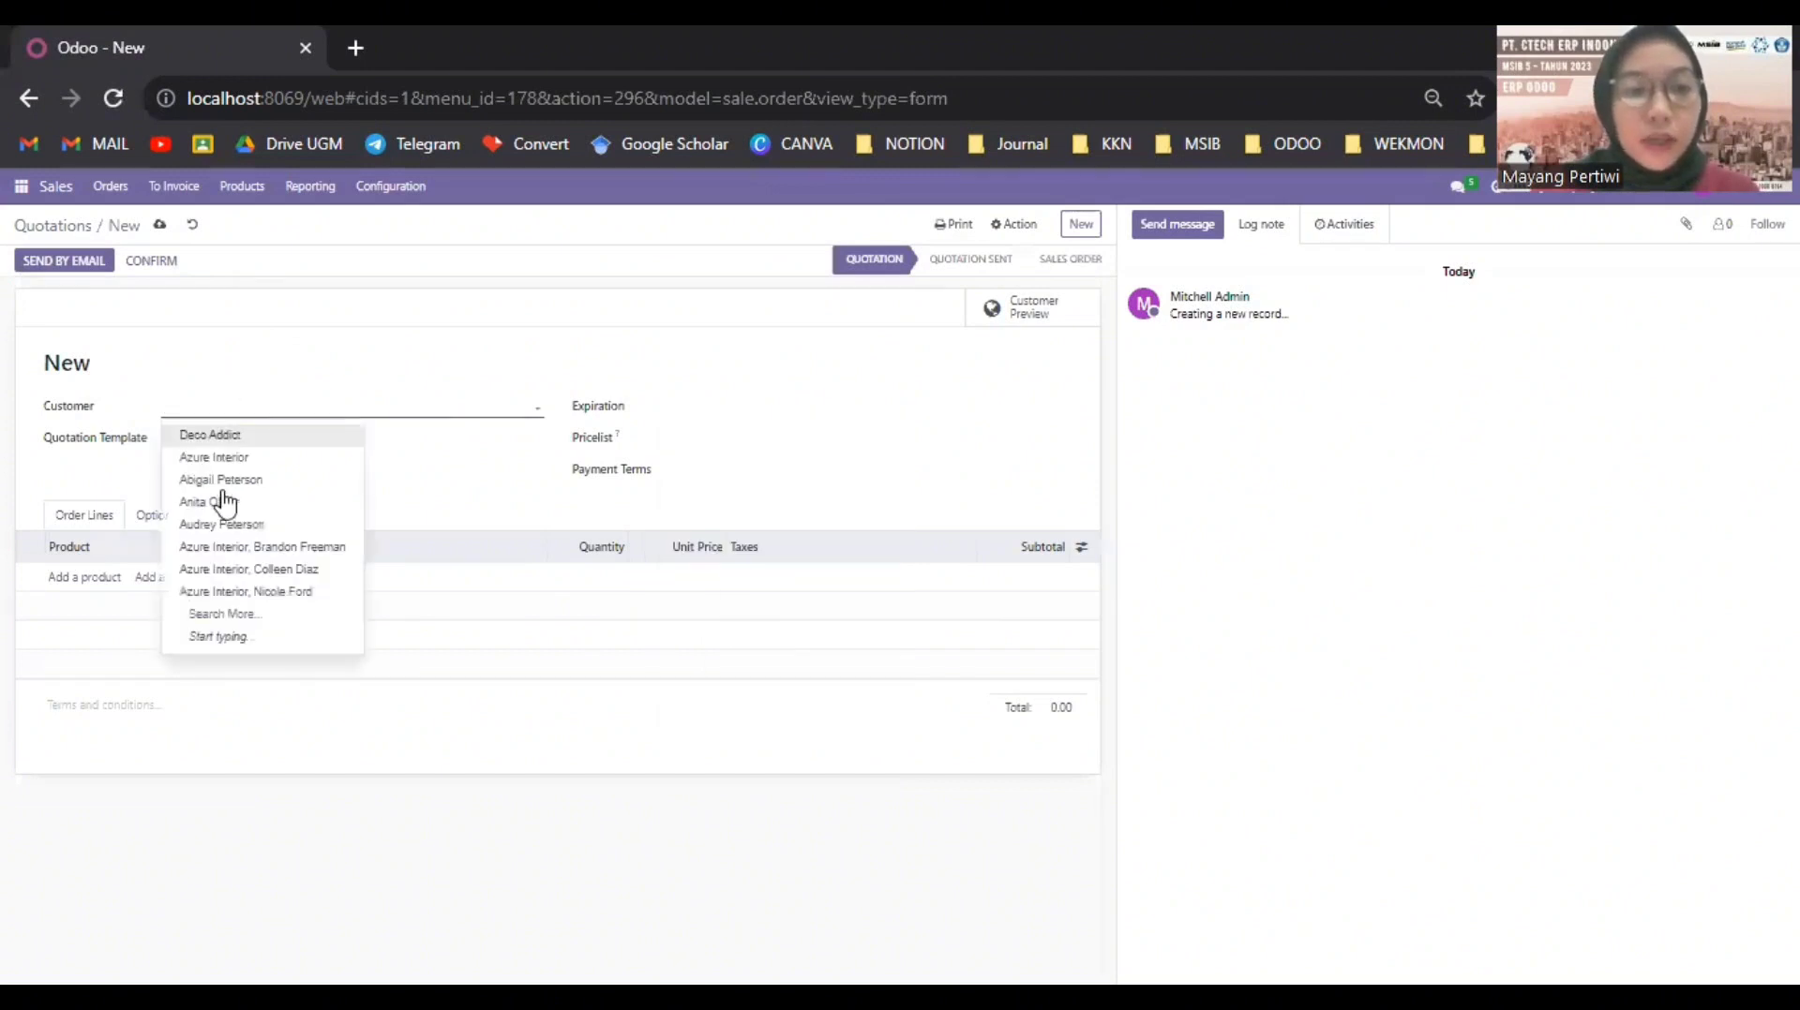
{"action": "left_click", "coordinate": [218, 506]}
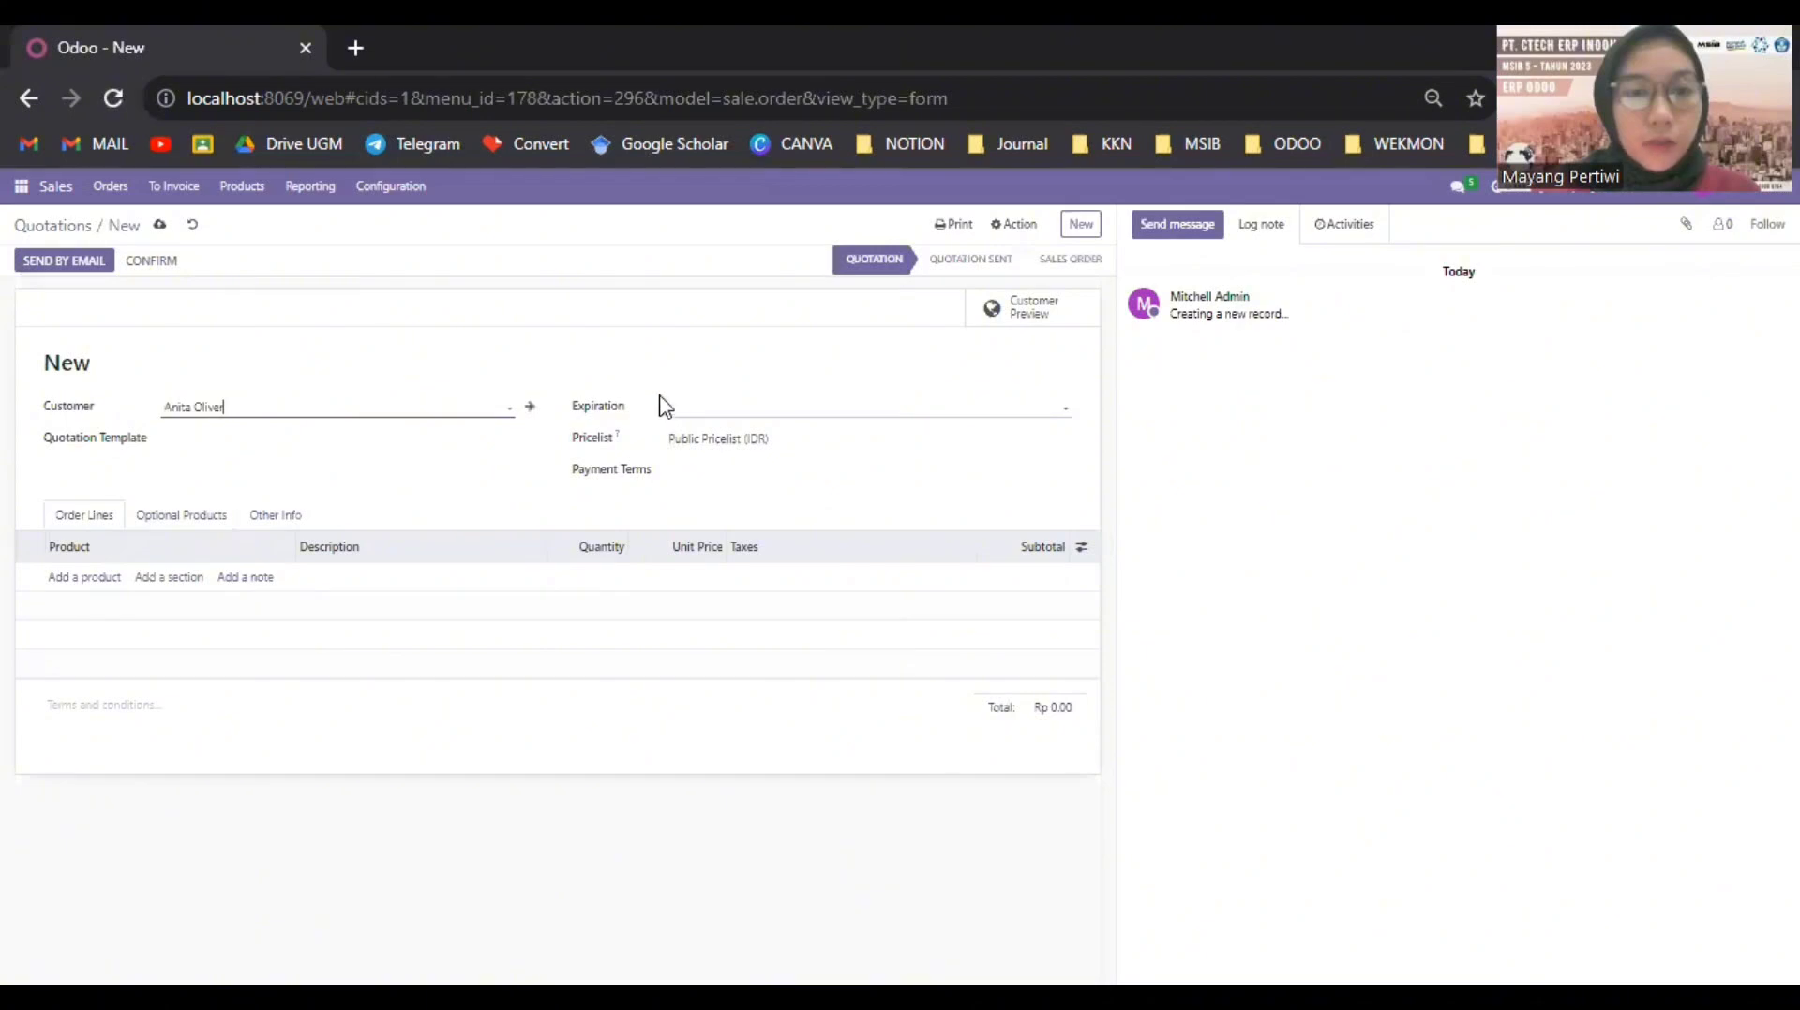
{"action": "left_click", "coordinate": [710, 411]}
{"action": "left_click", "coordinate": [771, 591]}
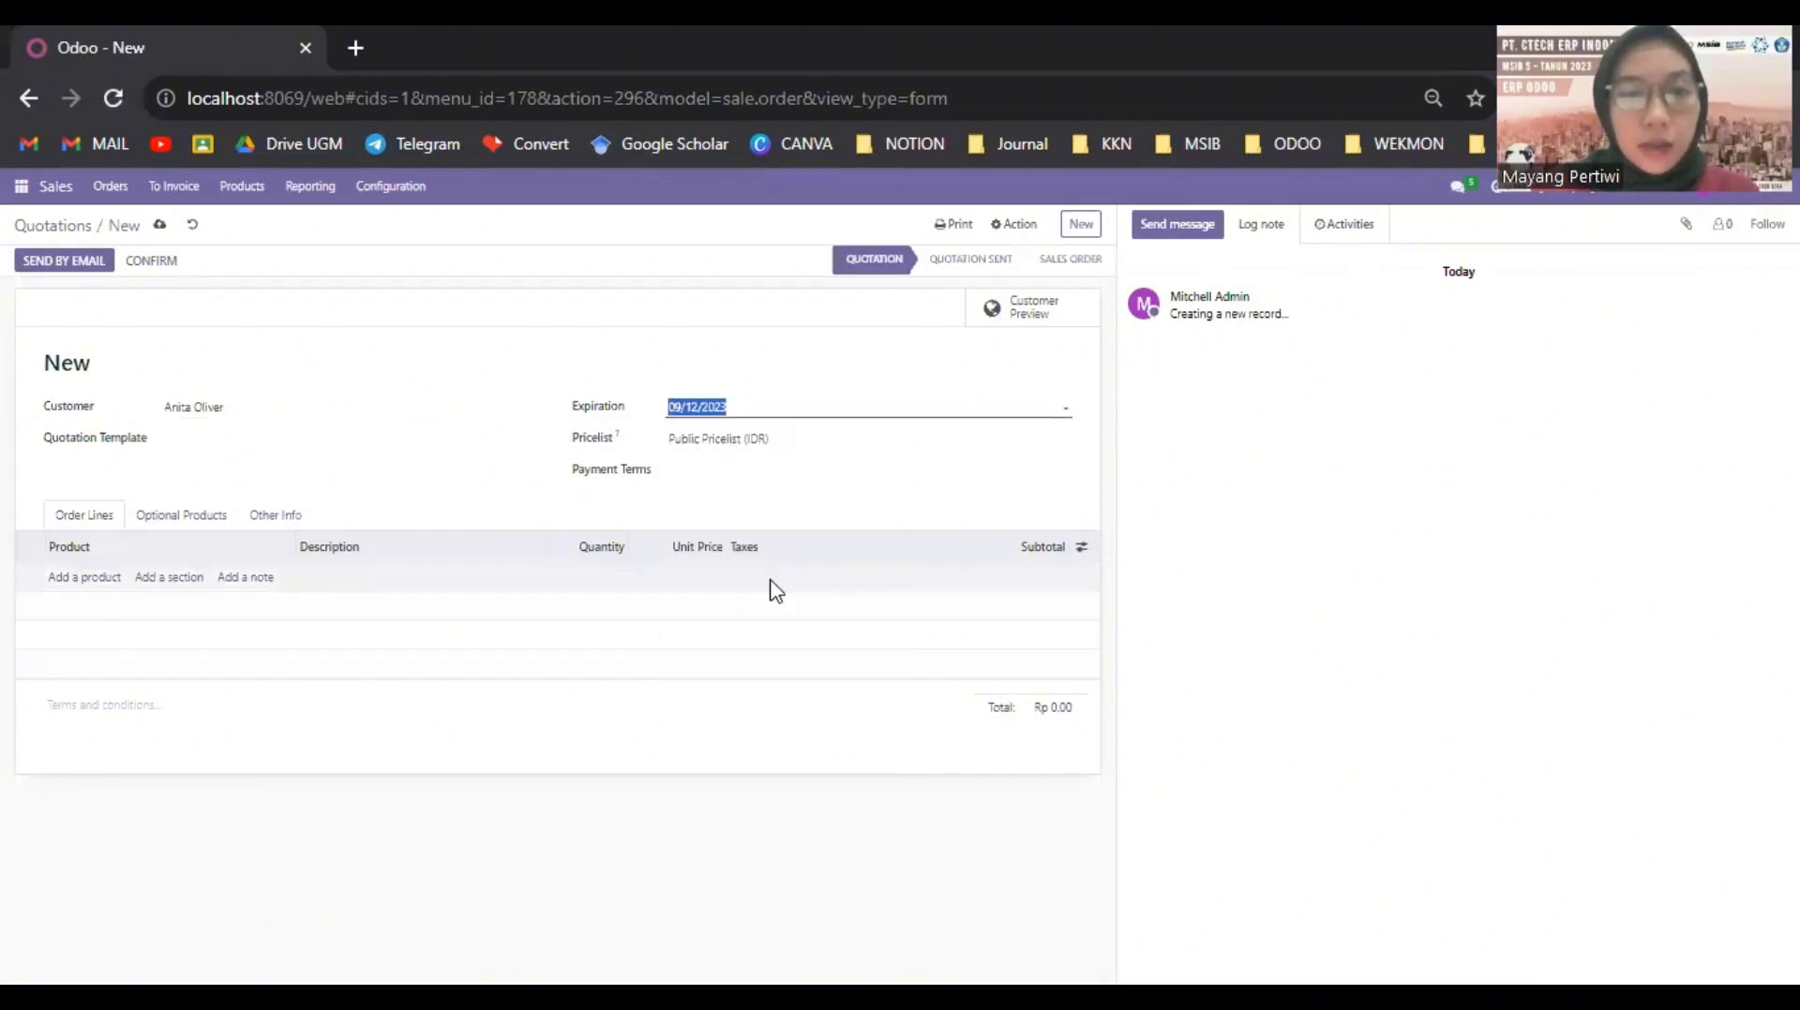
Add the product [FURN_1118] Corner Desk Left Sit to the order lines without the optional conference chair
{"action": "left_click", "coordinate": [75, 581]}
{"action": "left_click", "coordinate": [85, 579]}
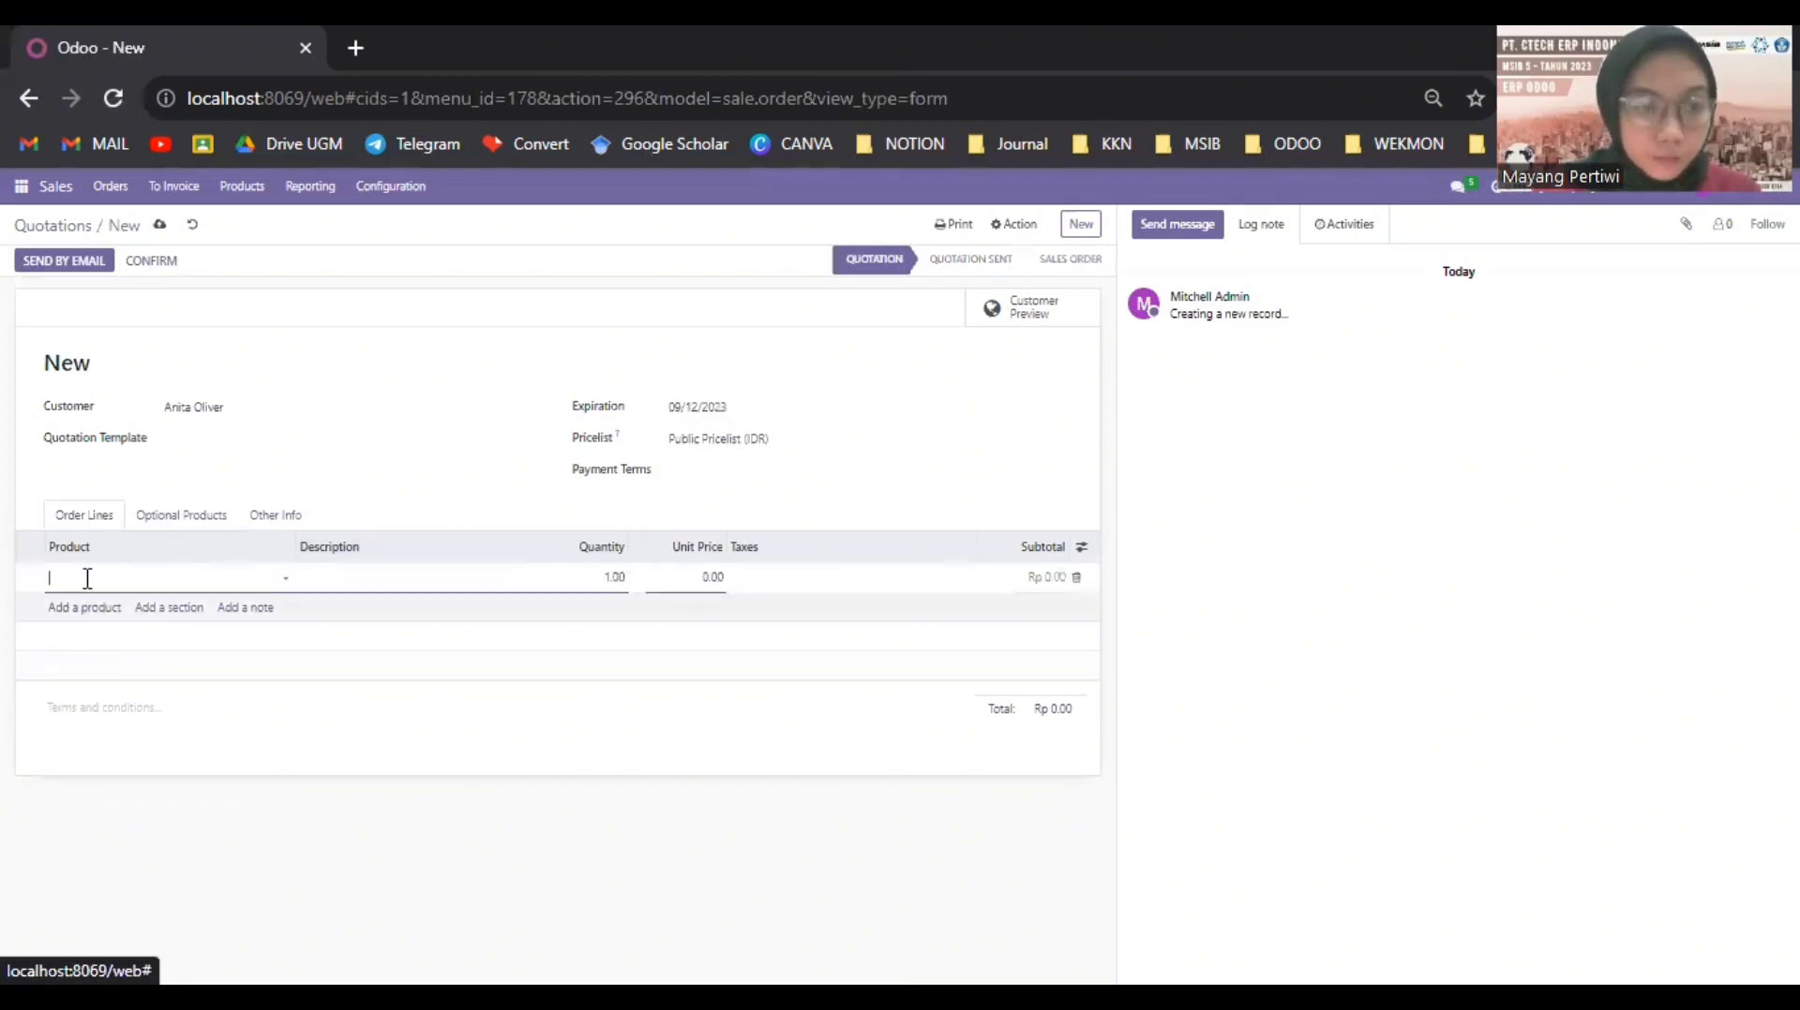
{"action": "left_click", "coordinate": [282, 575]}
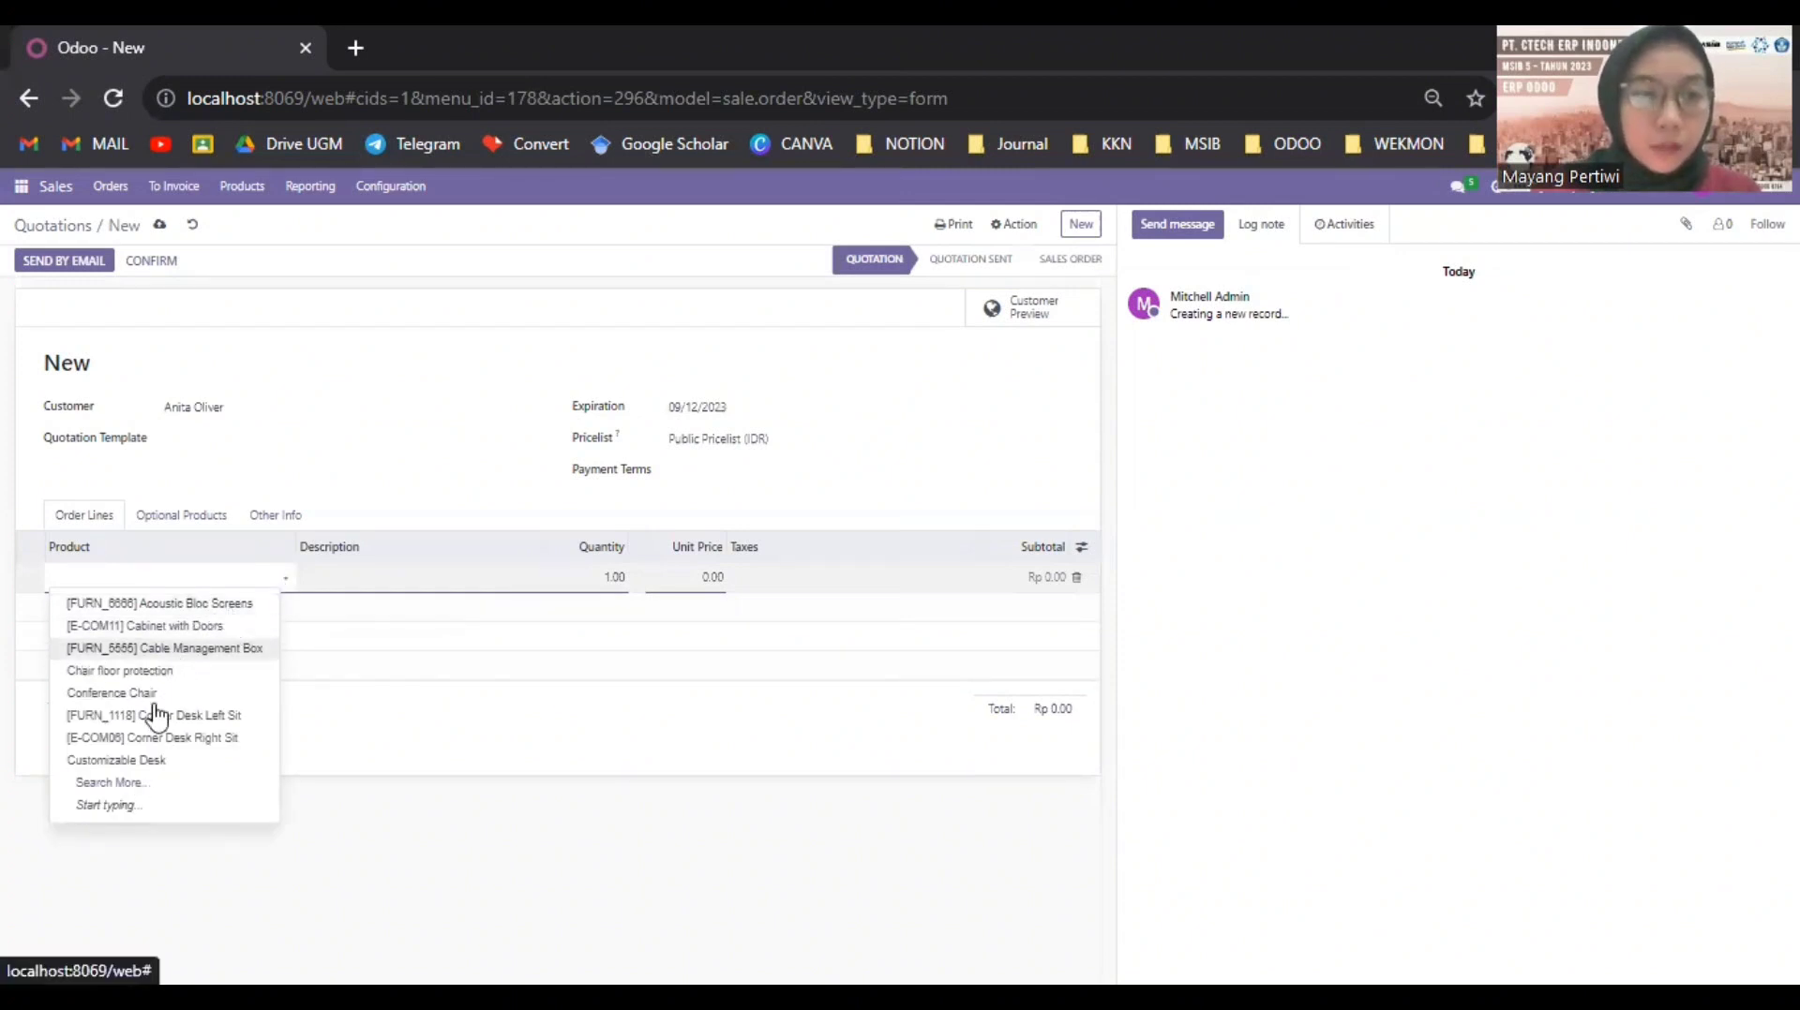
{"action": "left_click", "coordinate": [199, 718]}
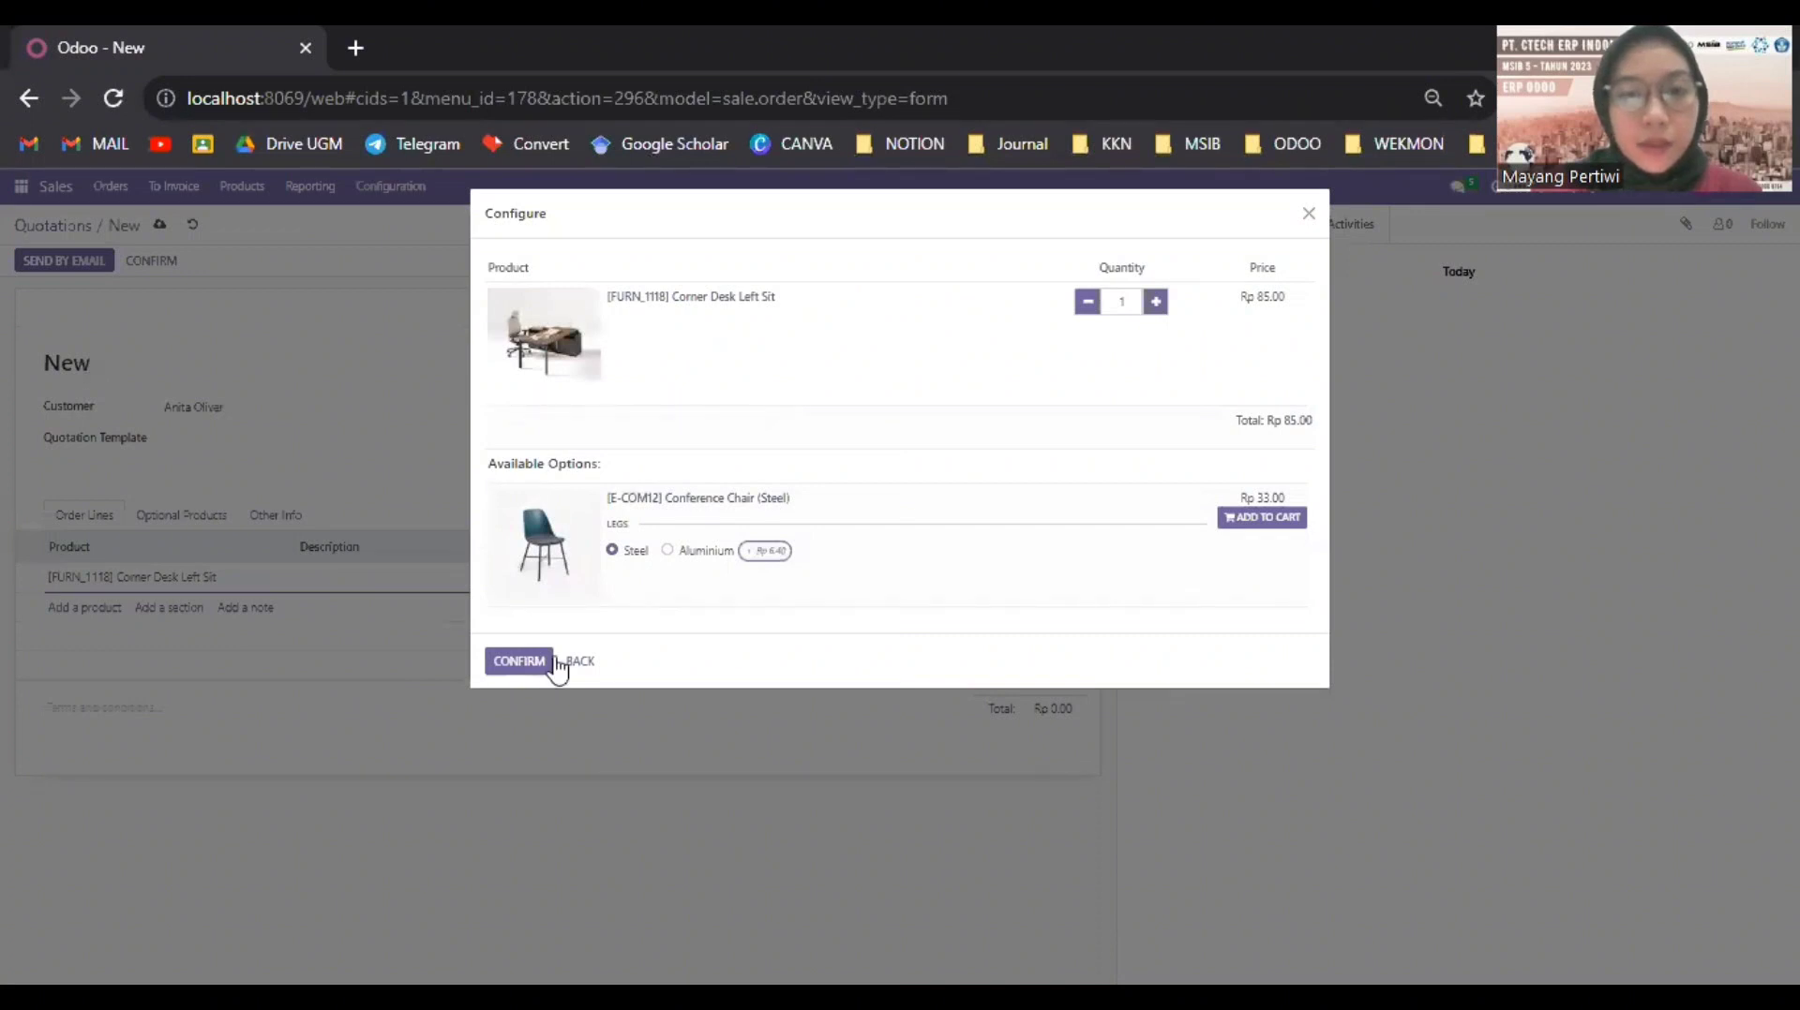
{"action": "left_click", "coordinate": [517, 663]}
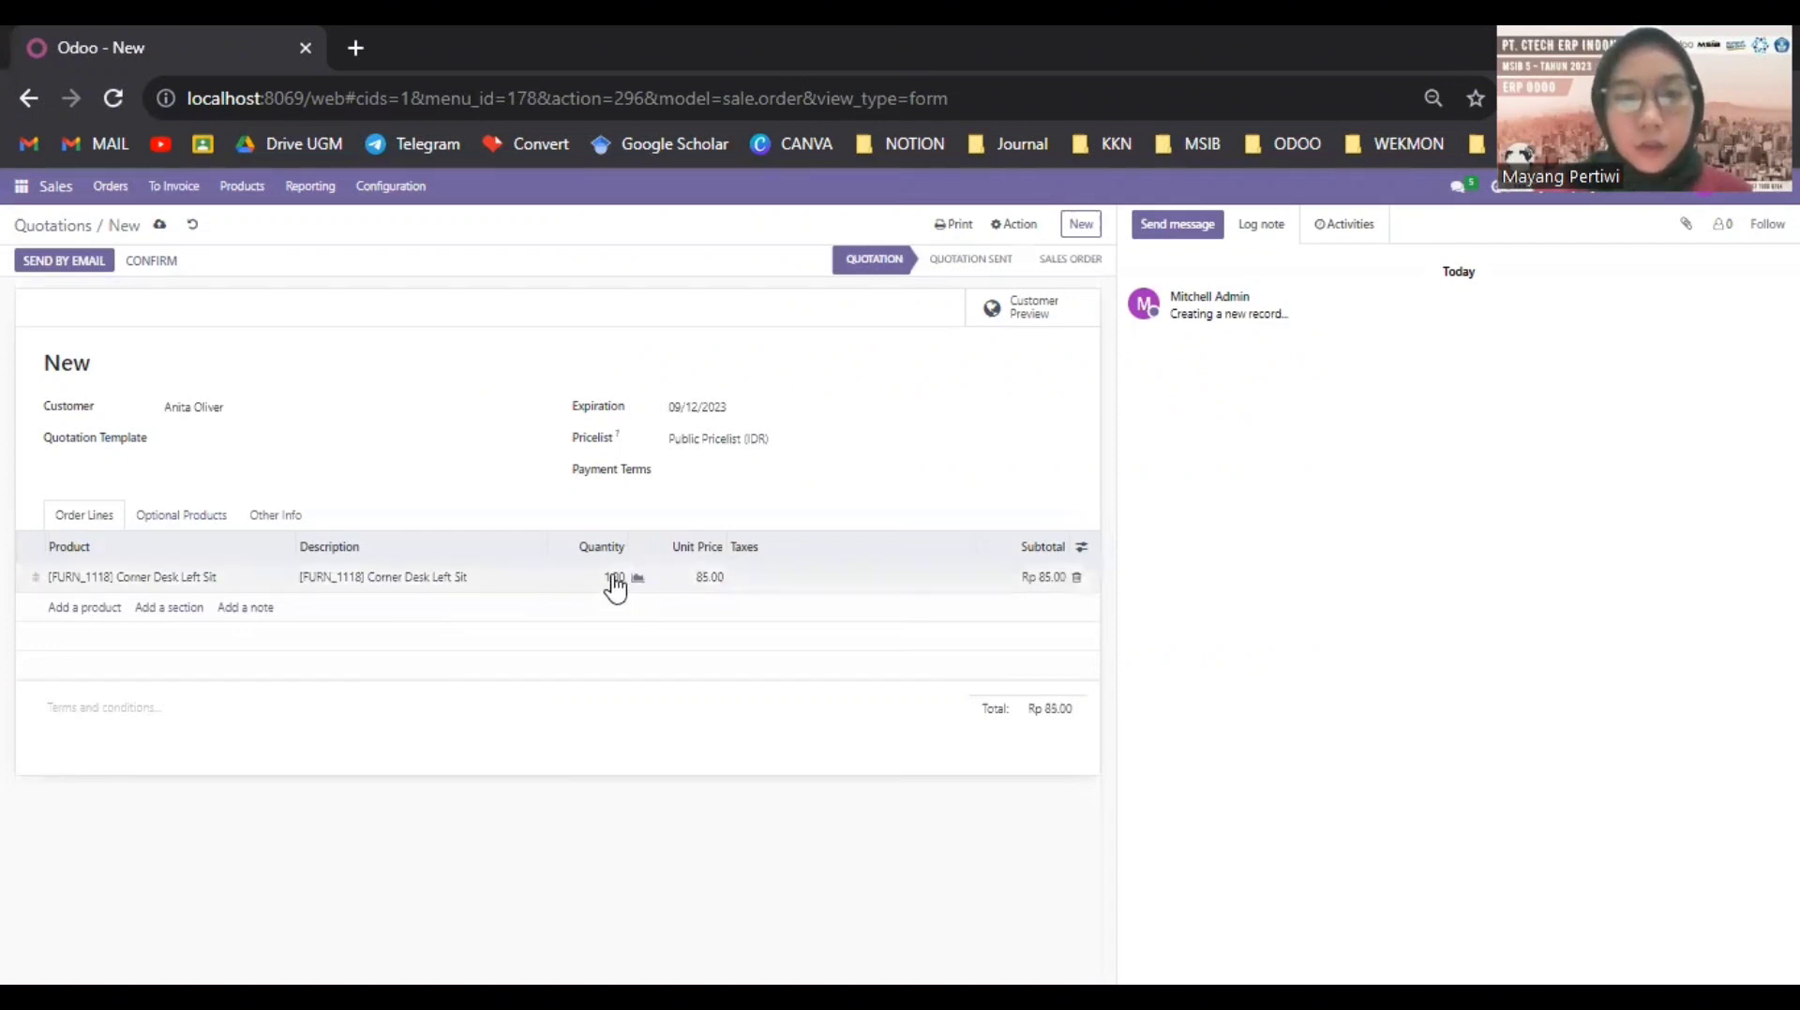
Set the corner desk line's quantity to 10 and its unit price to 850,000
{"action": "left_click", "coordinate": [616, 582]}
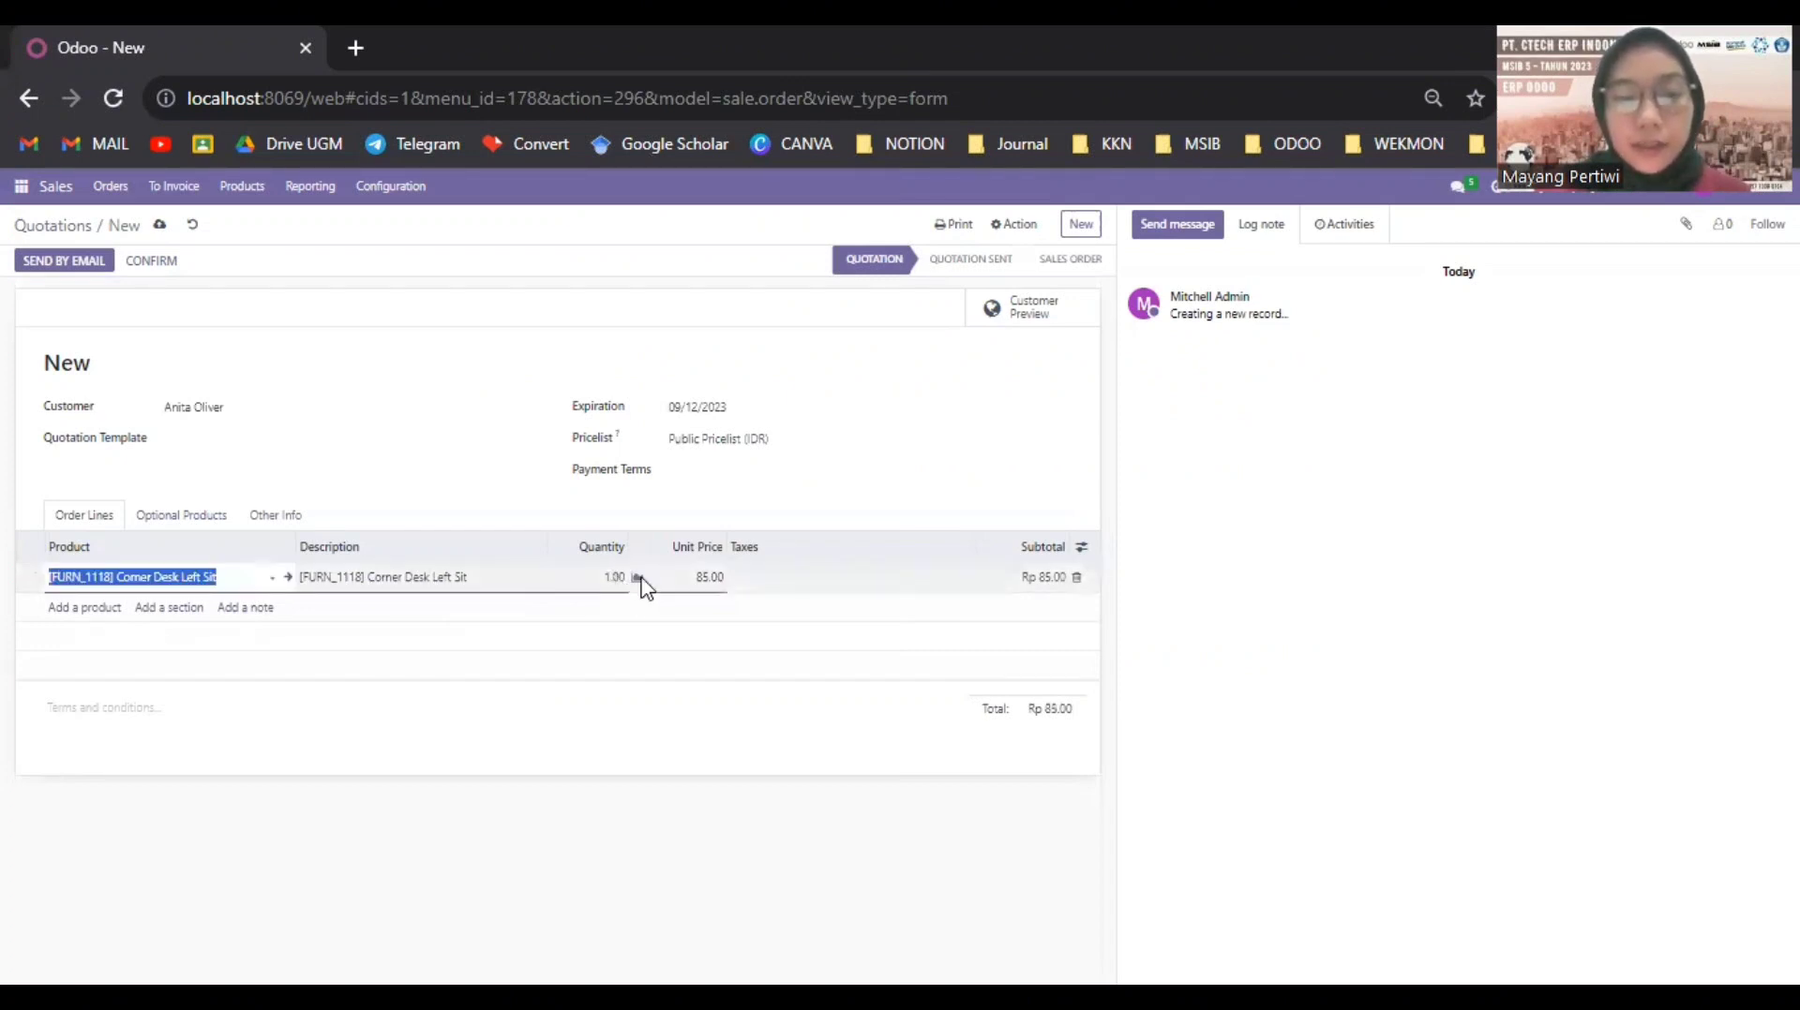
{"action": "left_click", "coordinate": [614, 579]}
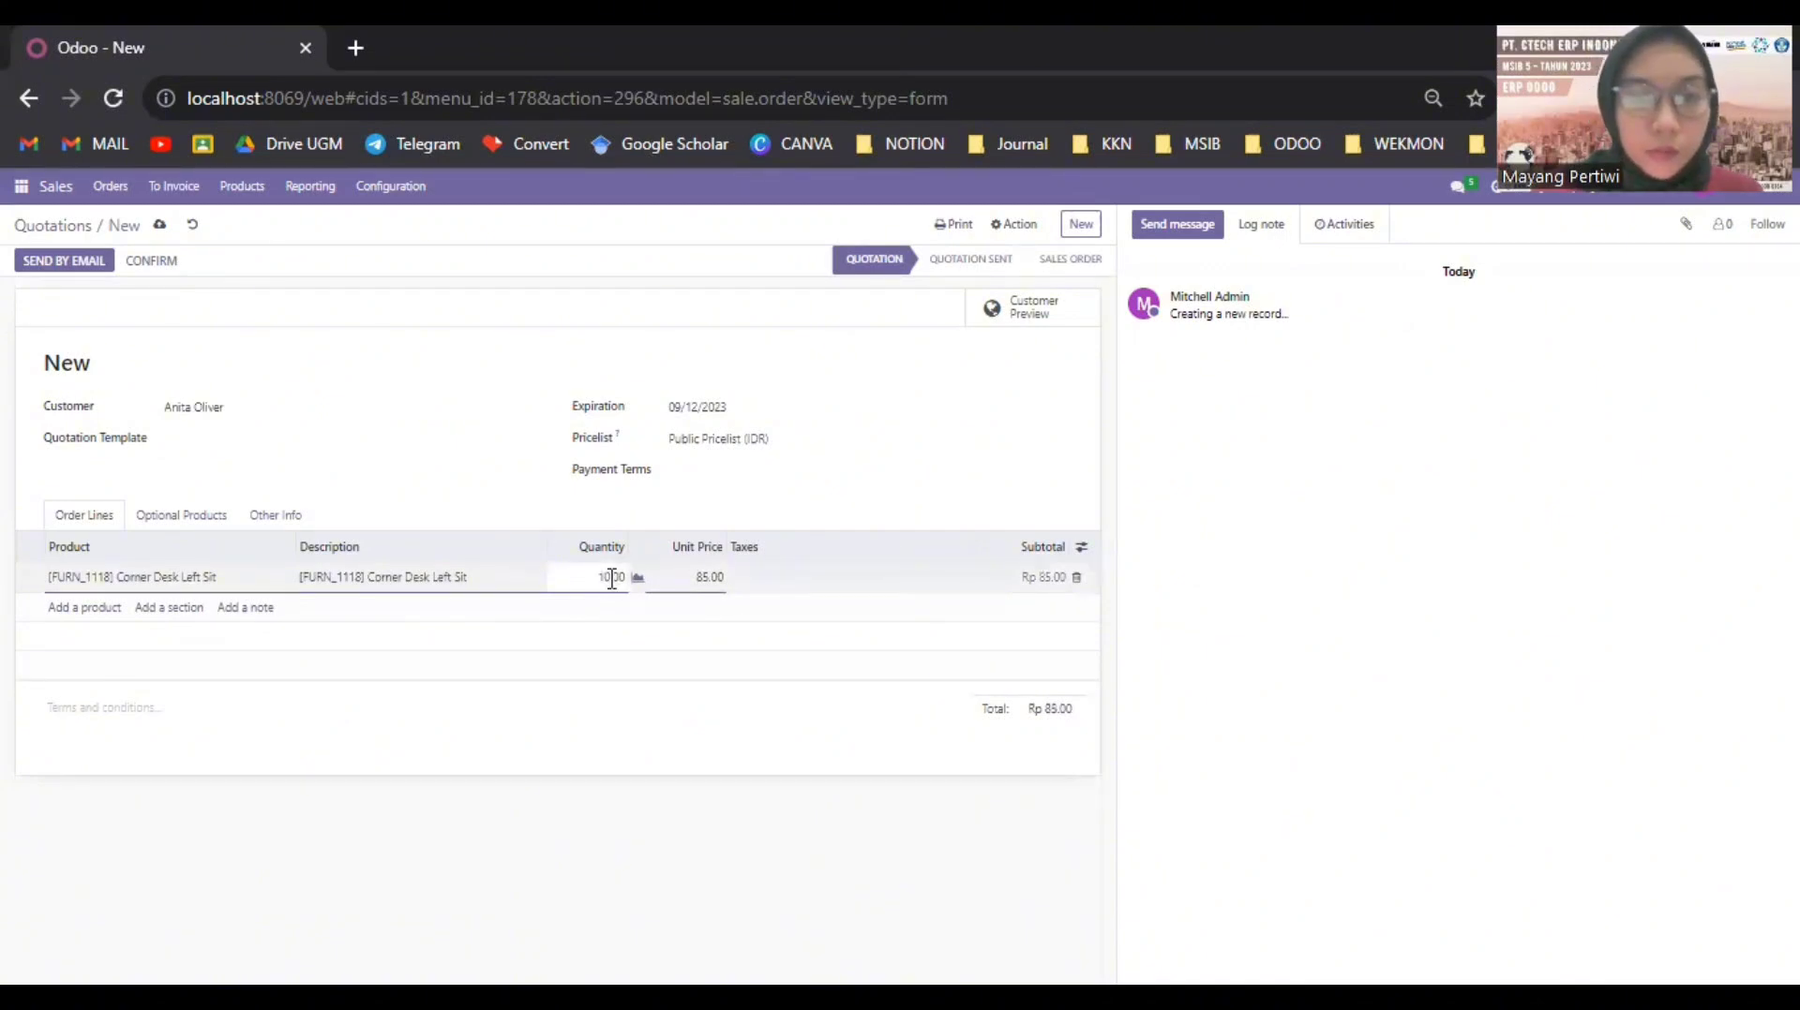
{"action": "left_click", "coordinate": [701, 578]}
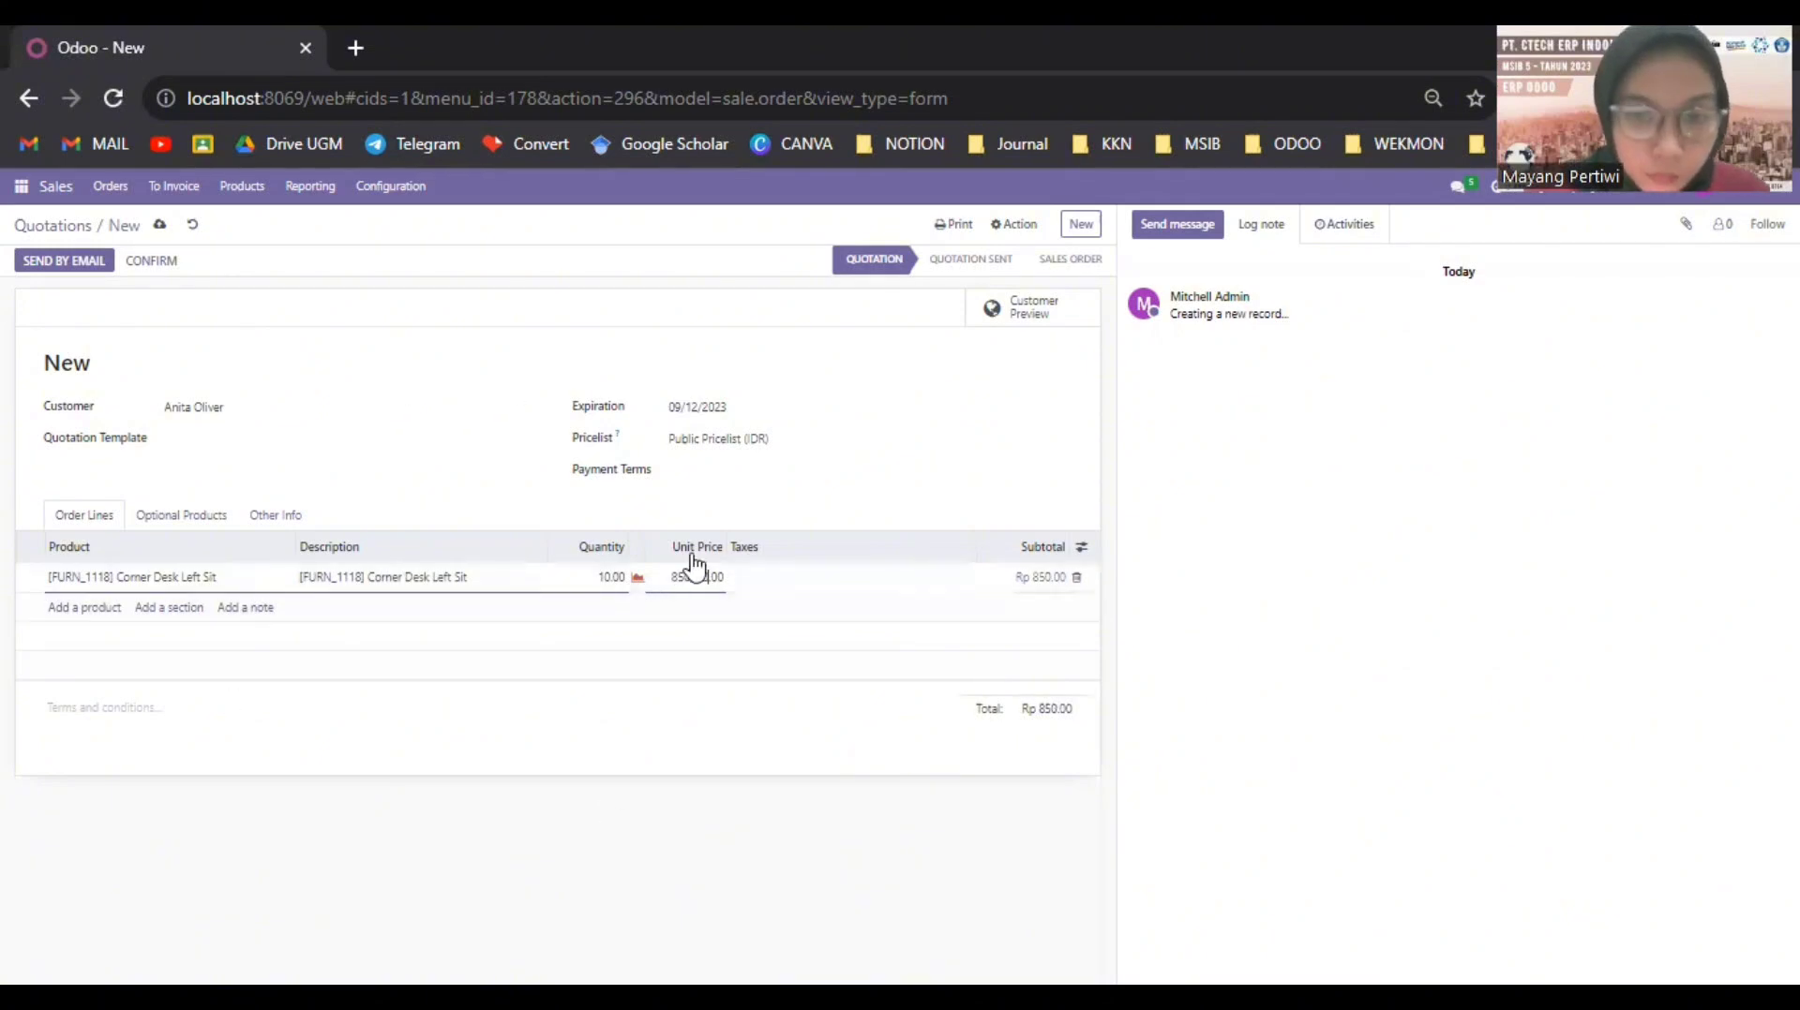
{"action": "left_click_drag", "start_coordinate": [698, 582], "coordinate": [595, 579]}
{"action": "left_click", "coordinate": [595, 580]}
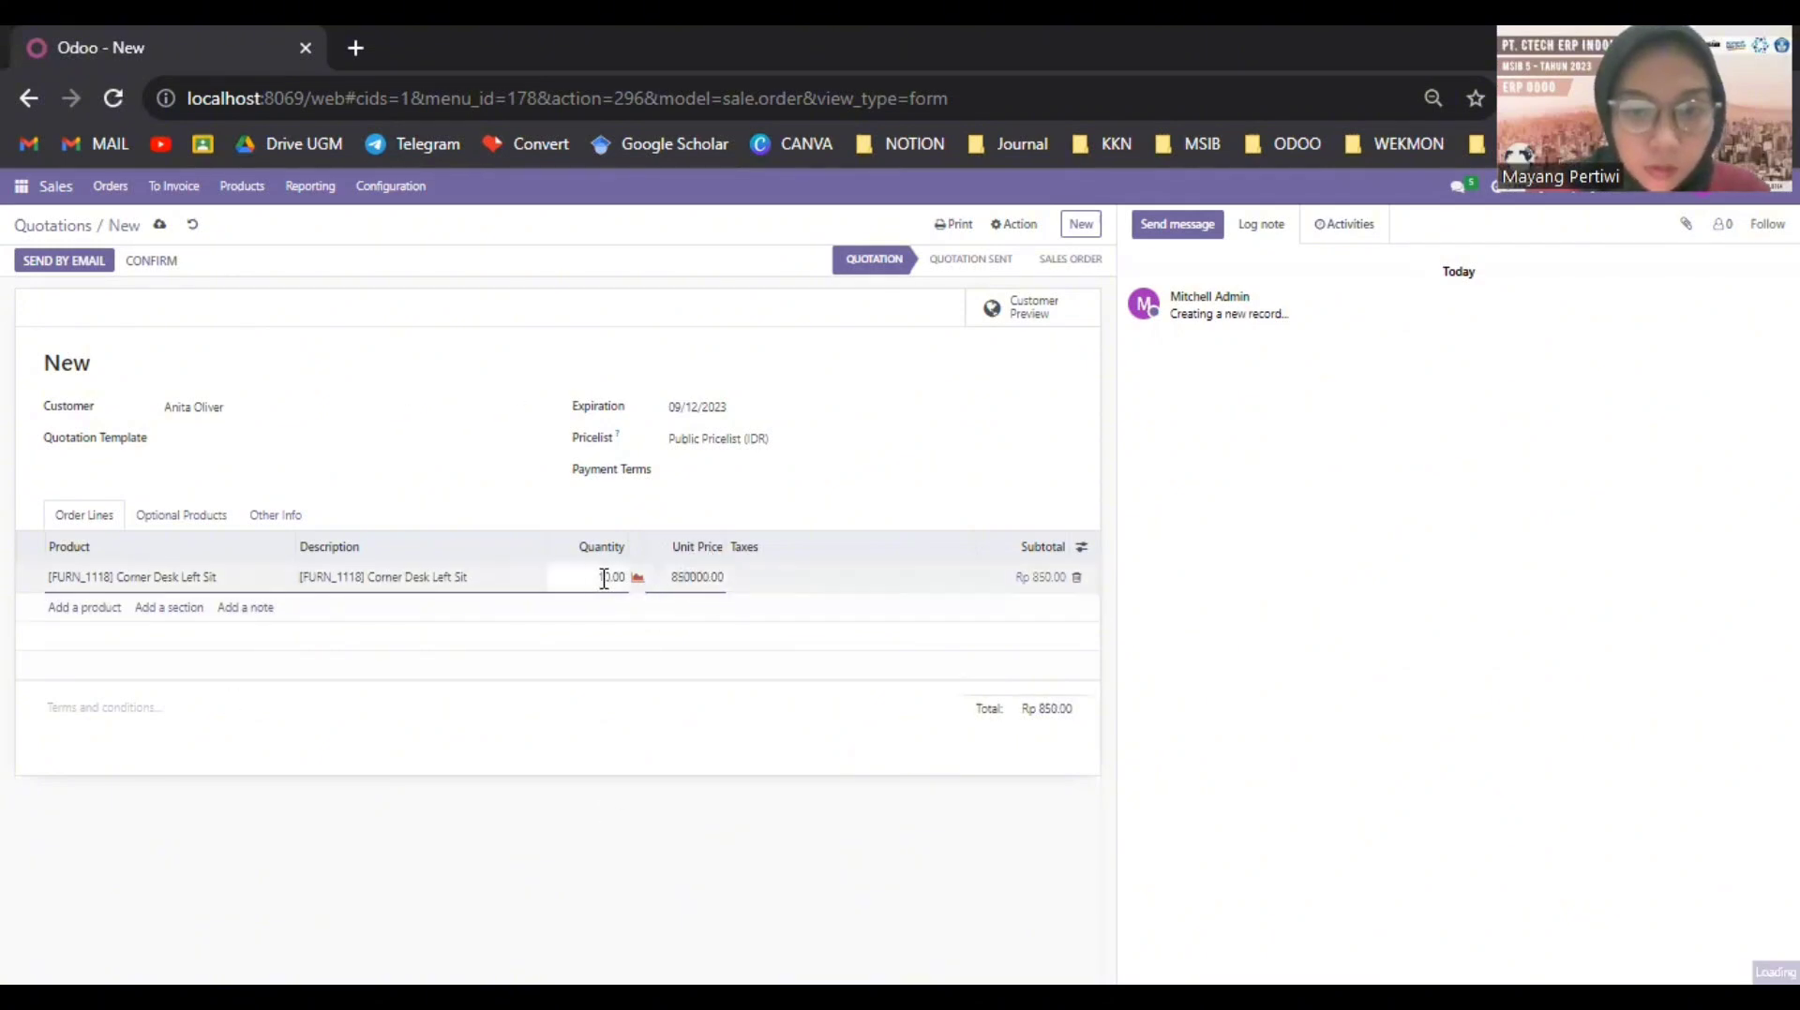
{"action": "left_click", "coordinate": [782, 578]}
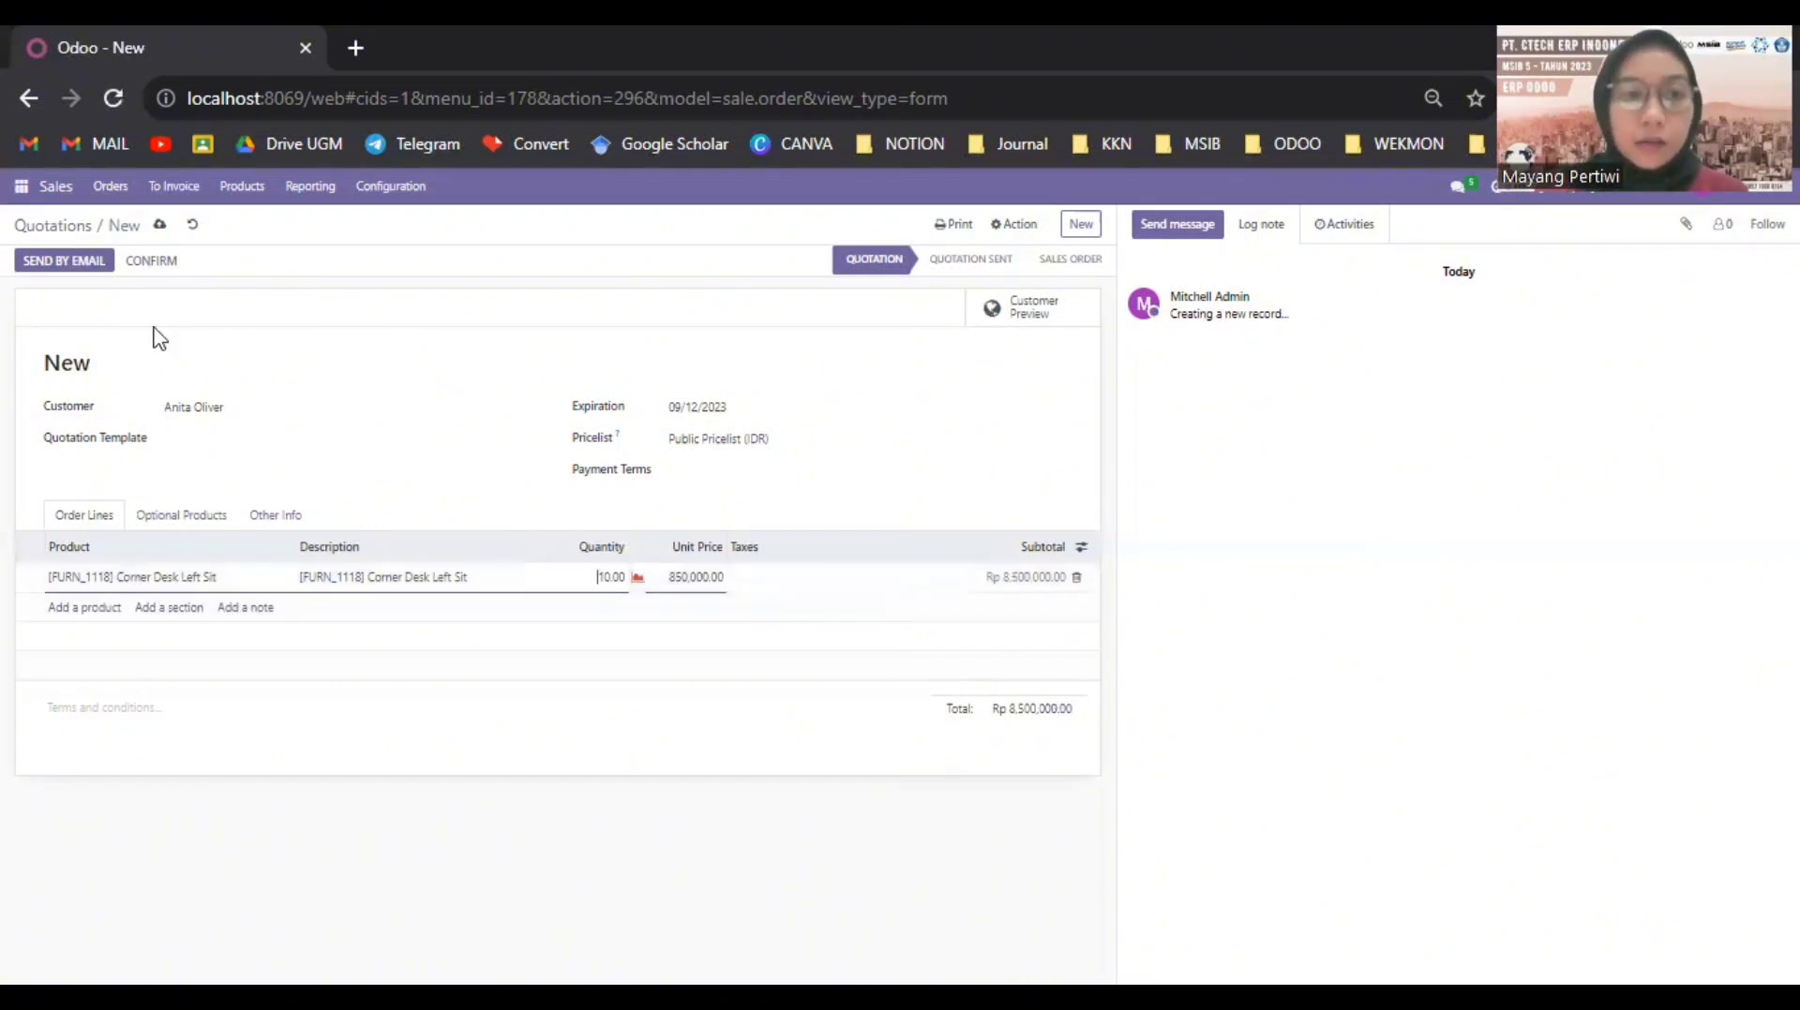
Review the quotation's PDF attachment and send the quotation to the customer by email
{"action": "left_click", "coordinate": [69, 264]}
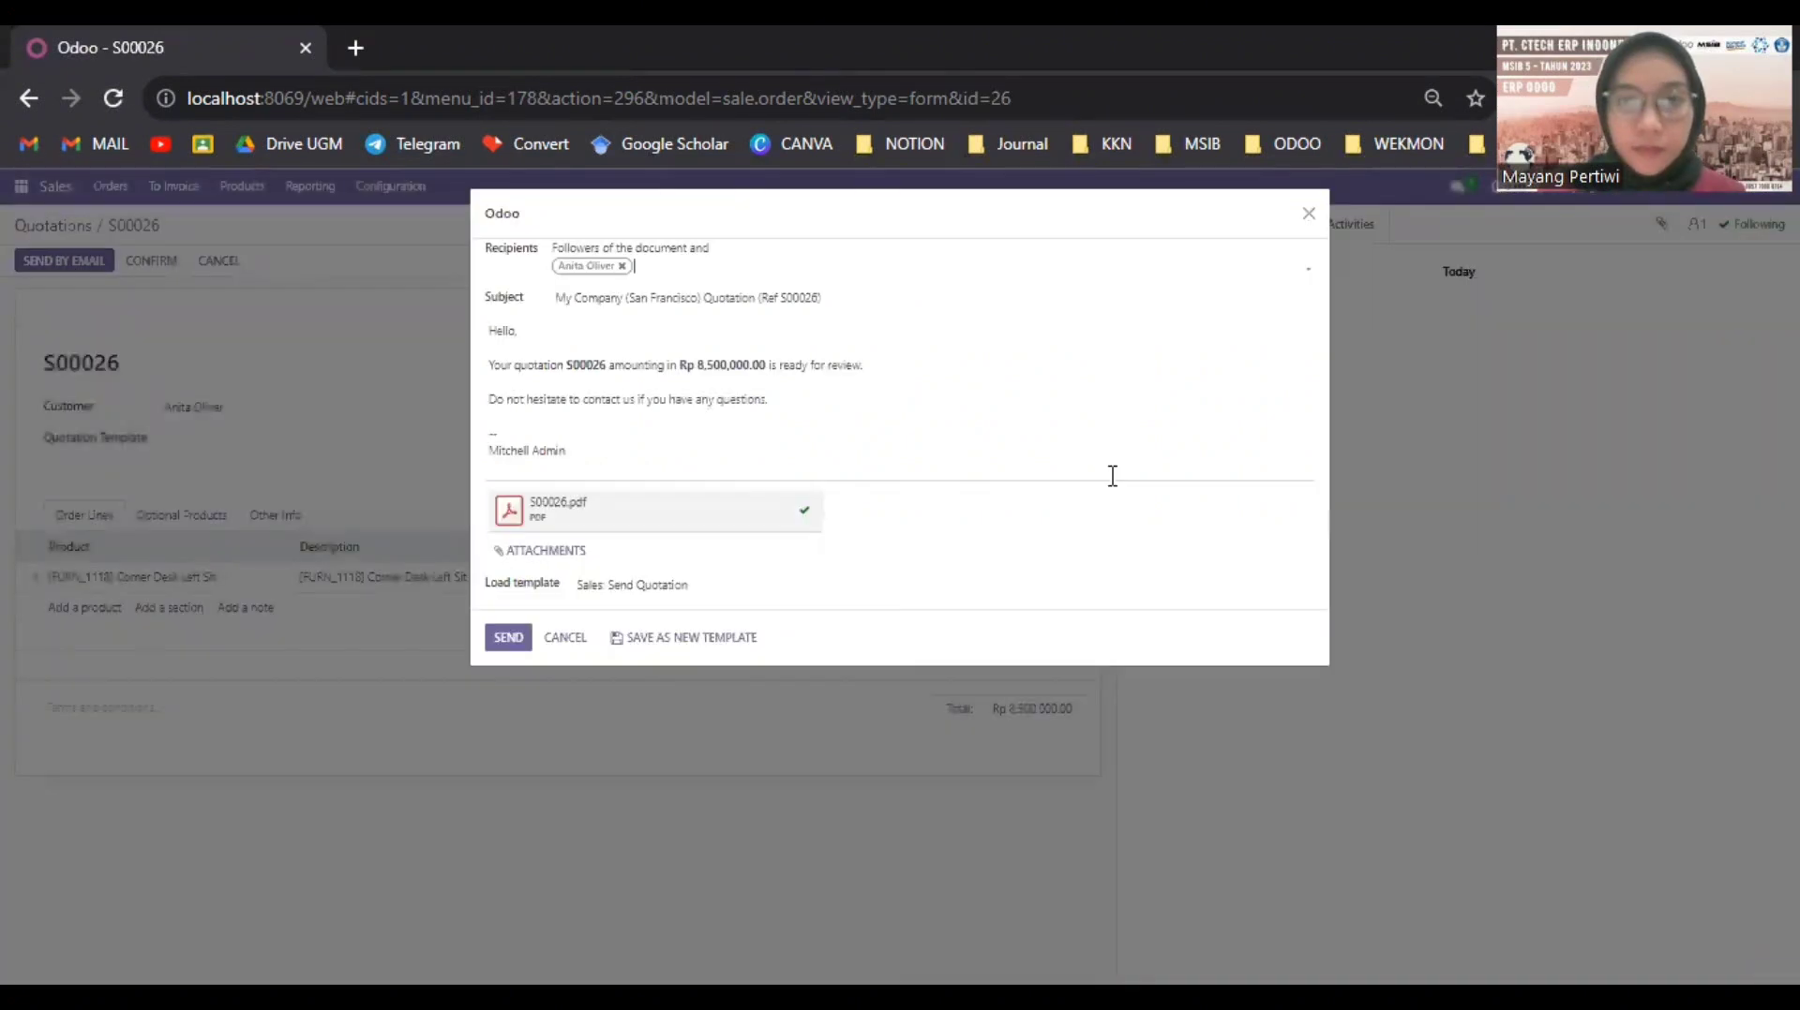
{"action": "left_click", "coordinate": [511, 512]}
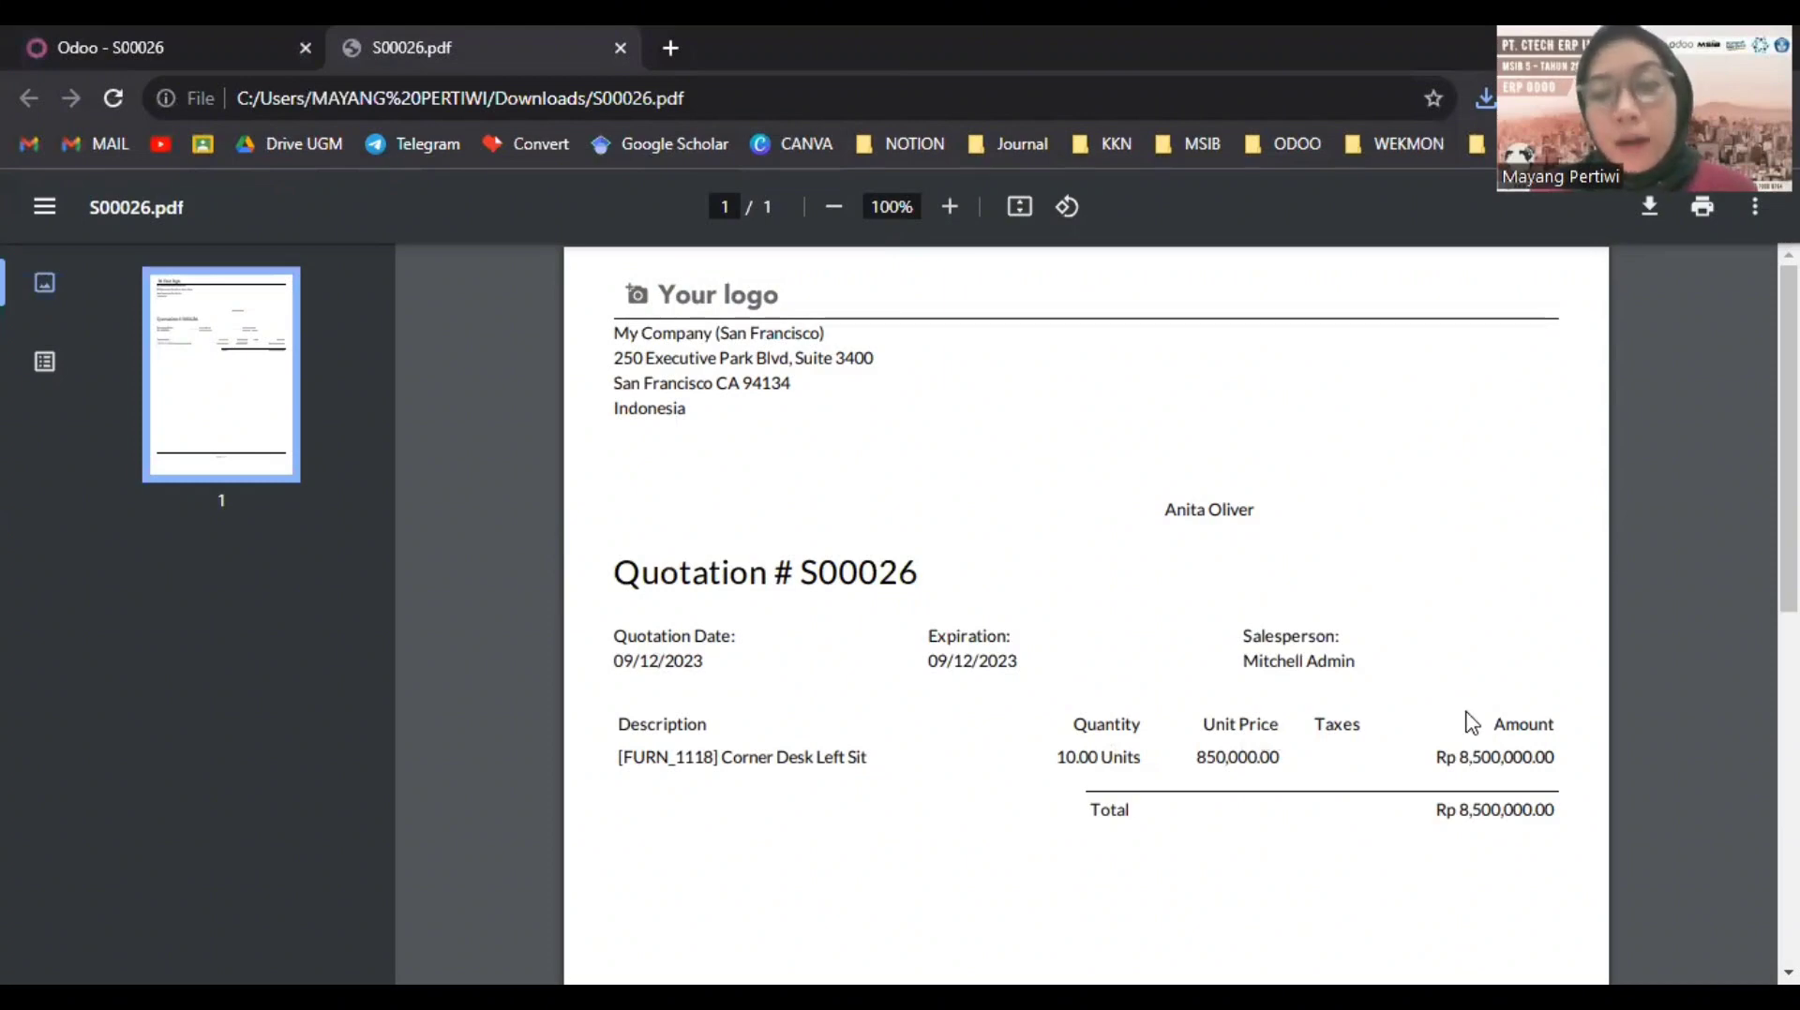
{"action": "left_click", "coordinate": [266, 51]}
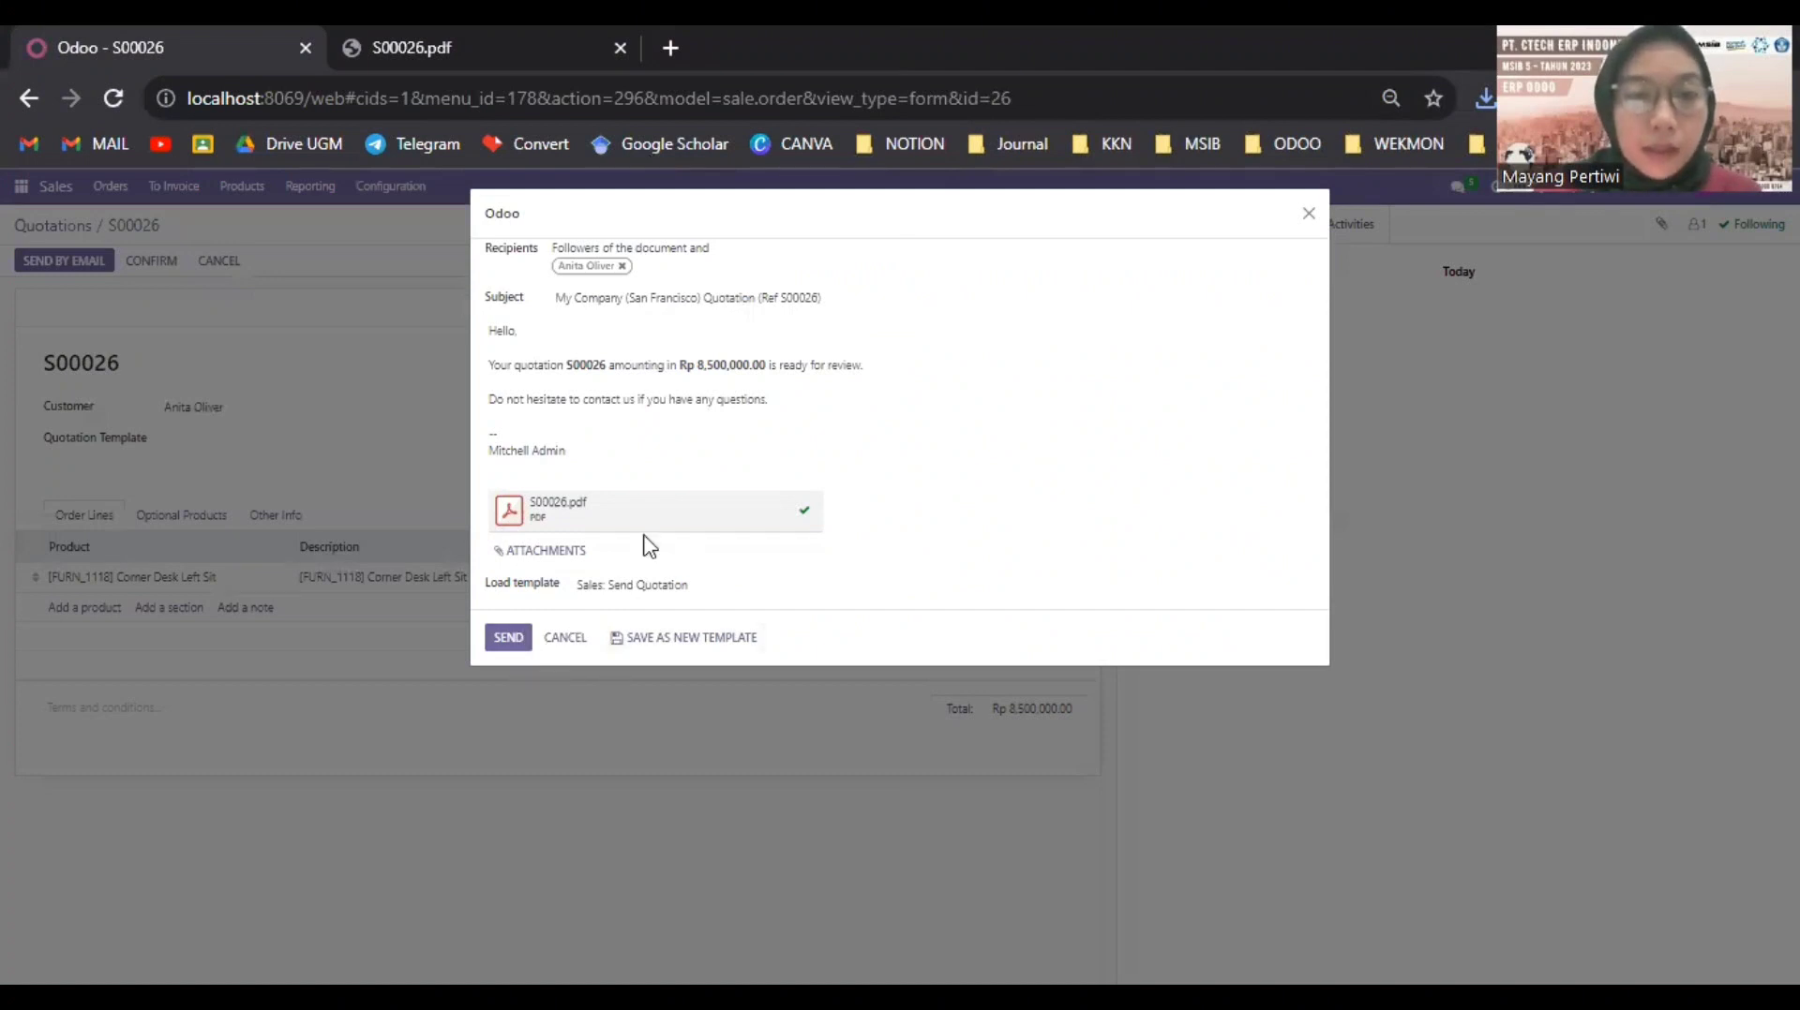
{"action": "left_click", "coordinate": [508, 638]}
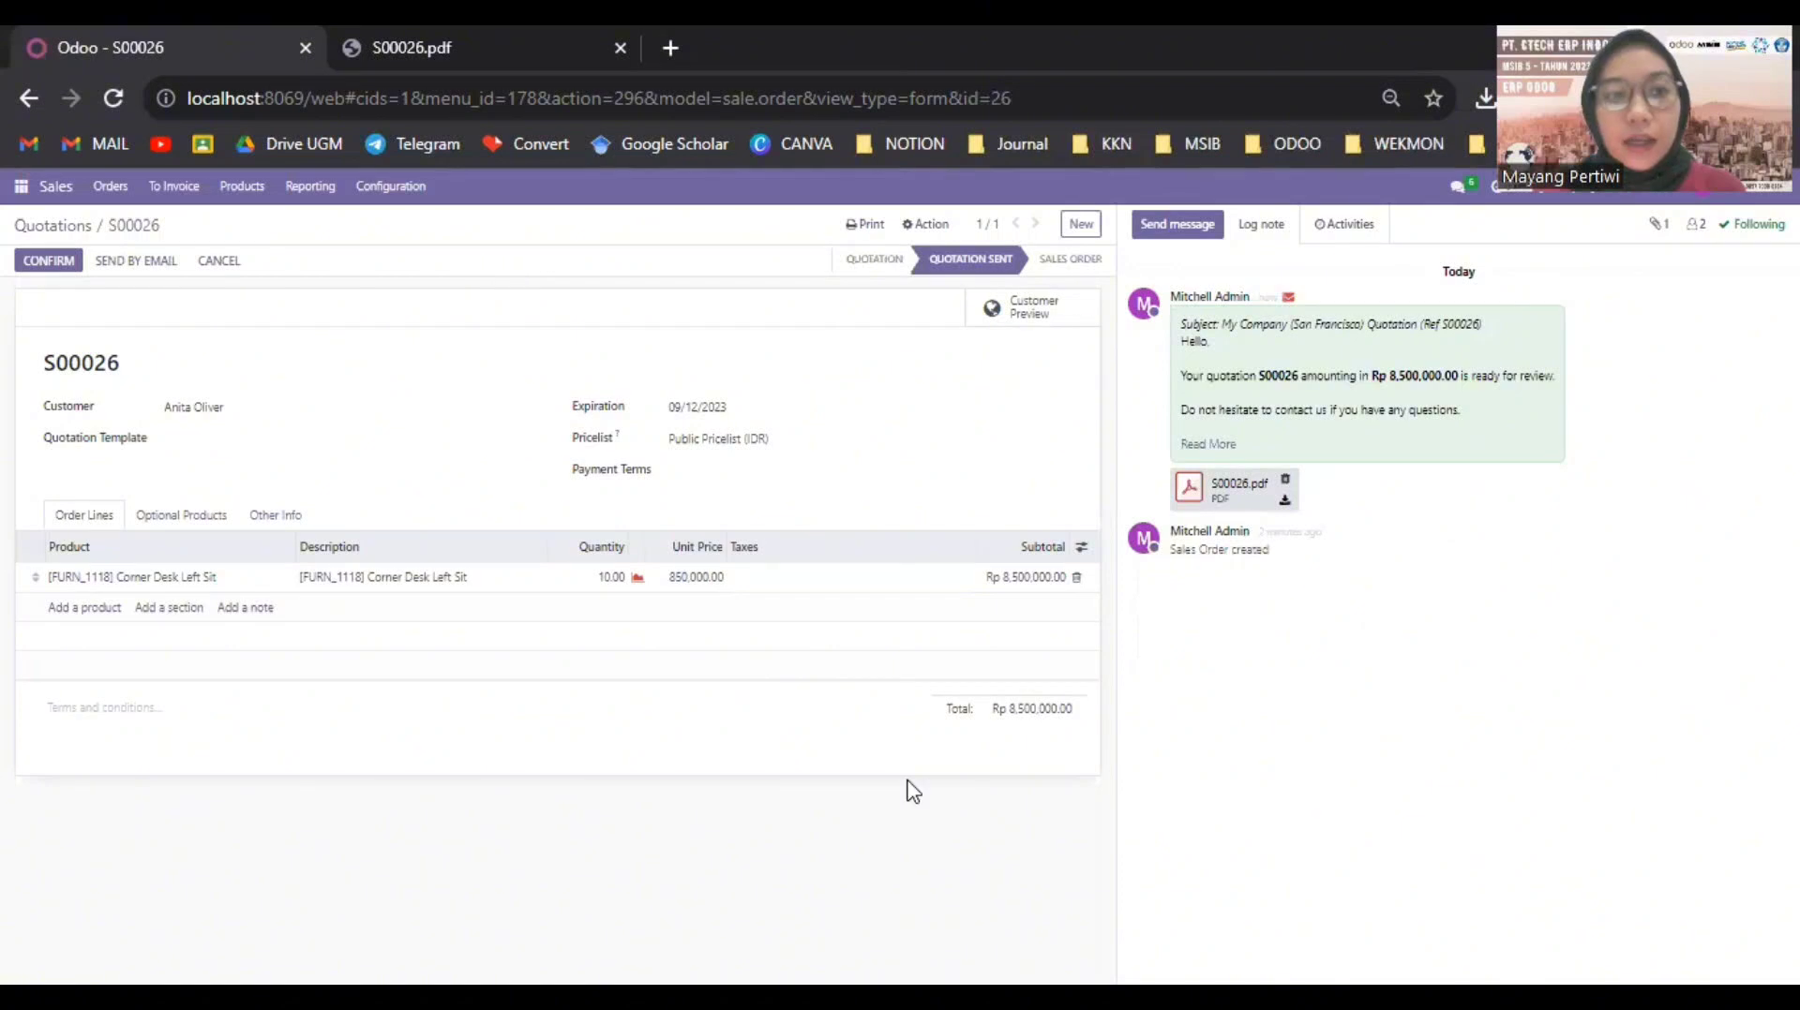
Confirm the sent quotation as a sales order and return to the Quotations list
{"action": "left_click", "coordinate": [55, 263]}
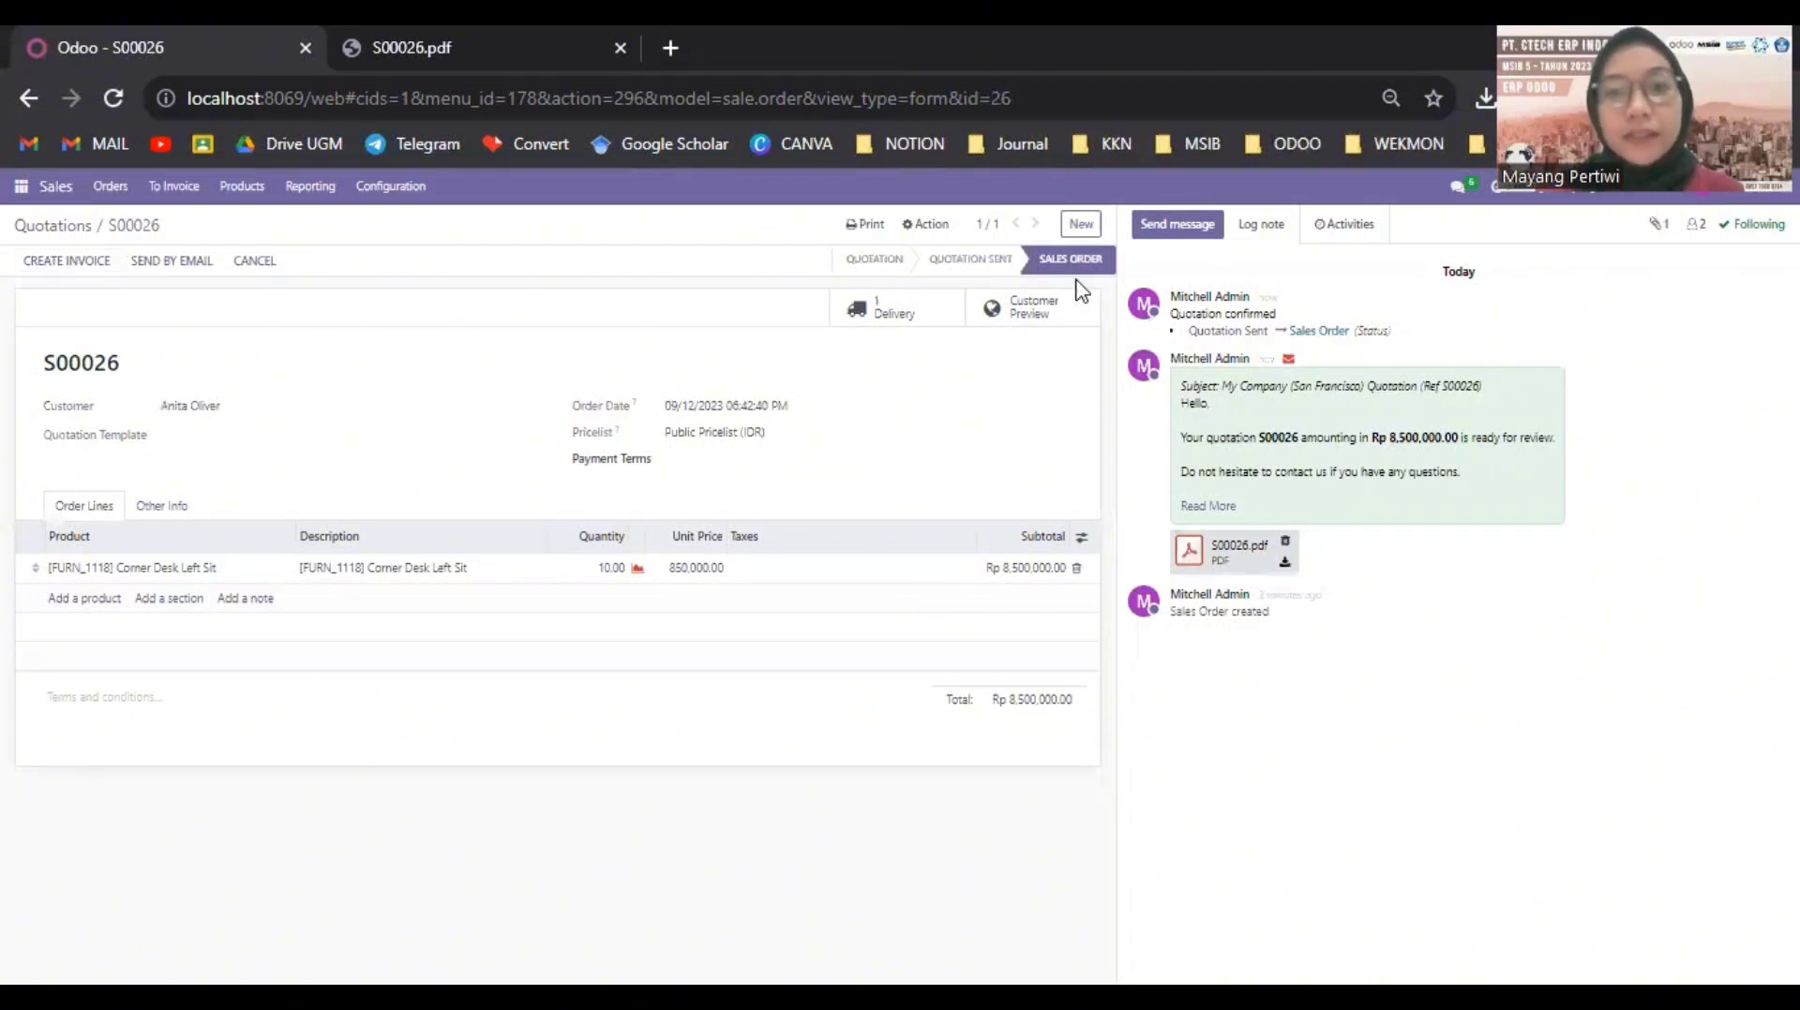
{"action": "left_click", "coordinate": [22, 187]}
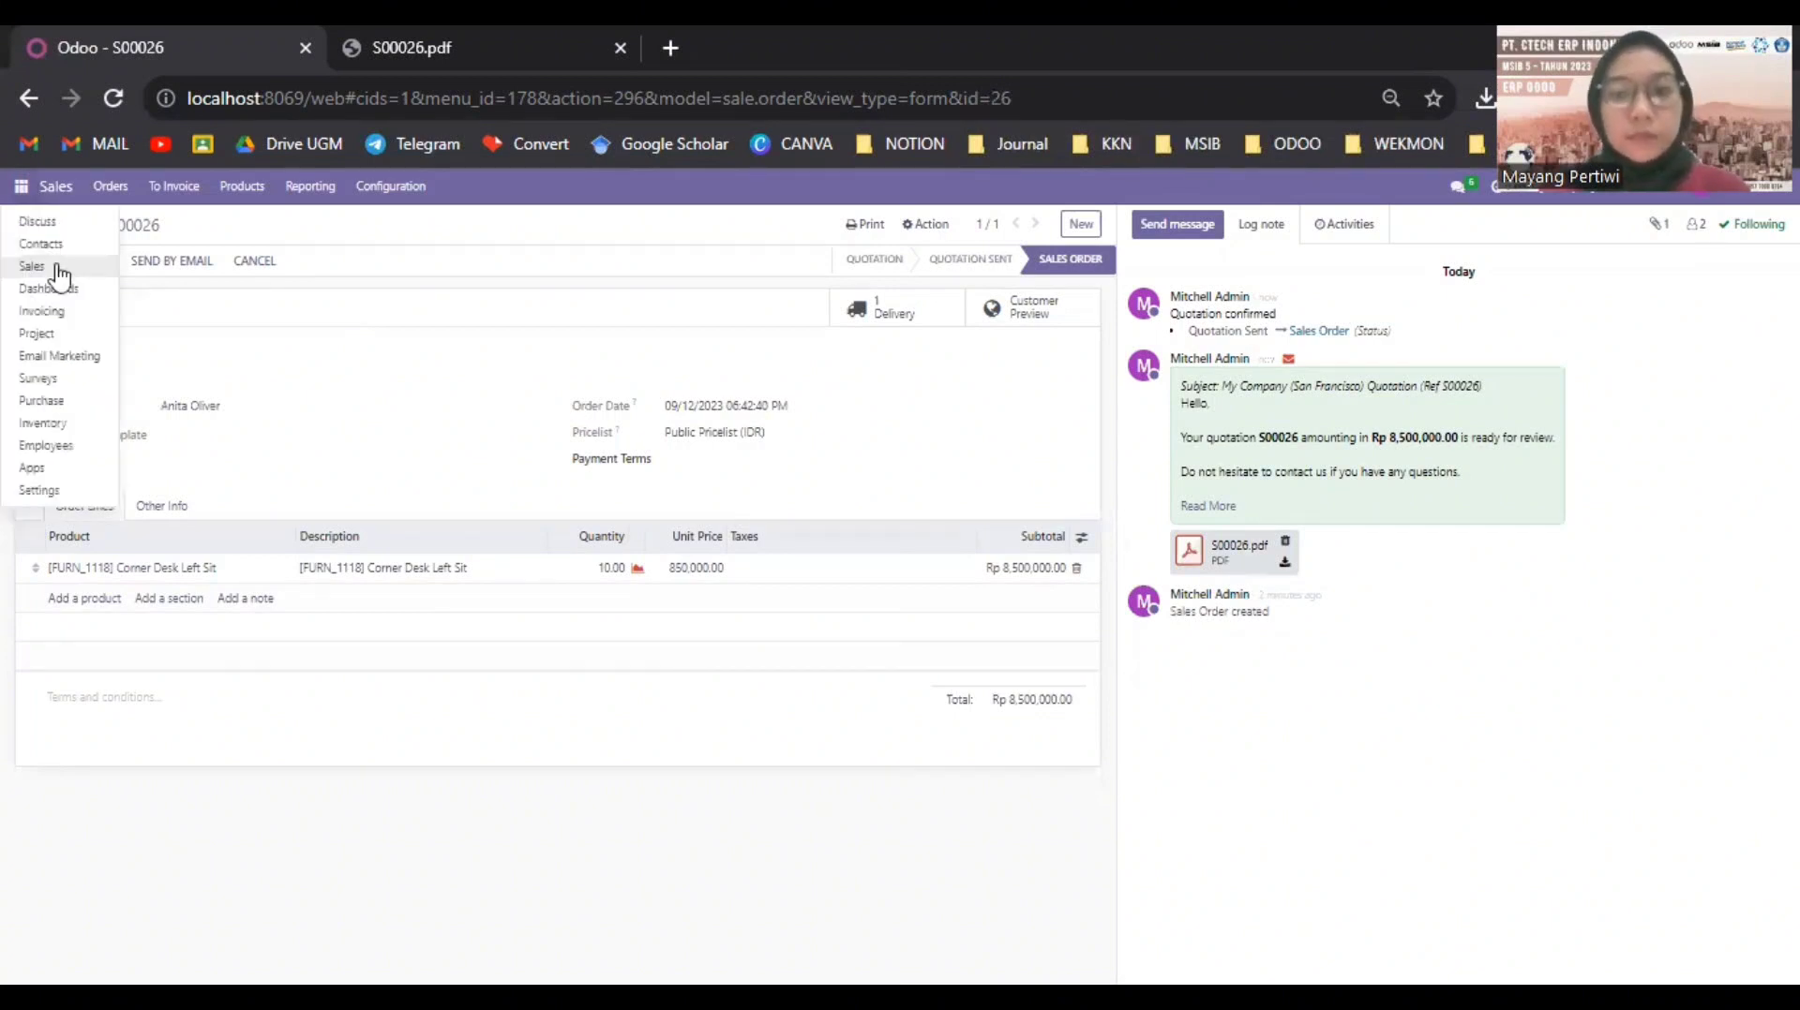
{"action": "left_click", "coordinate": [57, 270]}
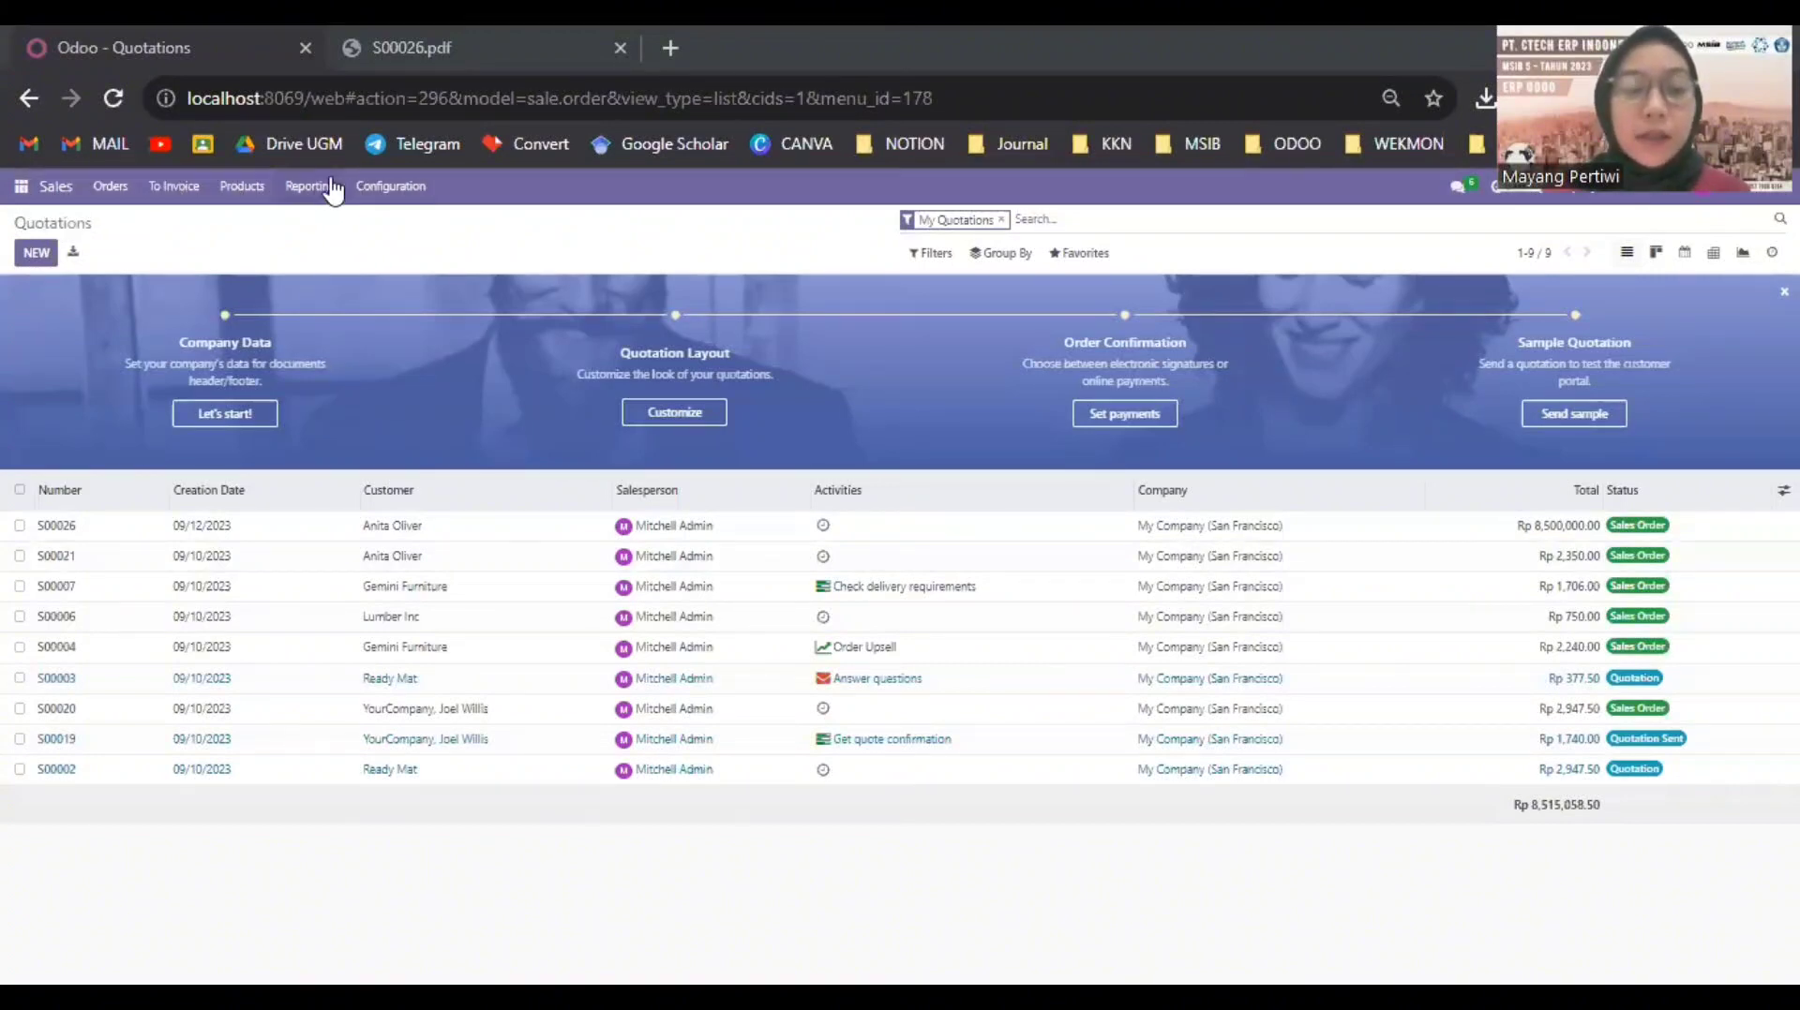
Enable Margins under Pricing in the Sales settings and save the change
{"action": "left_click", "coordinate": [401, 192]}
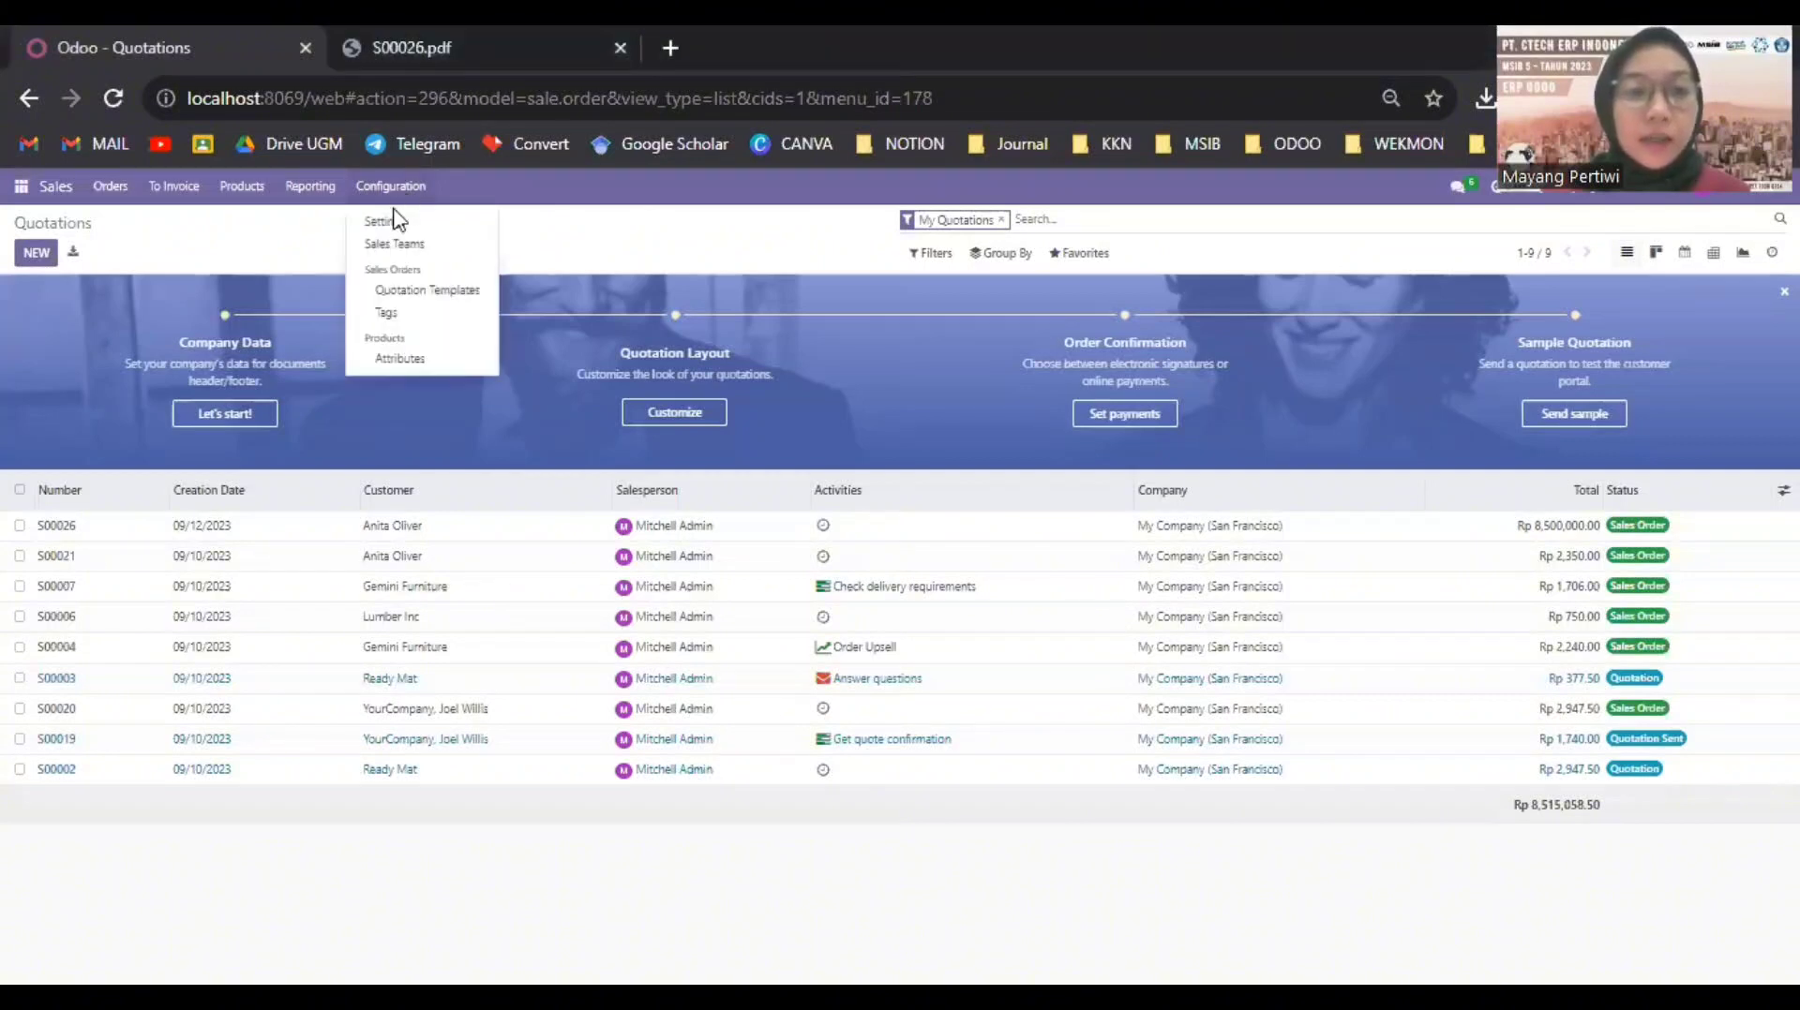
{"action": "left_click", "coordinate": [398, 223]}
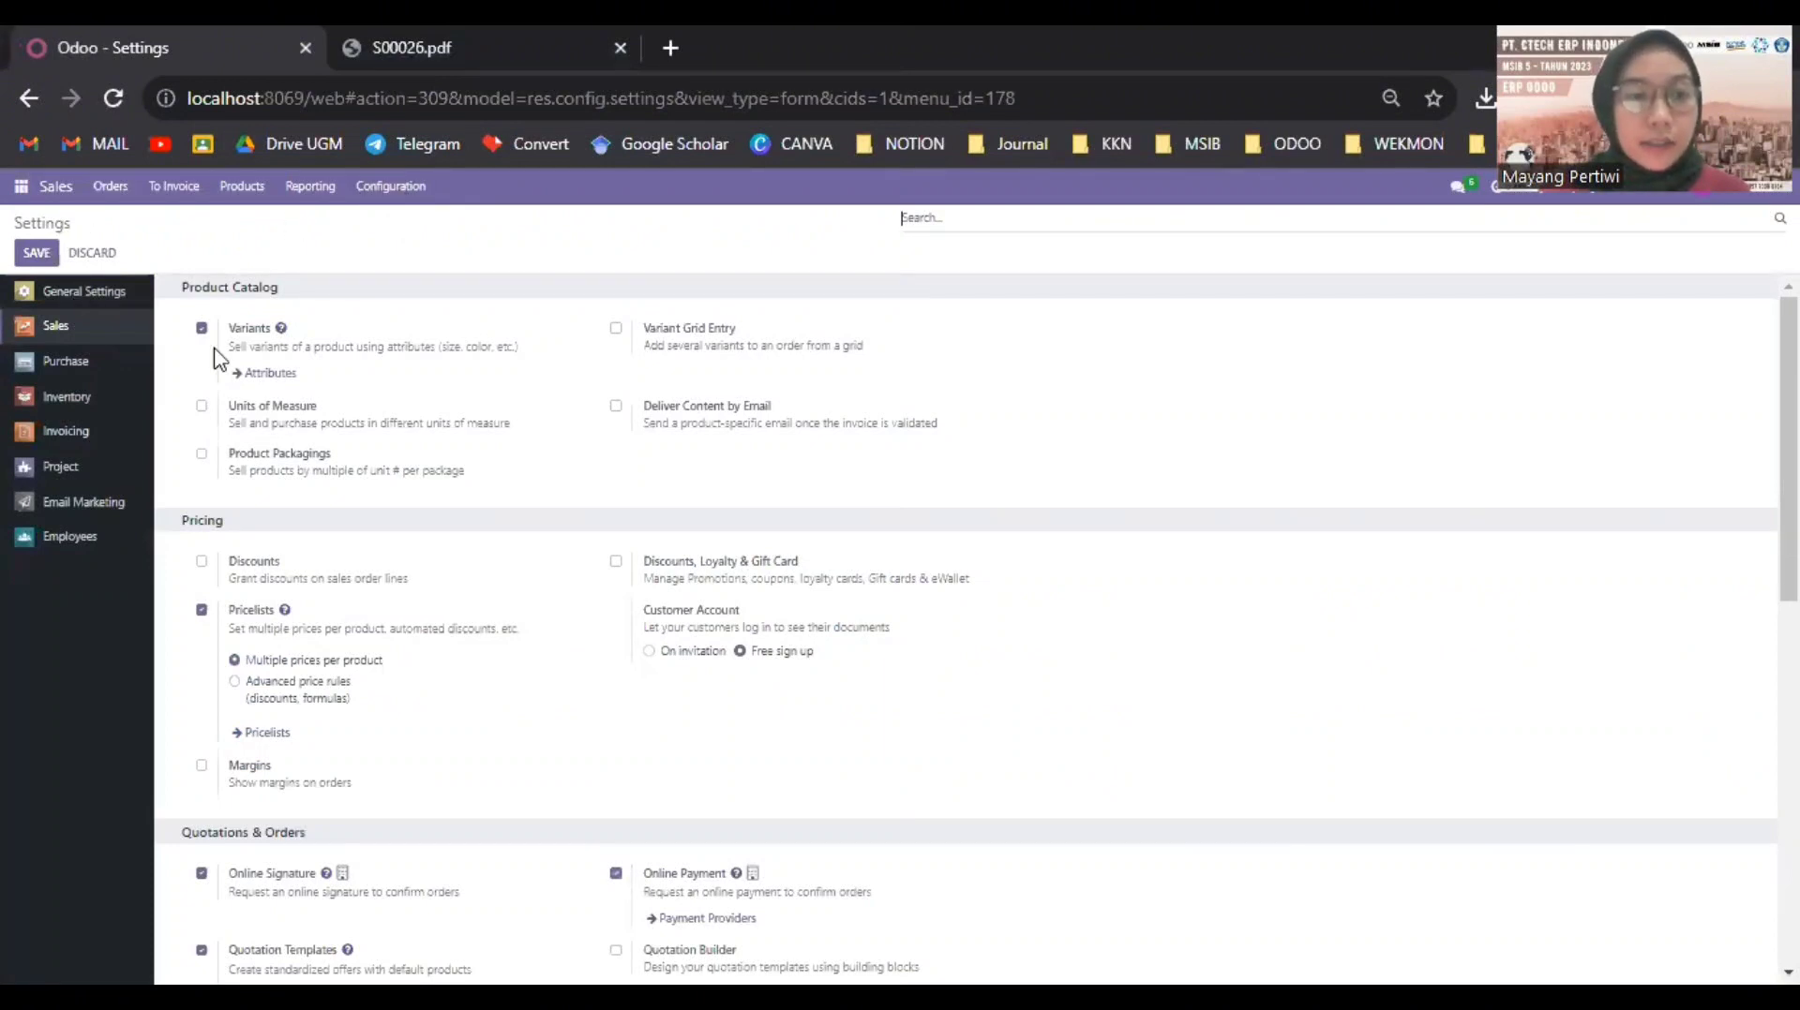
{"action": "scroll", "coordinate": [455, 393], "scroll_direction": "down", "scroll_amount": 3}
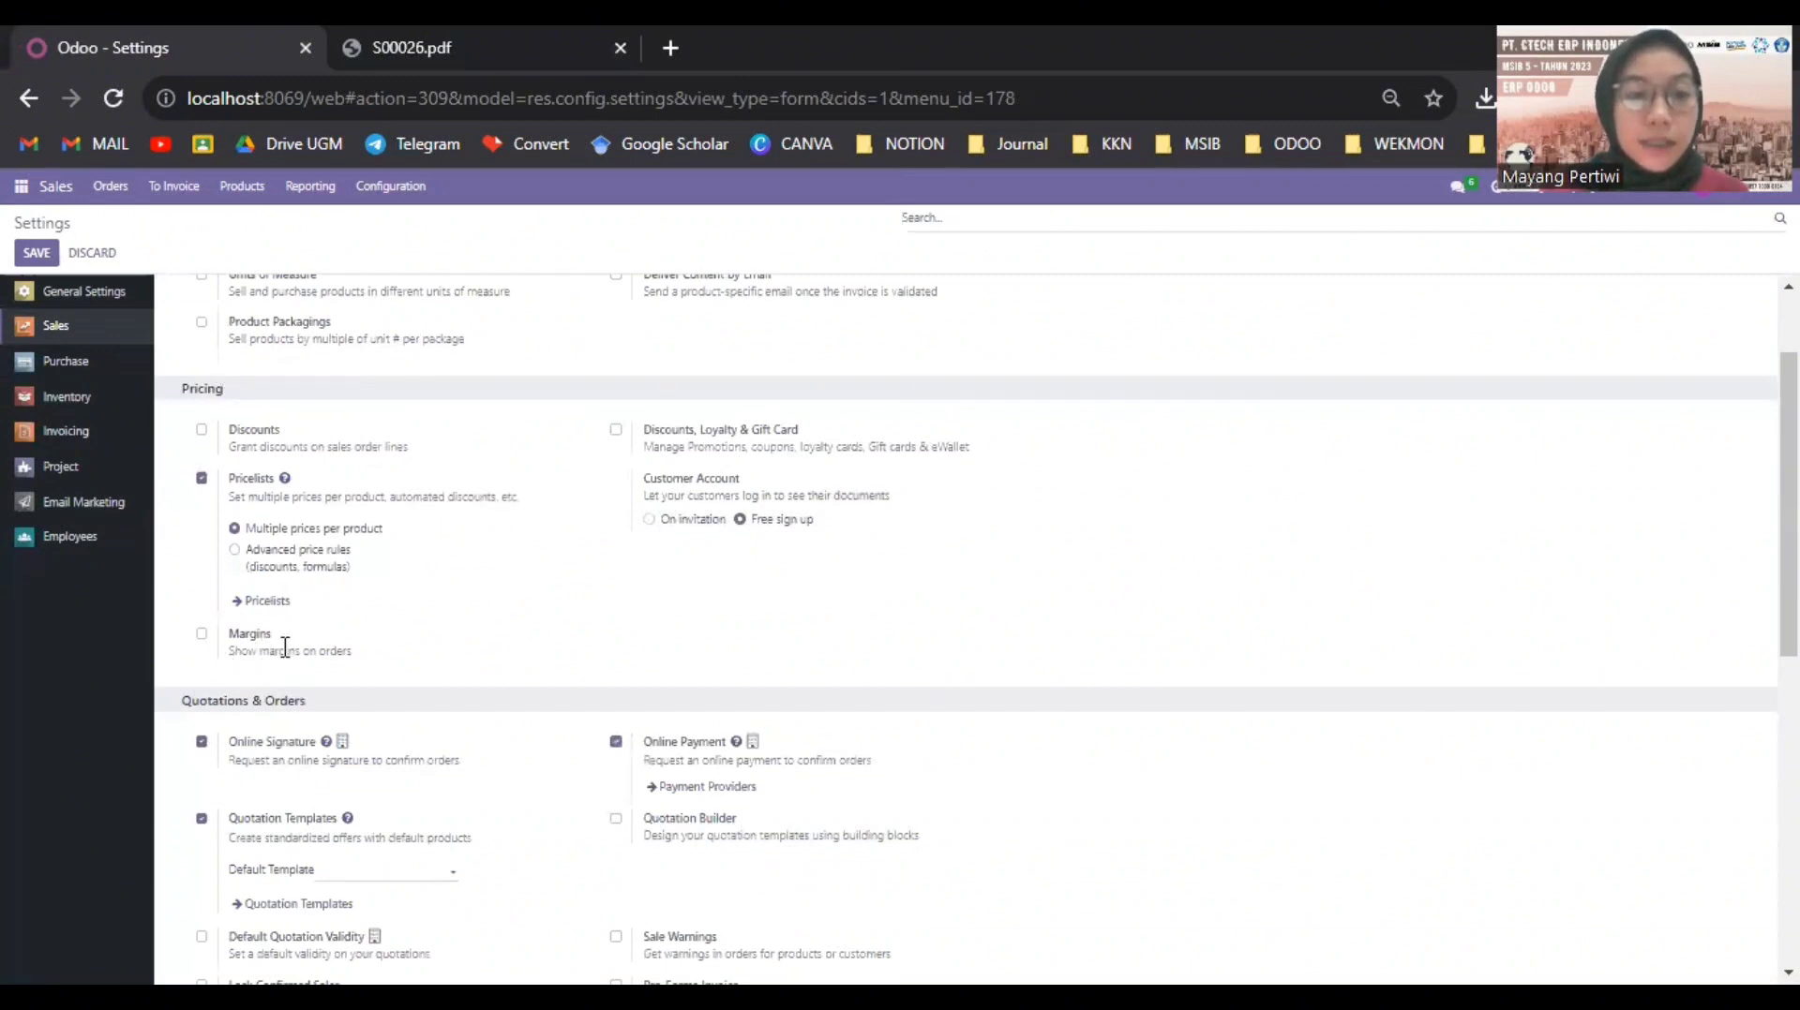
{"action": "mouse_move", "coordinate": [322, 646]}
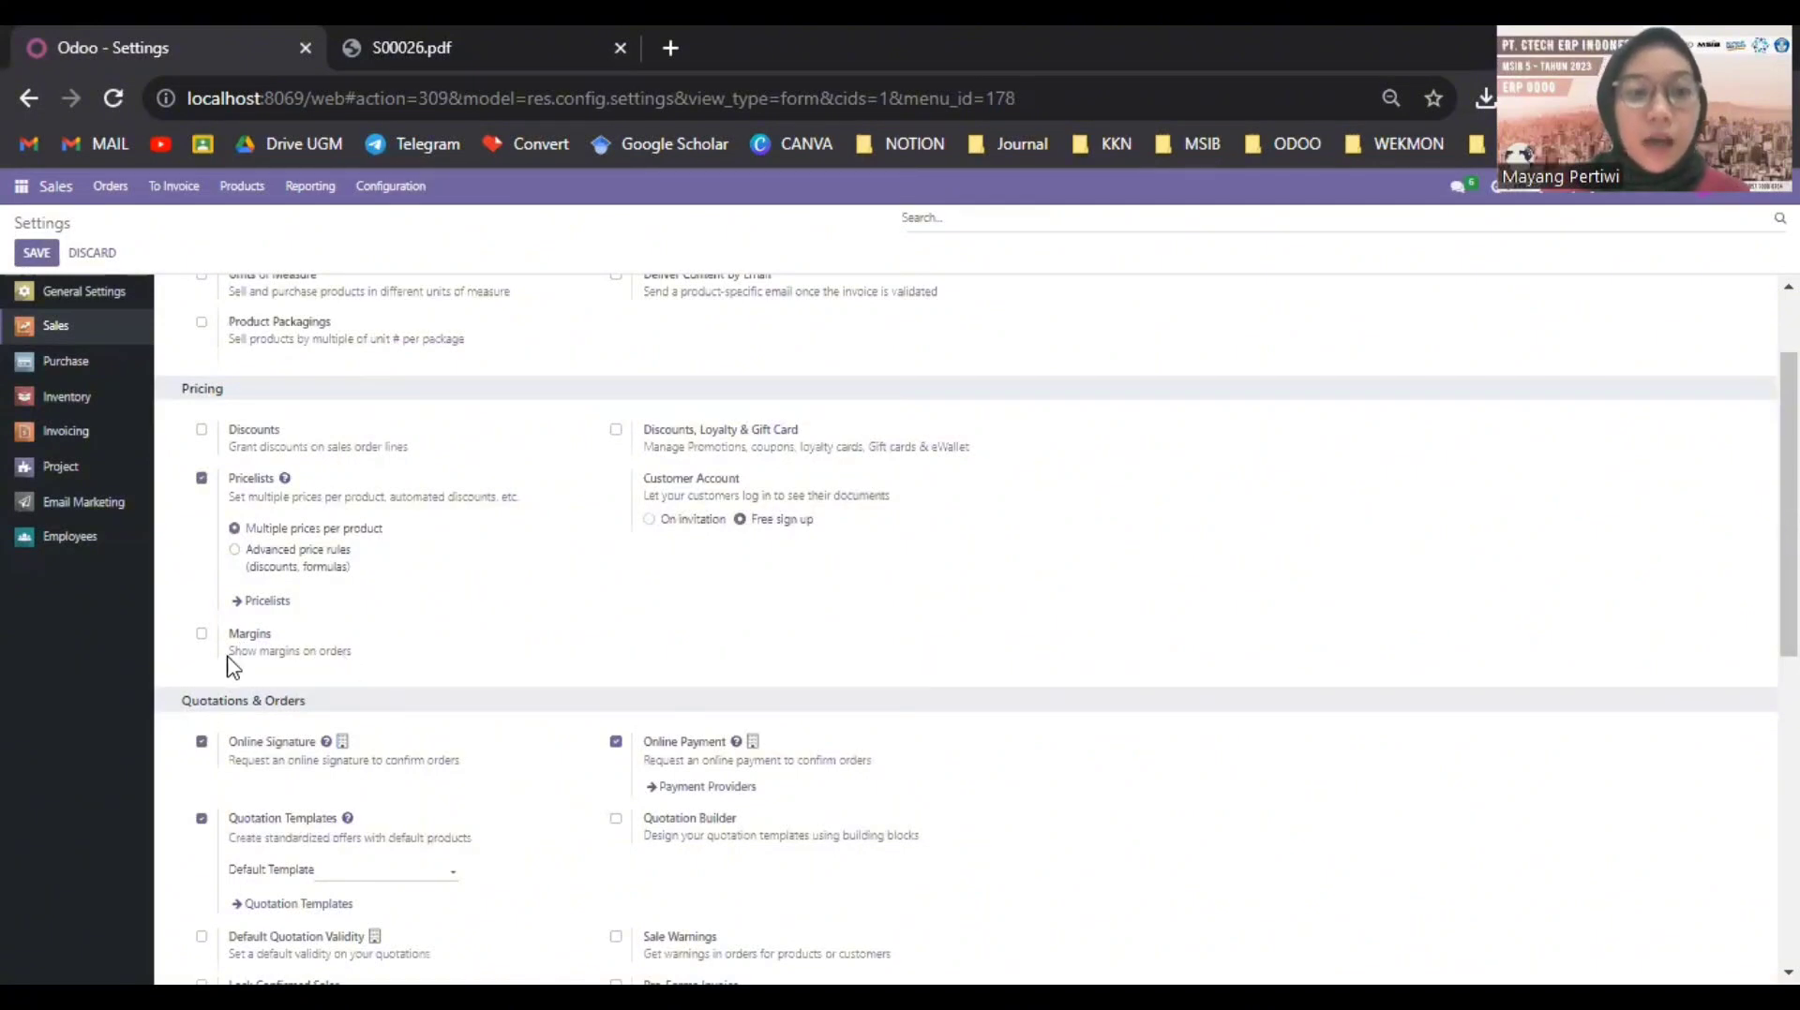
{"action": "left_click", "coordinate": [202, 635]}
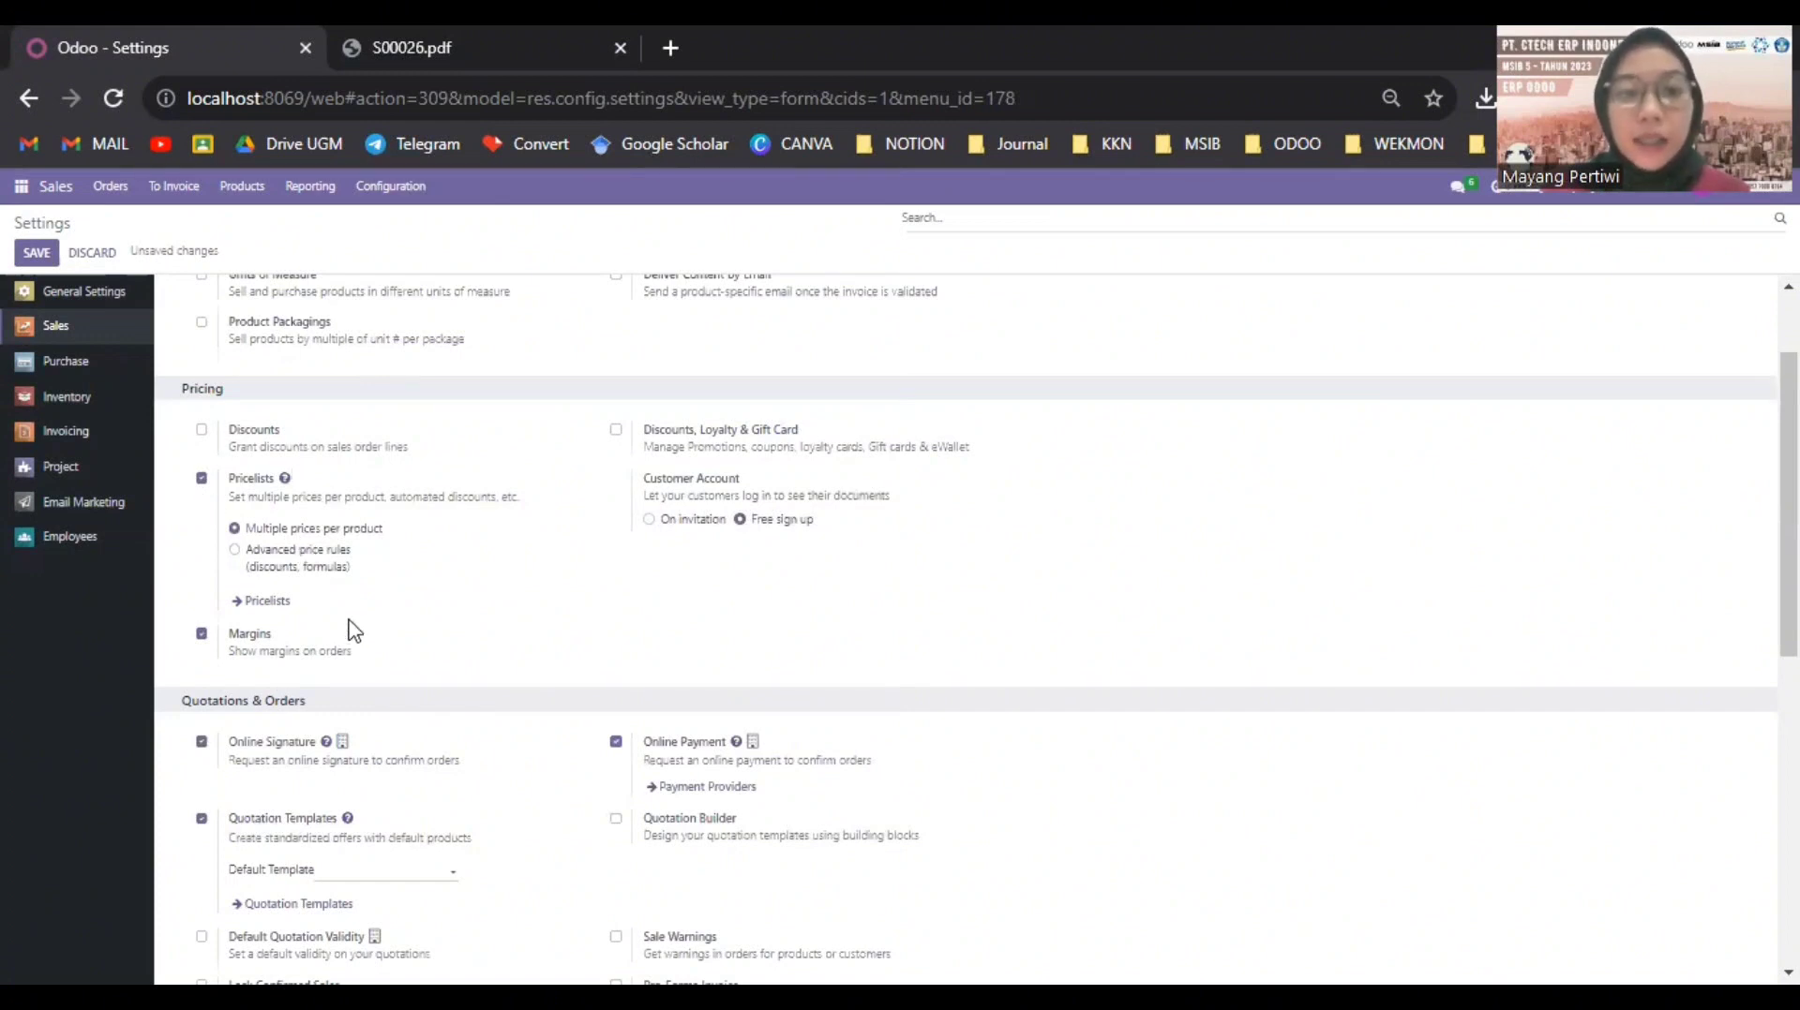
{"action": "left_click", "coordinate": [195, 630]}
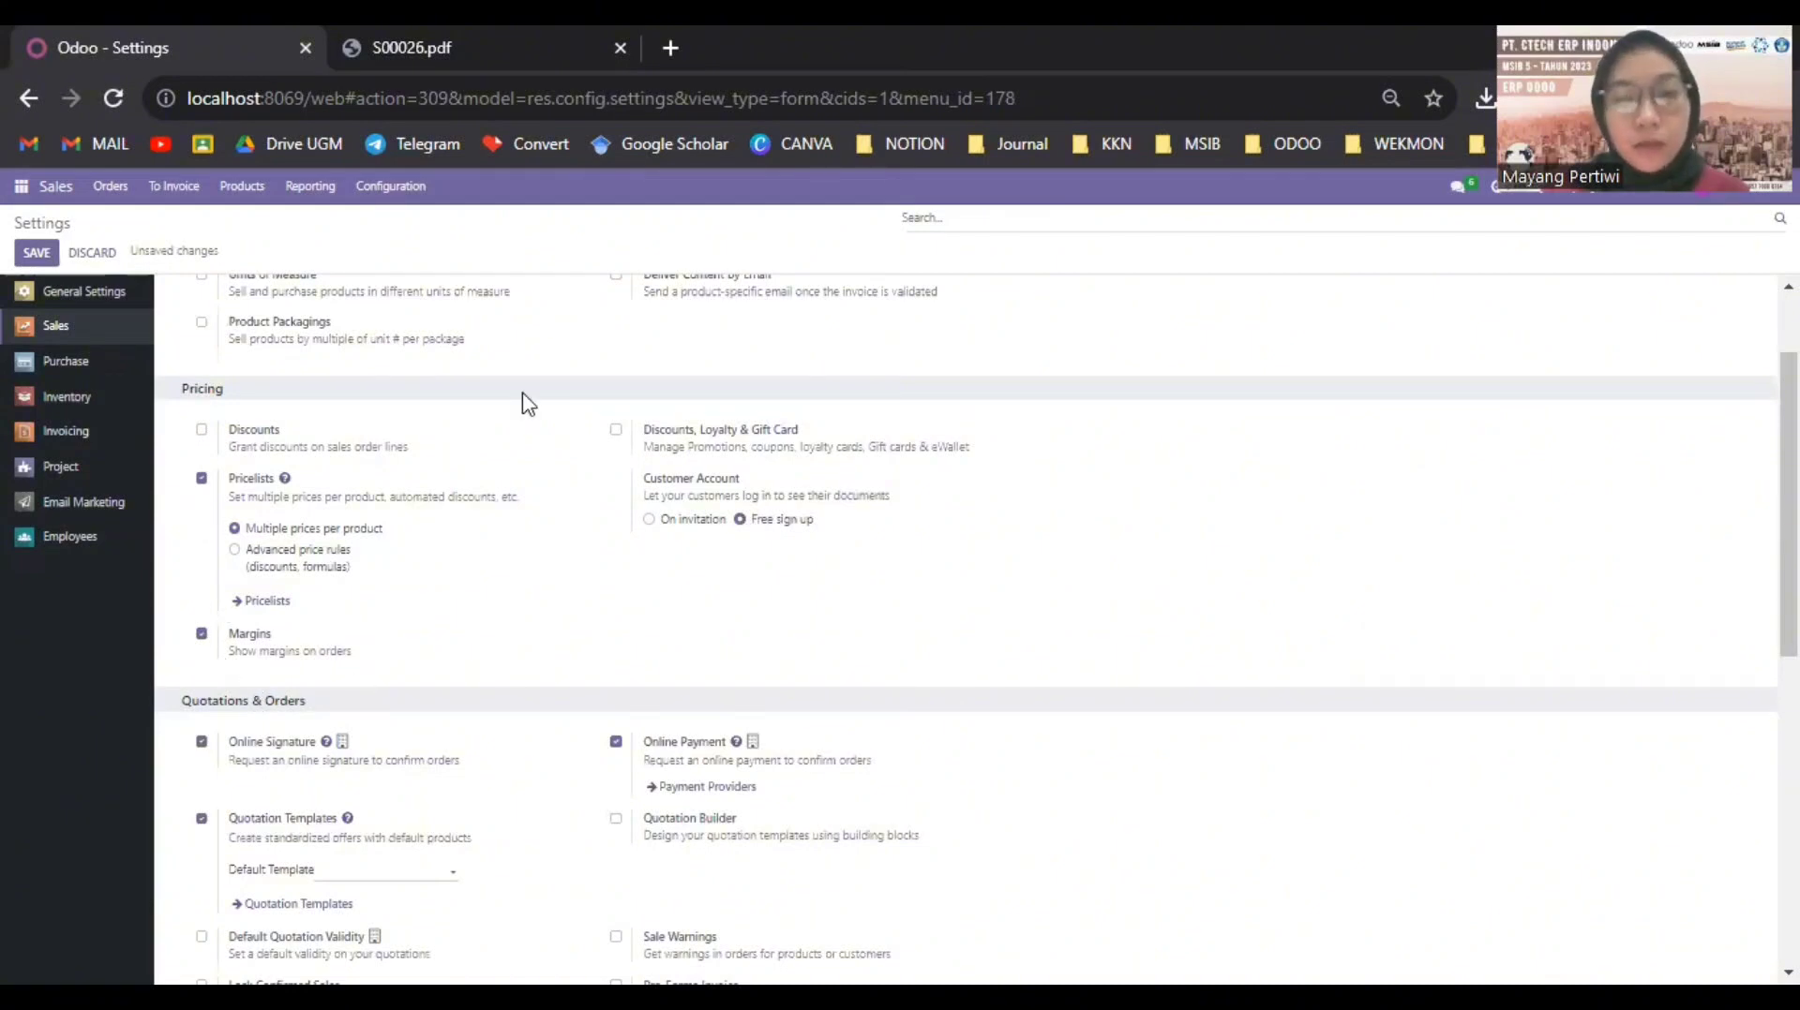
{"action": "left_click", "coordinate": [36, 253]}
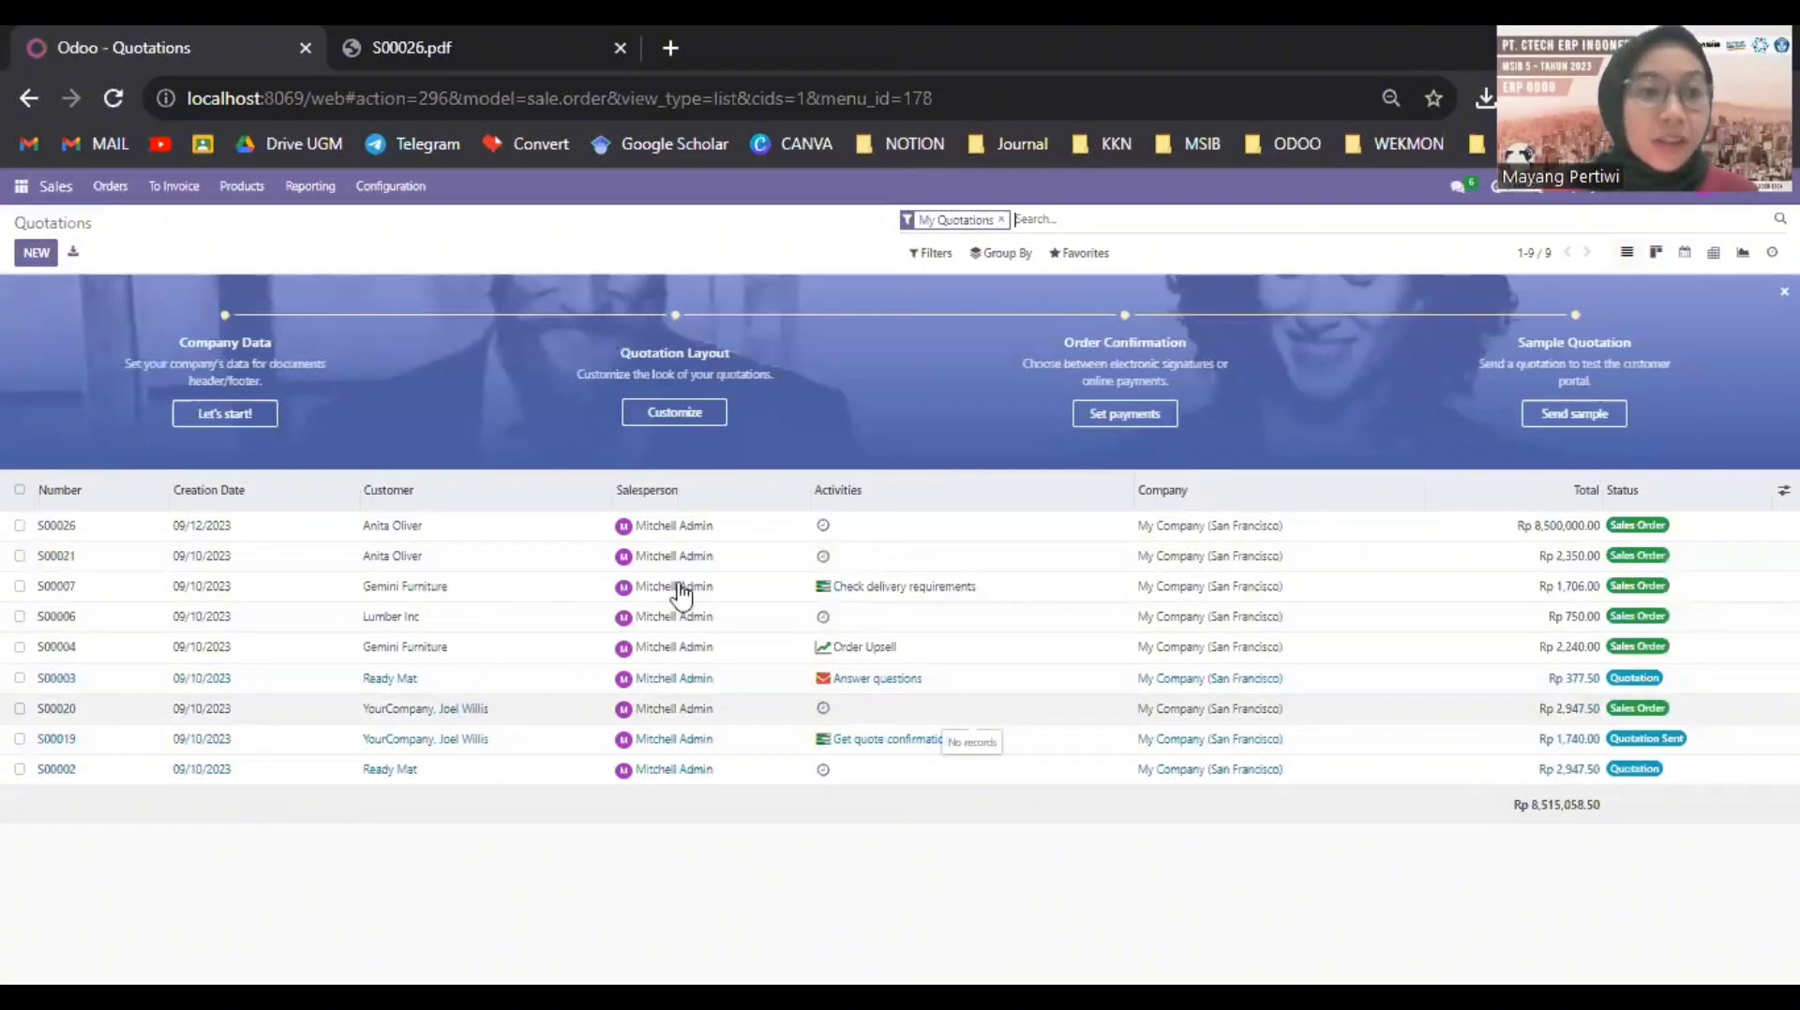
Create a new quotation for the same customer as the latest sales order, with expiration date 09/12/2023
{"action": "left_click", "coordinate": [37, 261]}
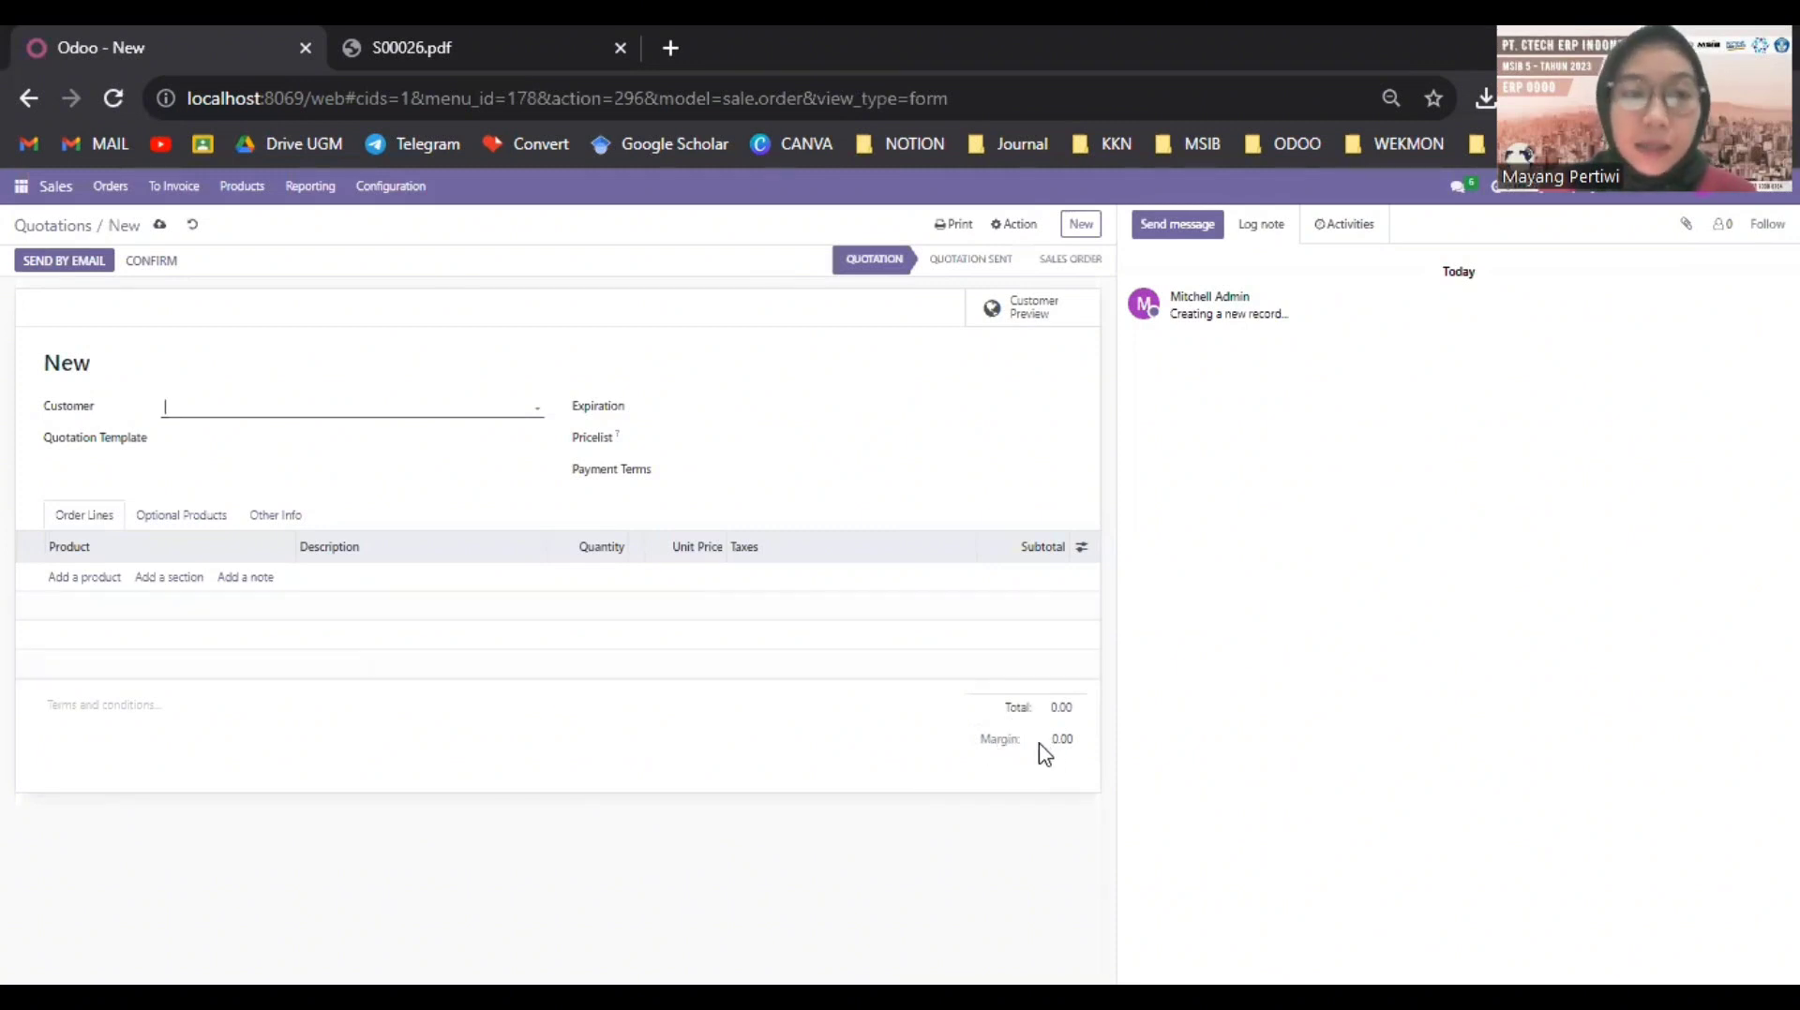
{"action": "left_click", "coordinate": [309, 405]}
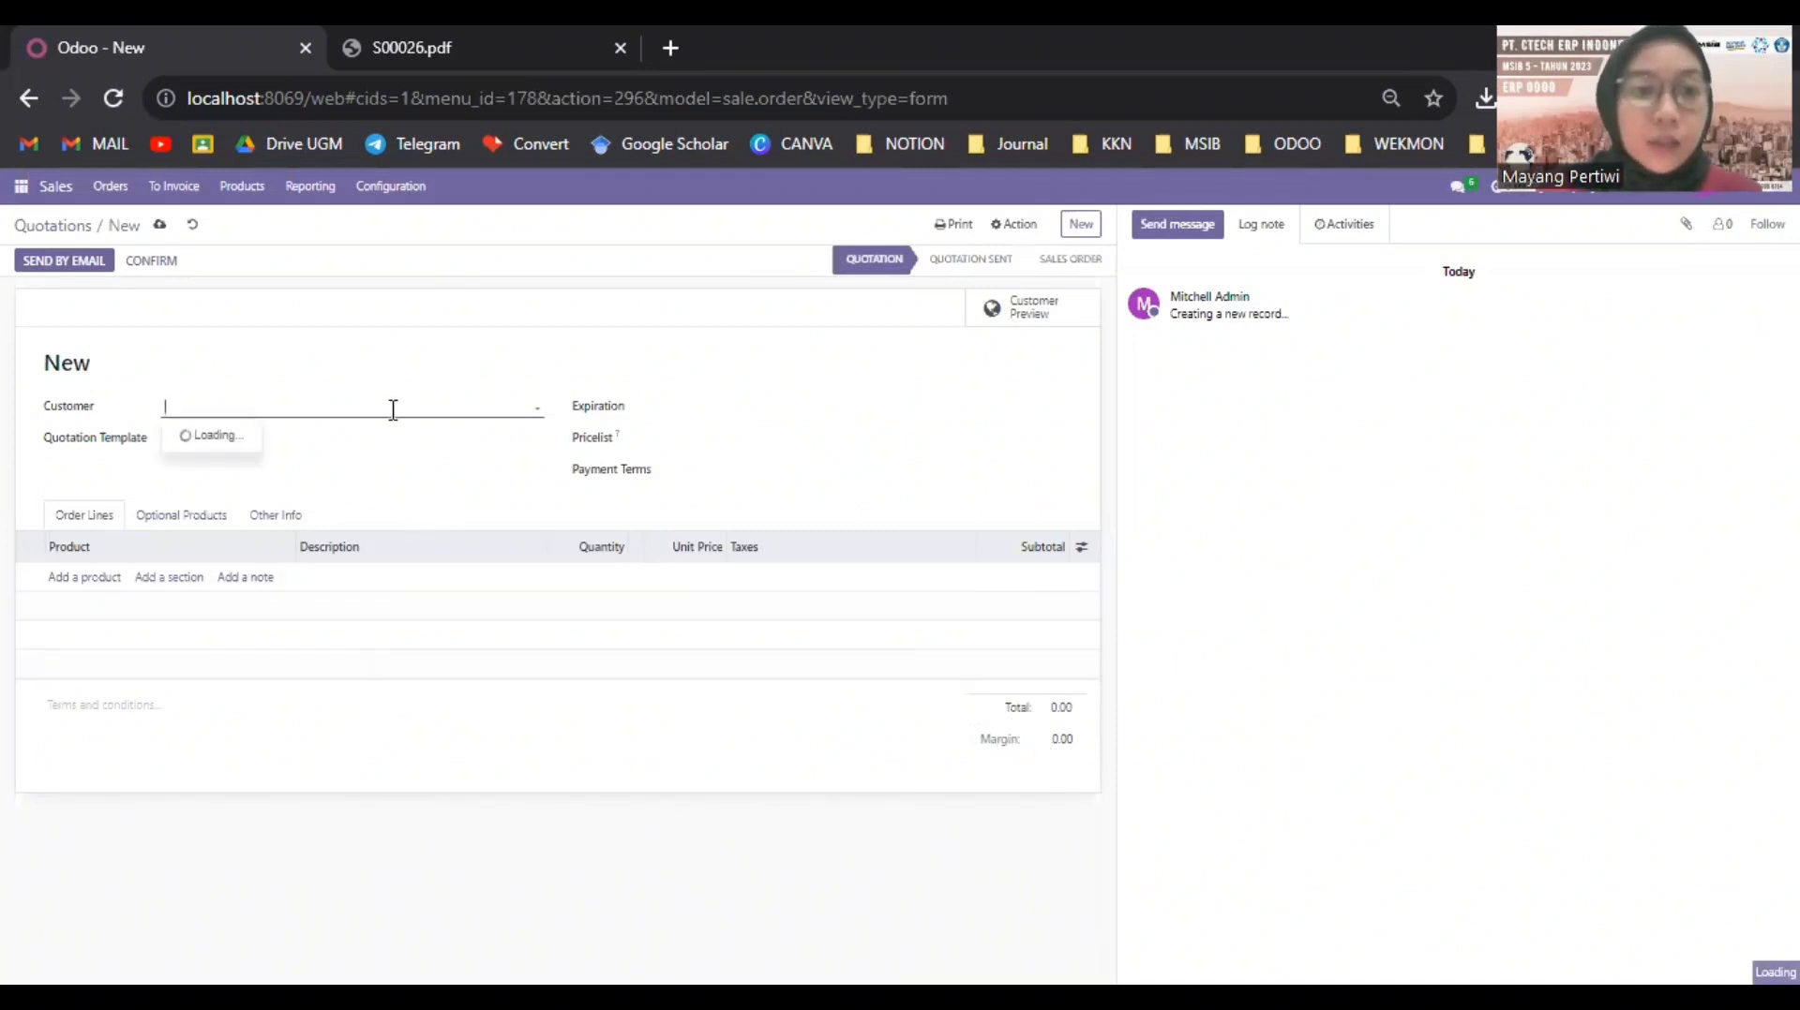
{"action": "left_click", "coordinate": [232, 503]}
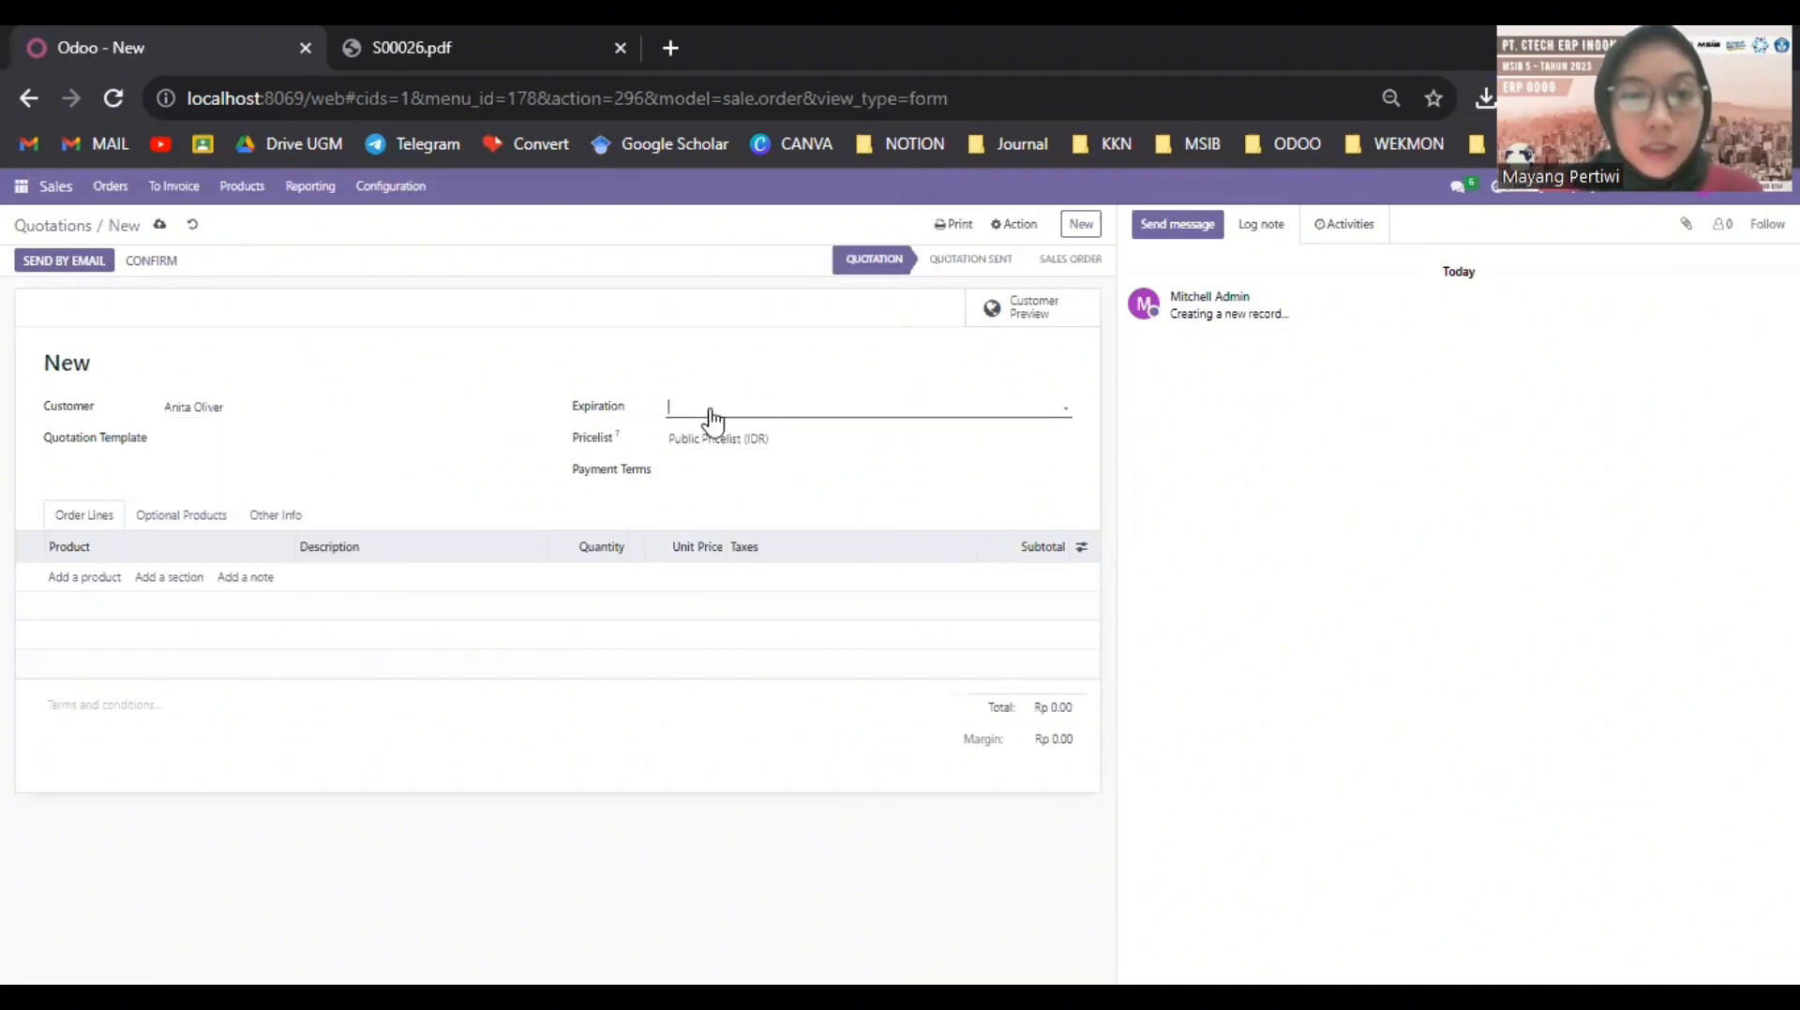
{"action": "left_click", "coordinate": [772, 416]}
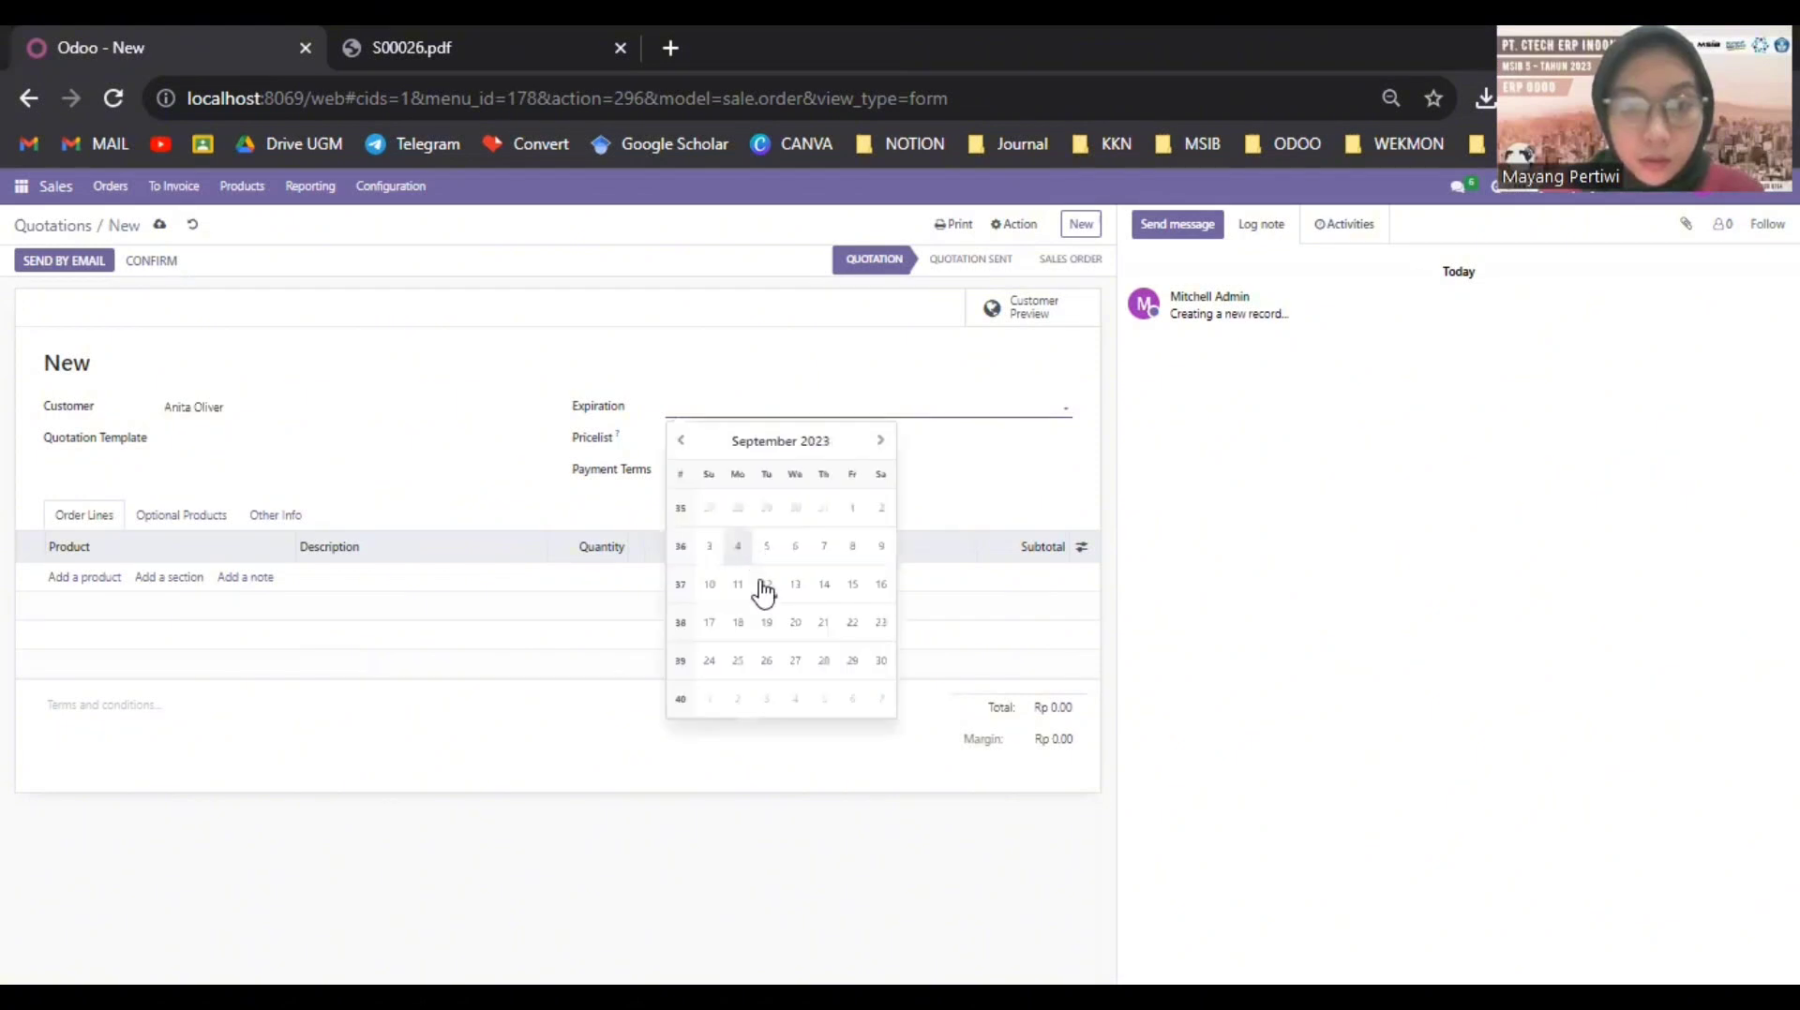
{"action": "left_click", "coordinate": [767, 597]}
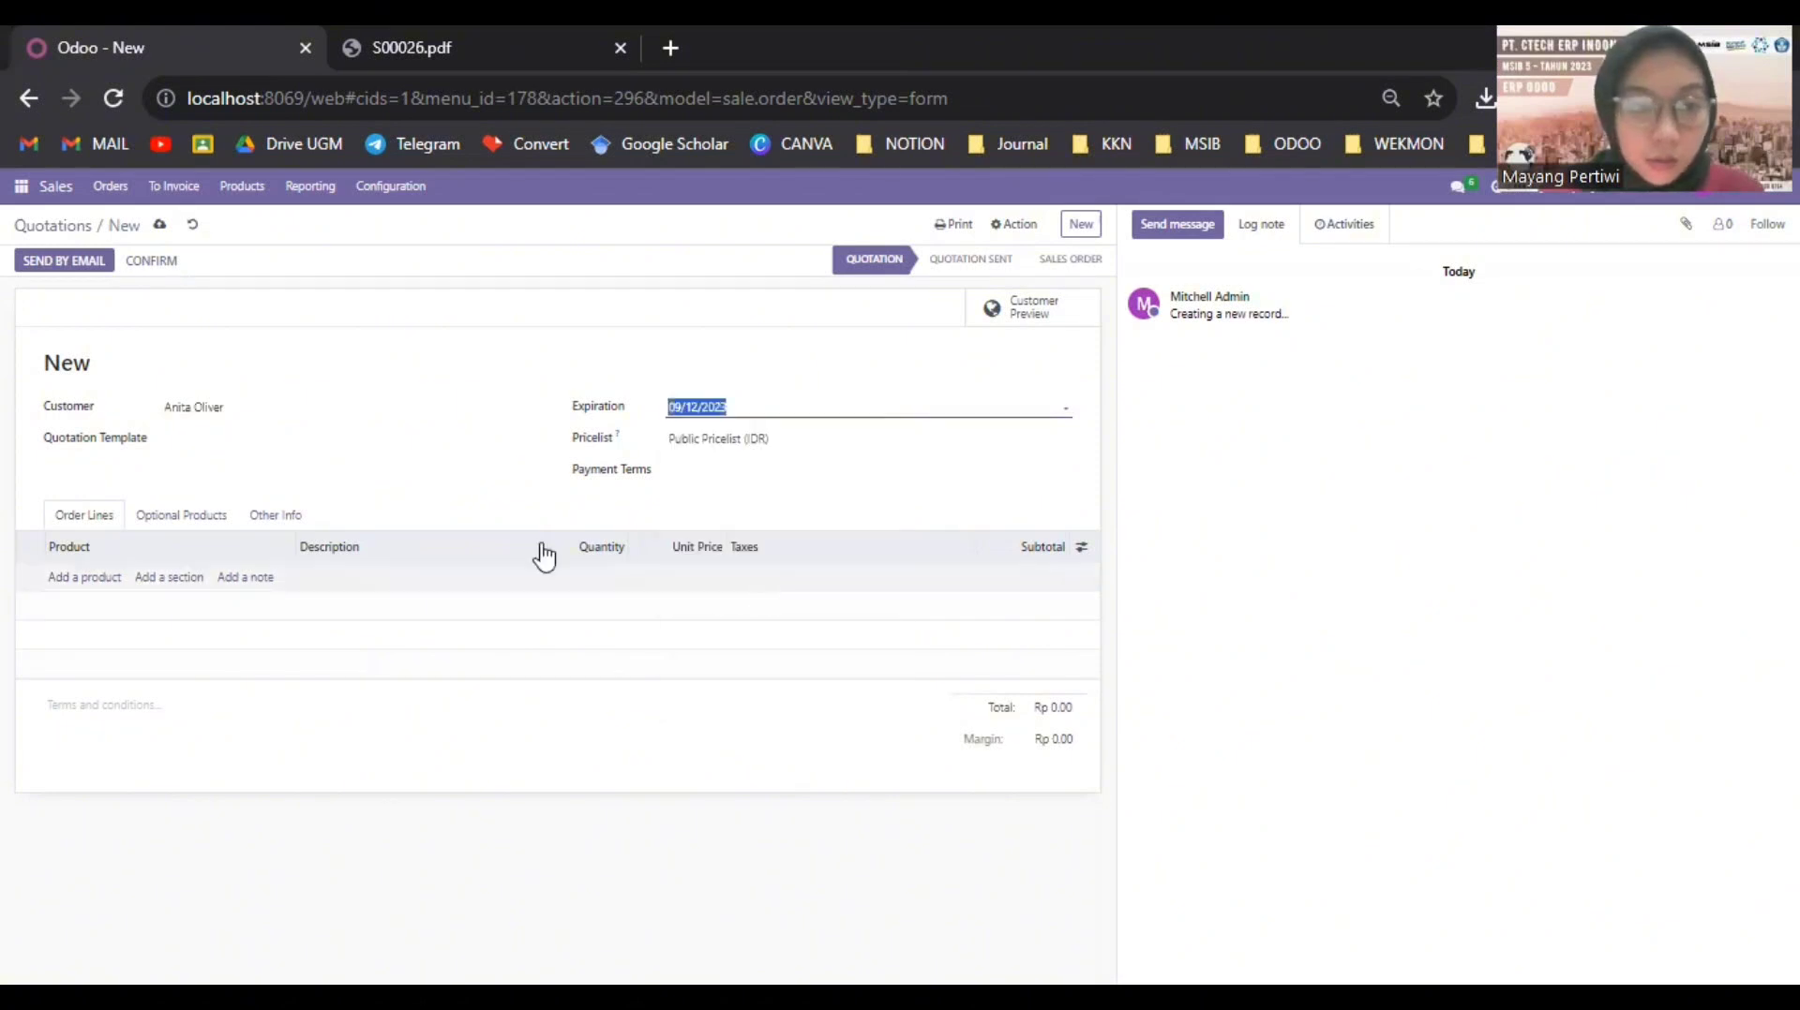
Add Chair floor protection as an order line with a quantity of 10
{"action": "left_click", "coordinate": [87, 579]}
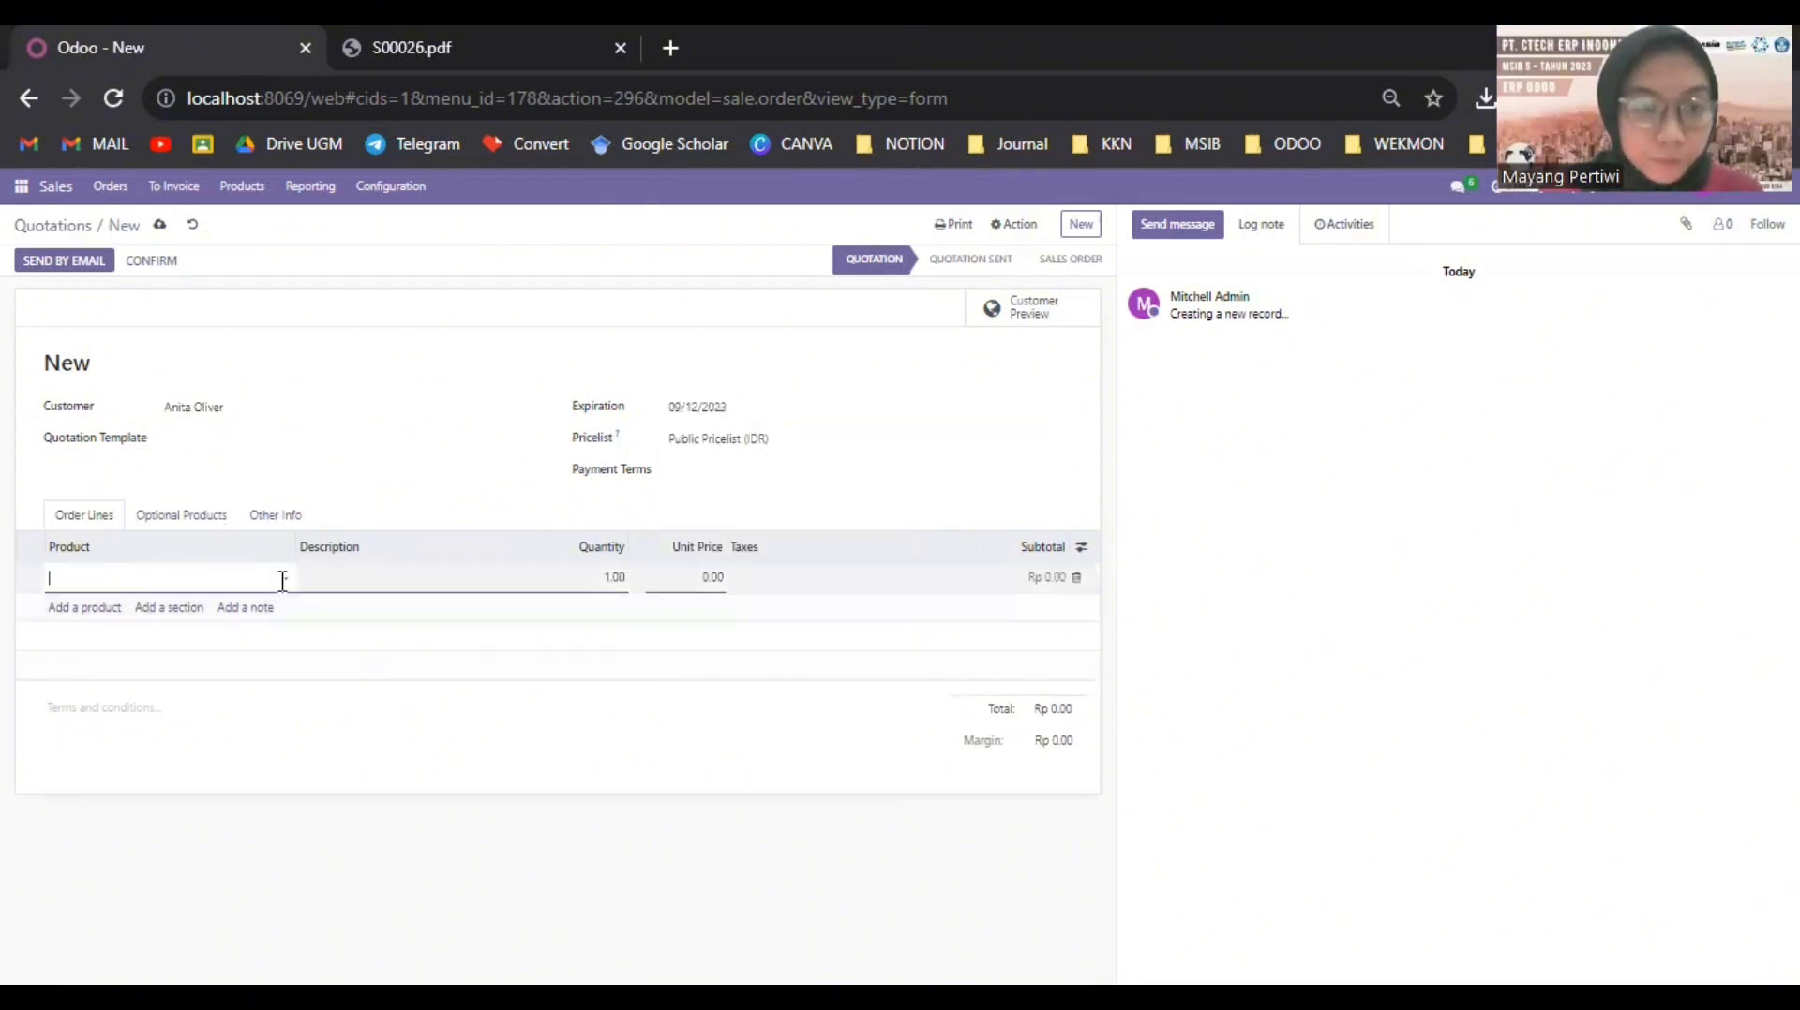
{"action": "left_click", "coordinate": [277, 581]}
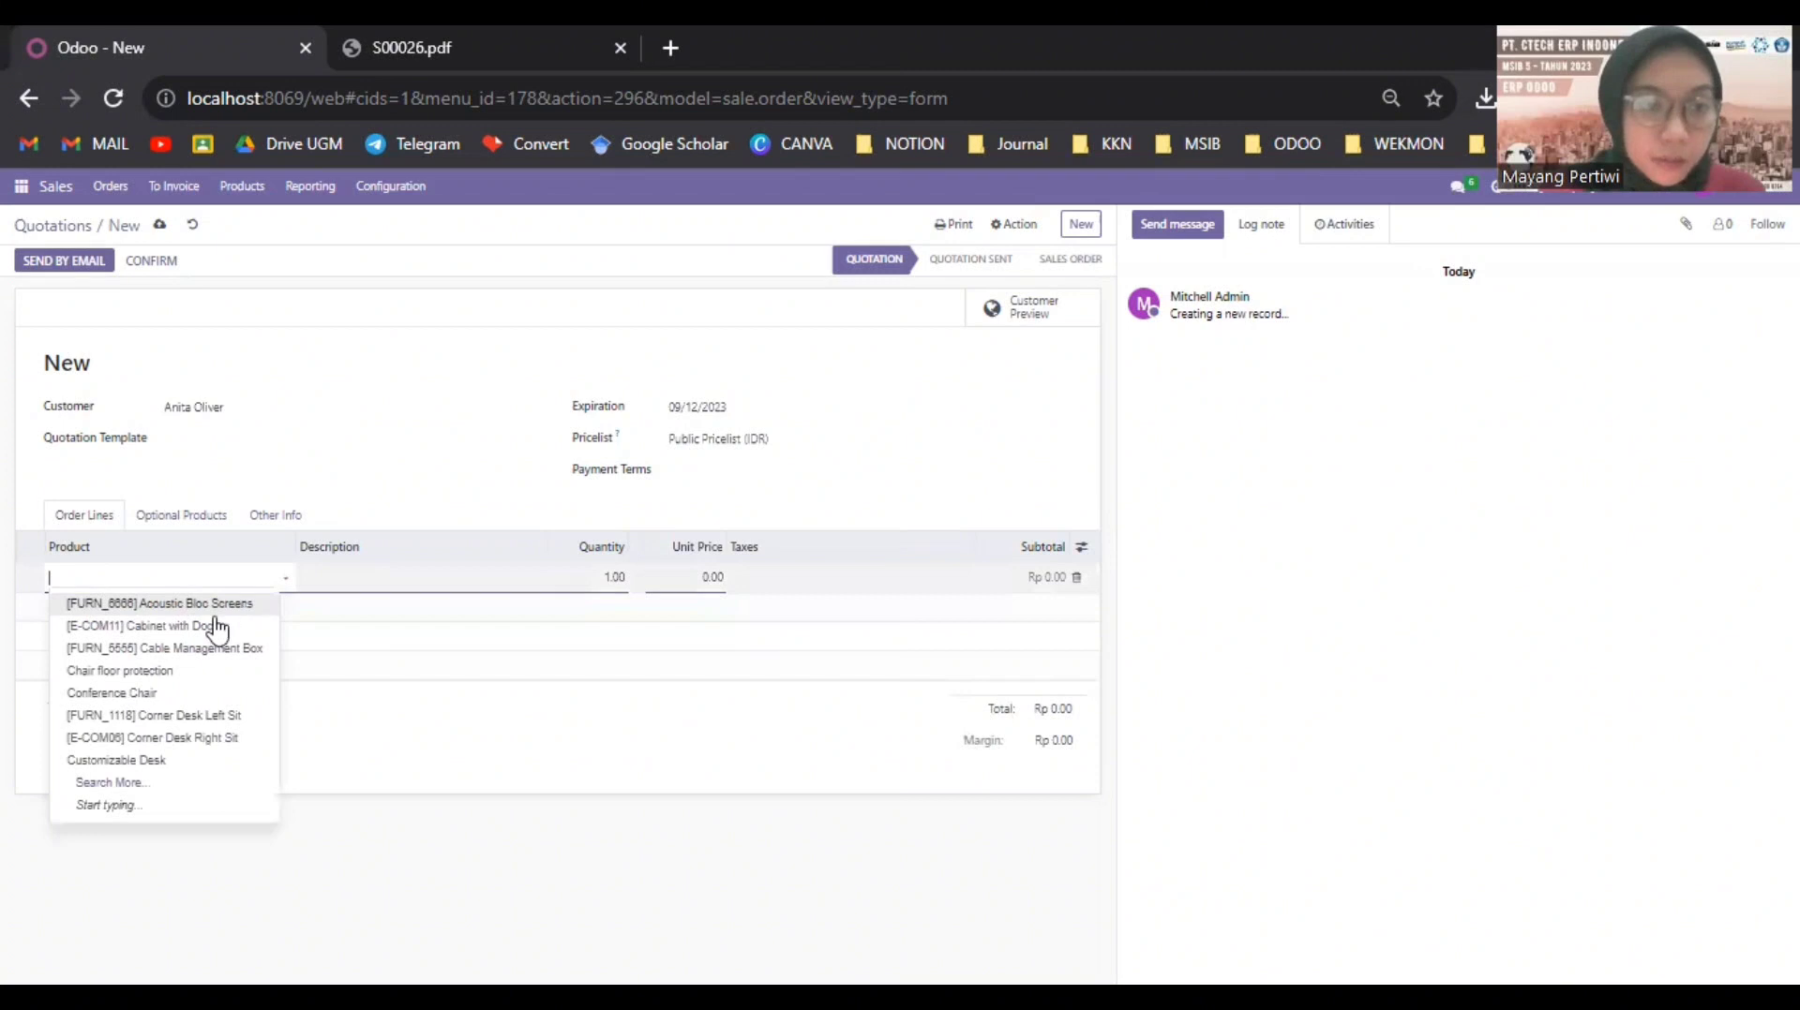
{"action": "left_click", "coordinate": [143, 675]}
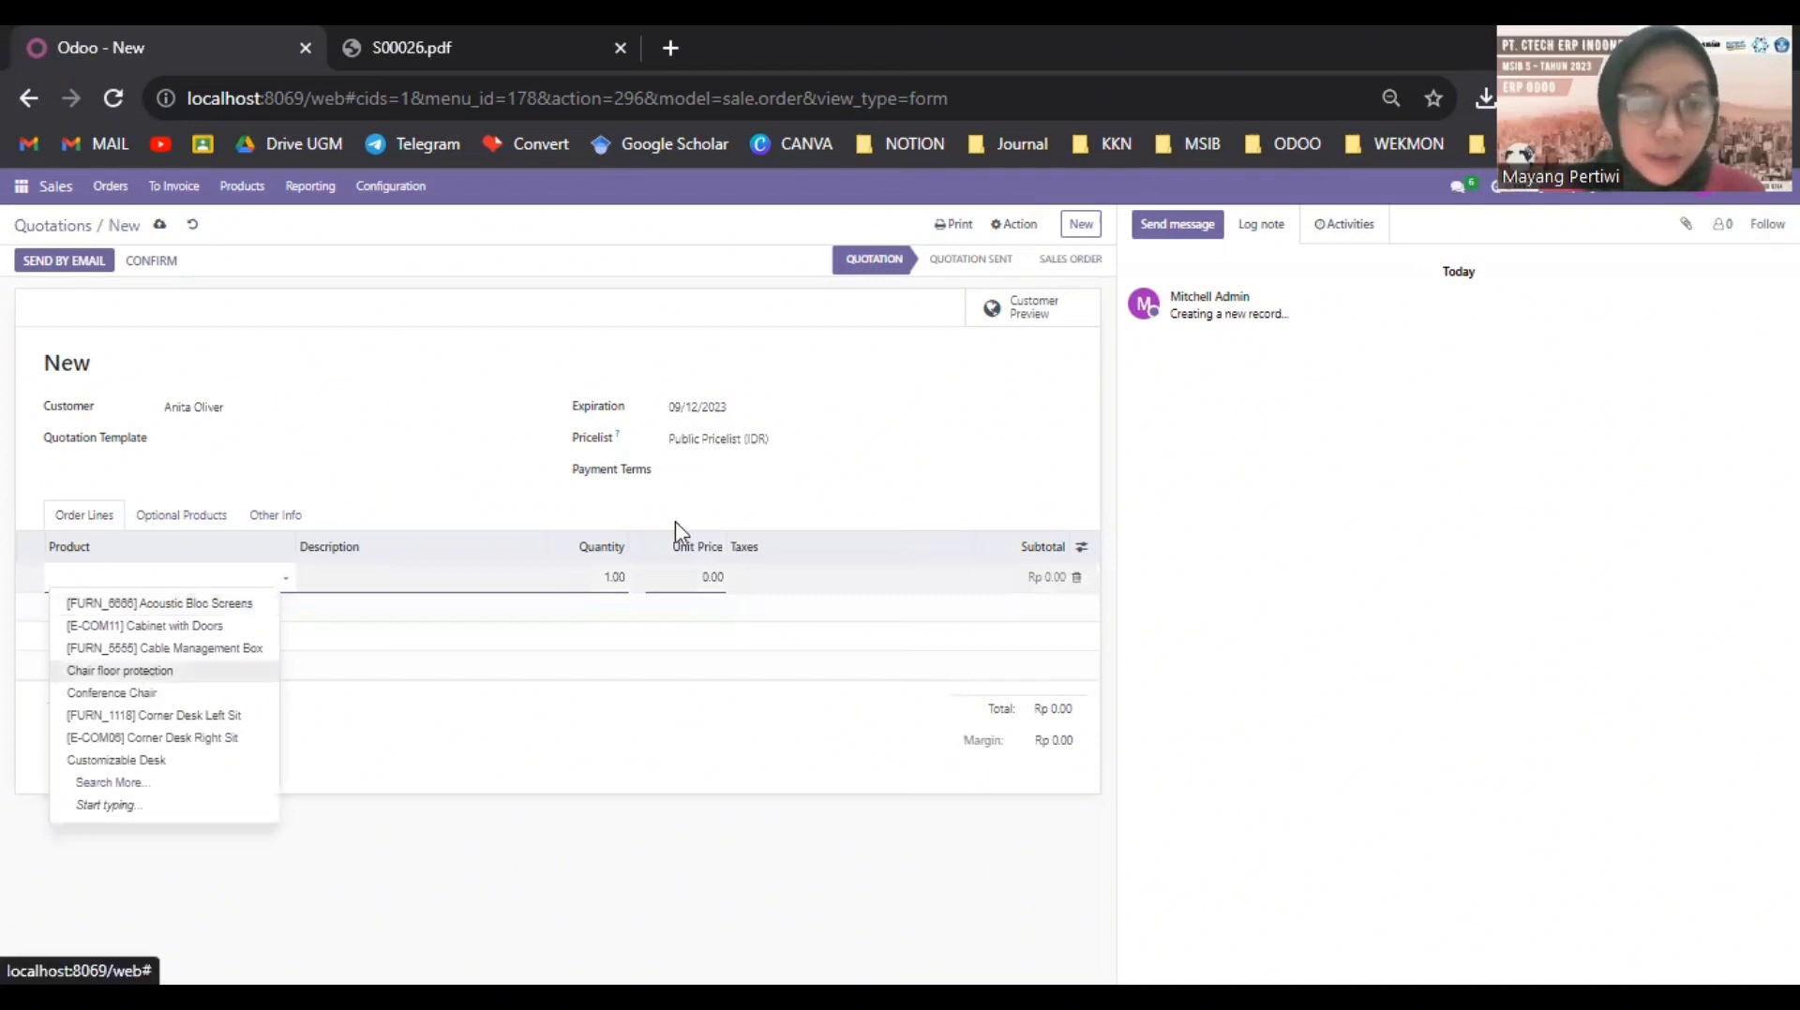
{"action": "left_click", "coordinate": [618, 579]}
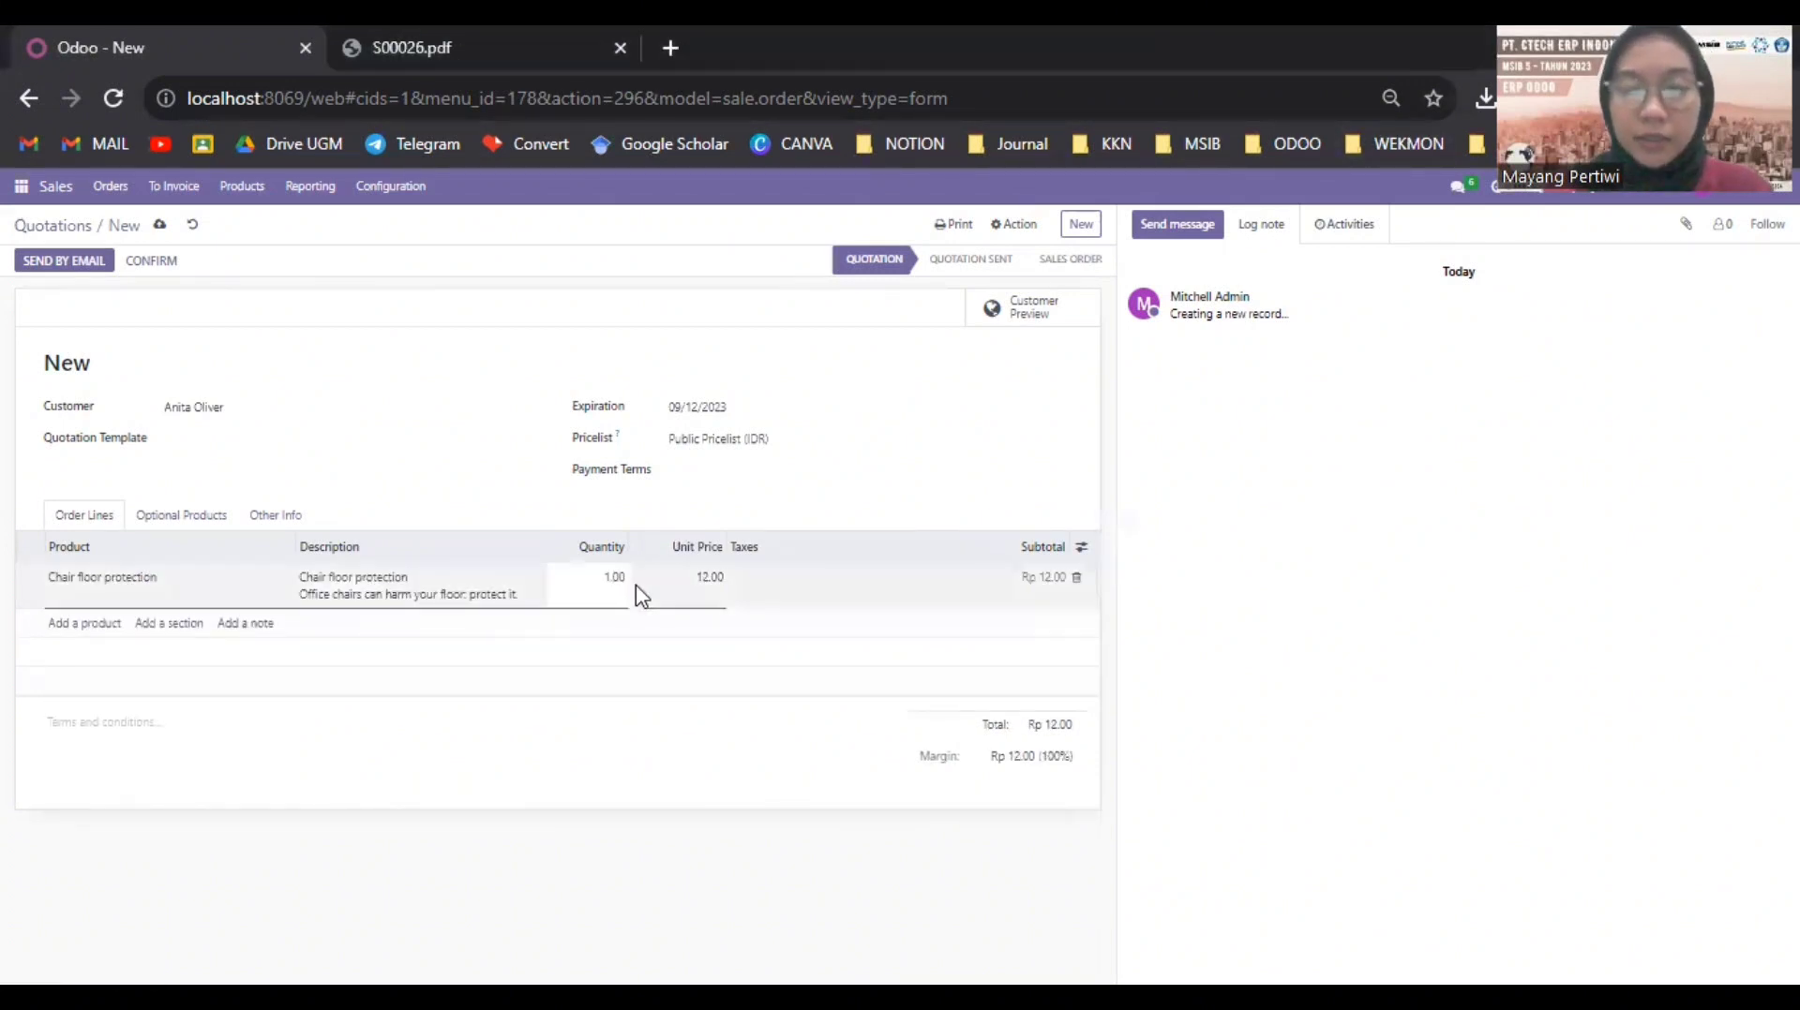
{"action": "type", "text": "0"}
Set the chair floor protection line's unit price to 120,000 and apply the 11% tax
{"action": "left_click", "coordinate": [710, 579]}
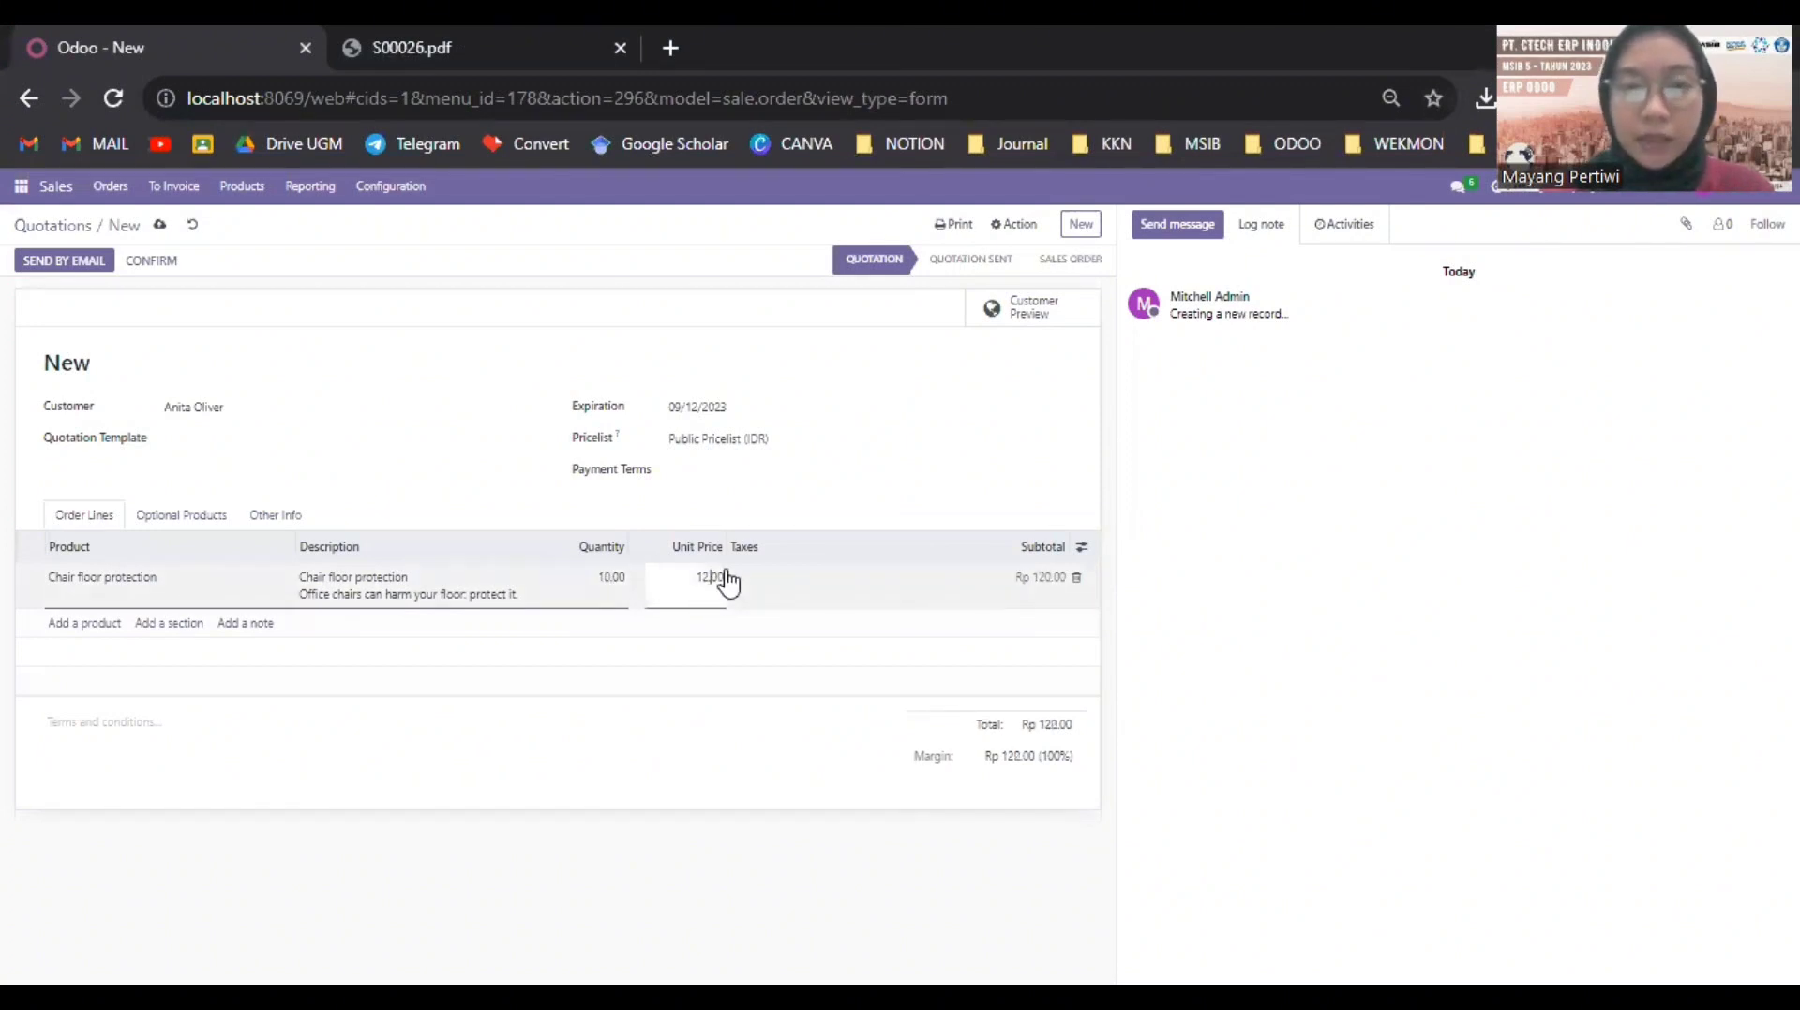
{"action": "left_click", "coordinate": [729, 581]}
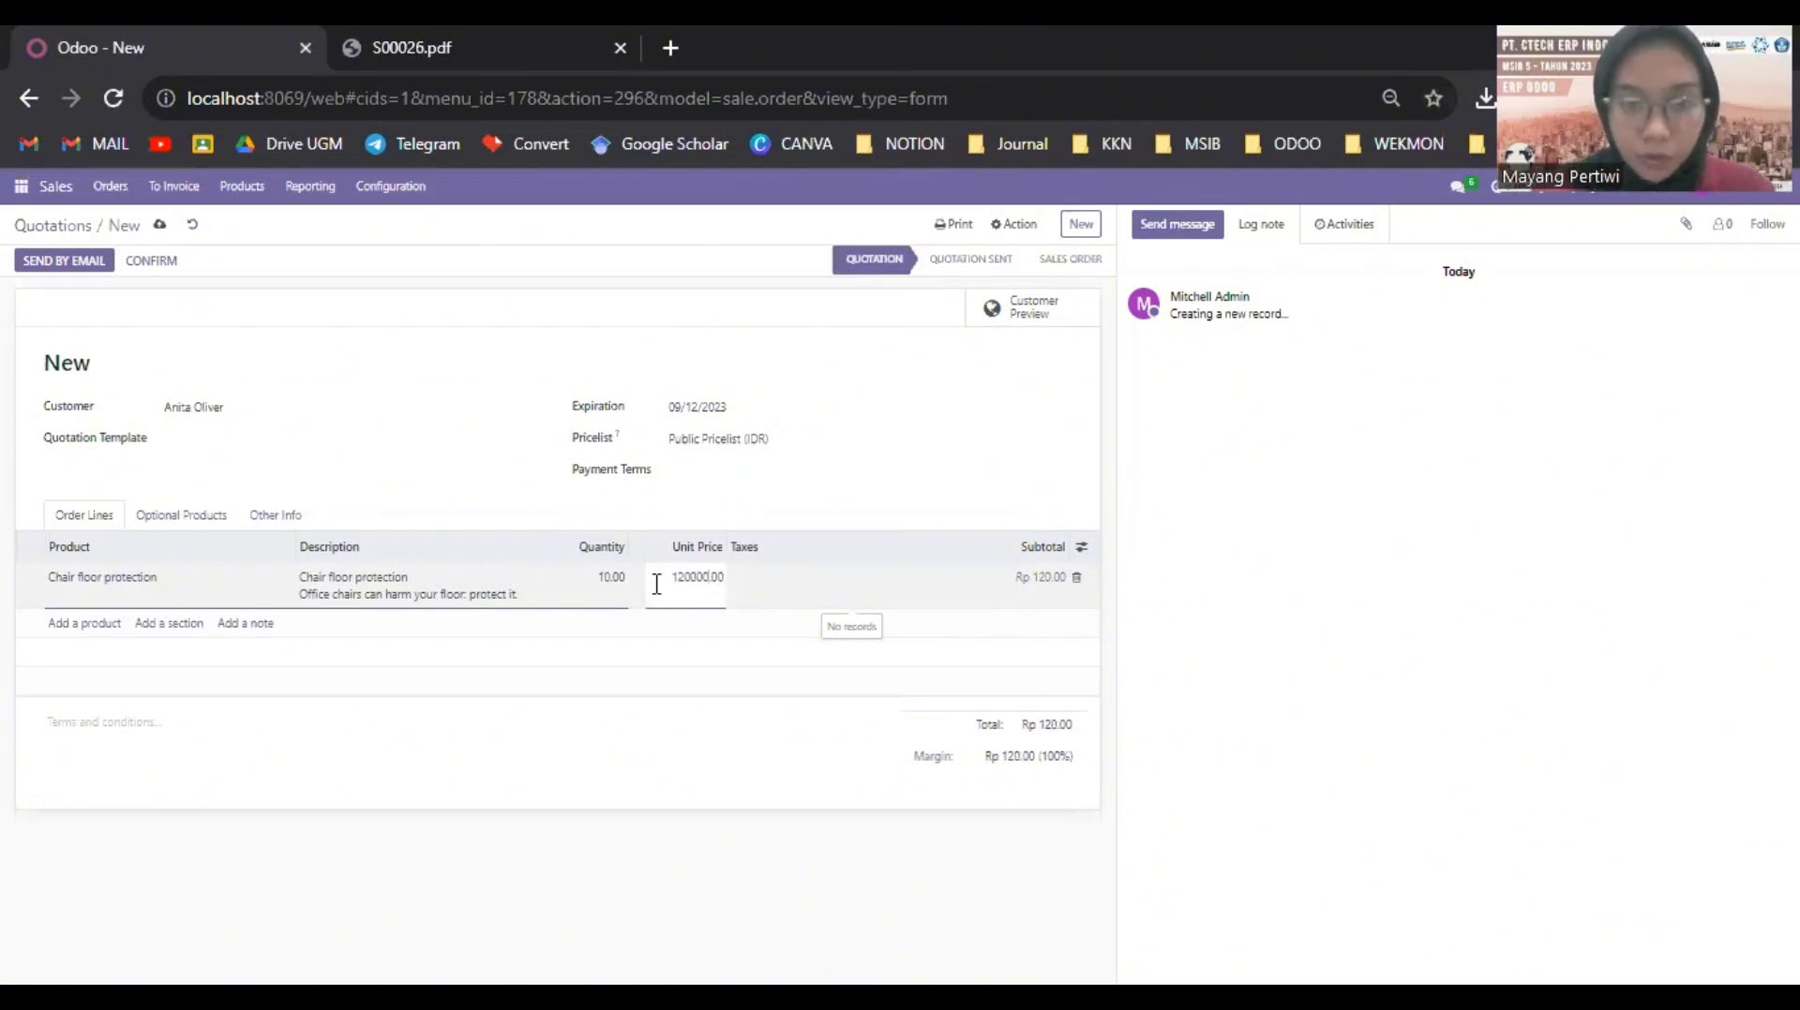
{"action": "left_click", "coordinate": [703, 580]}
{"action": "left_click", "coordinate": [757, 582]}
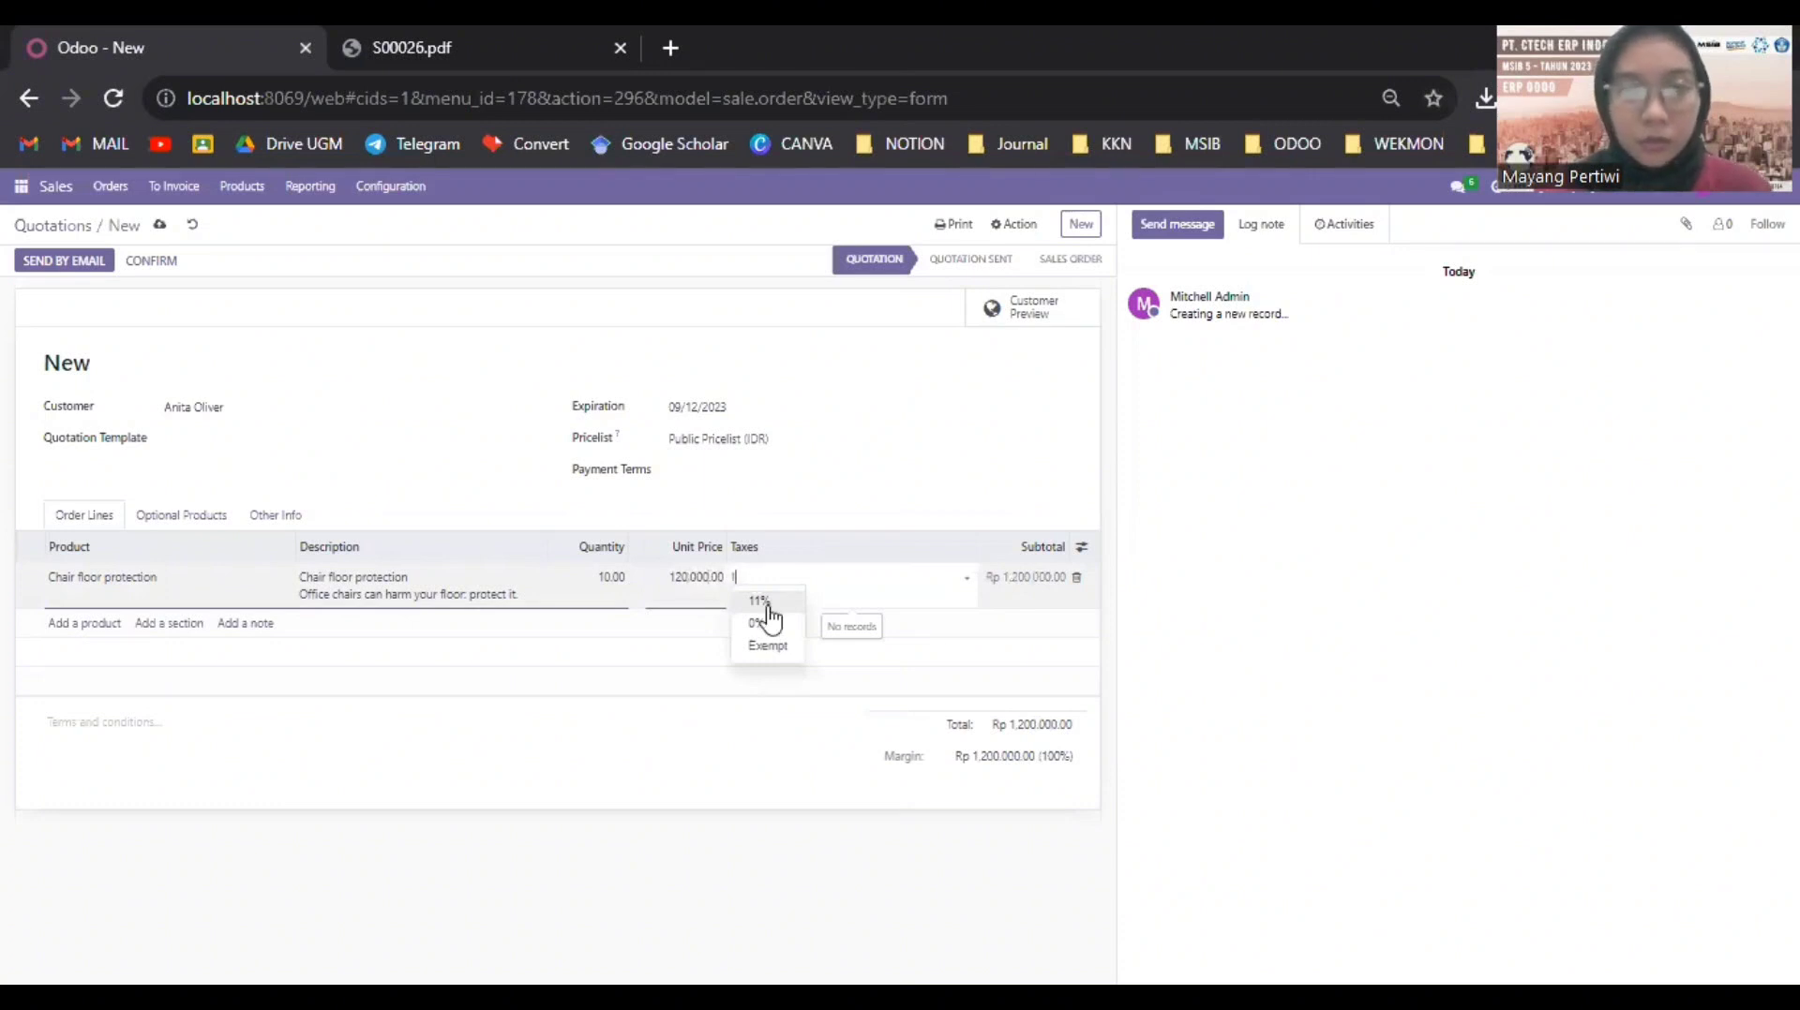
{"action": "left_click", "coordinate": [759, 602]}
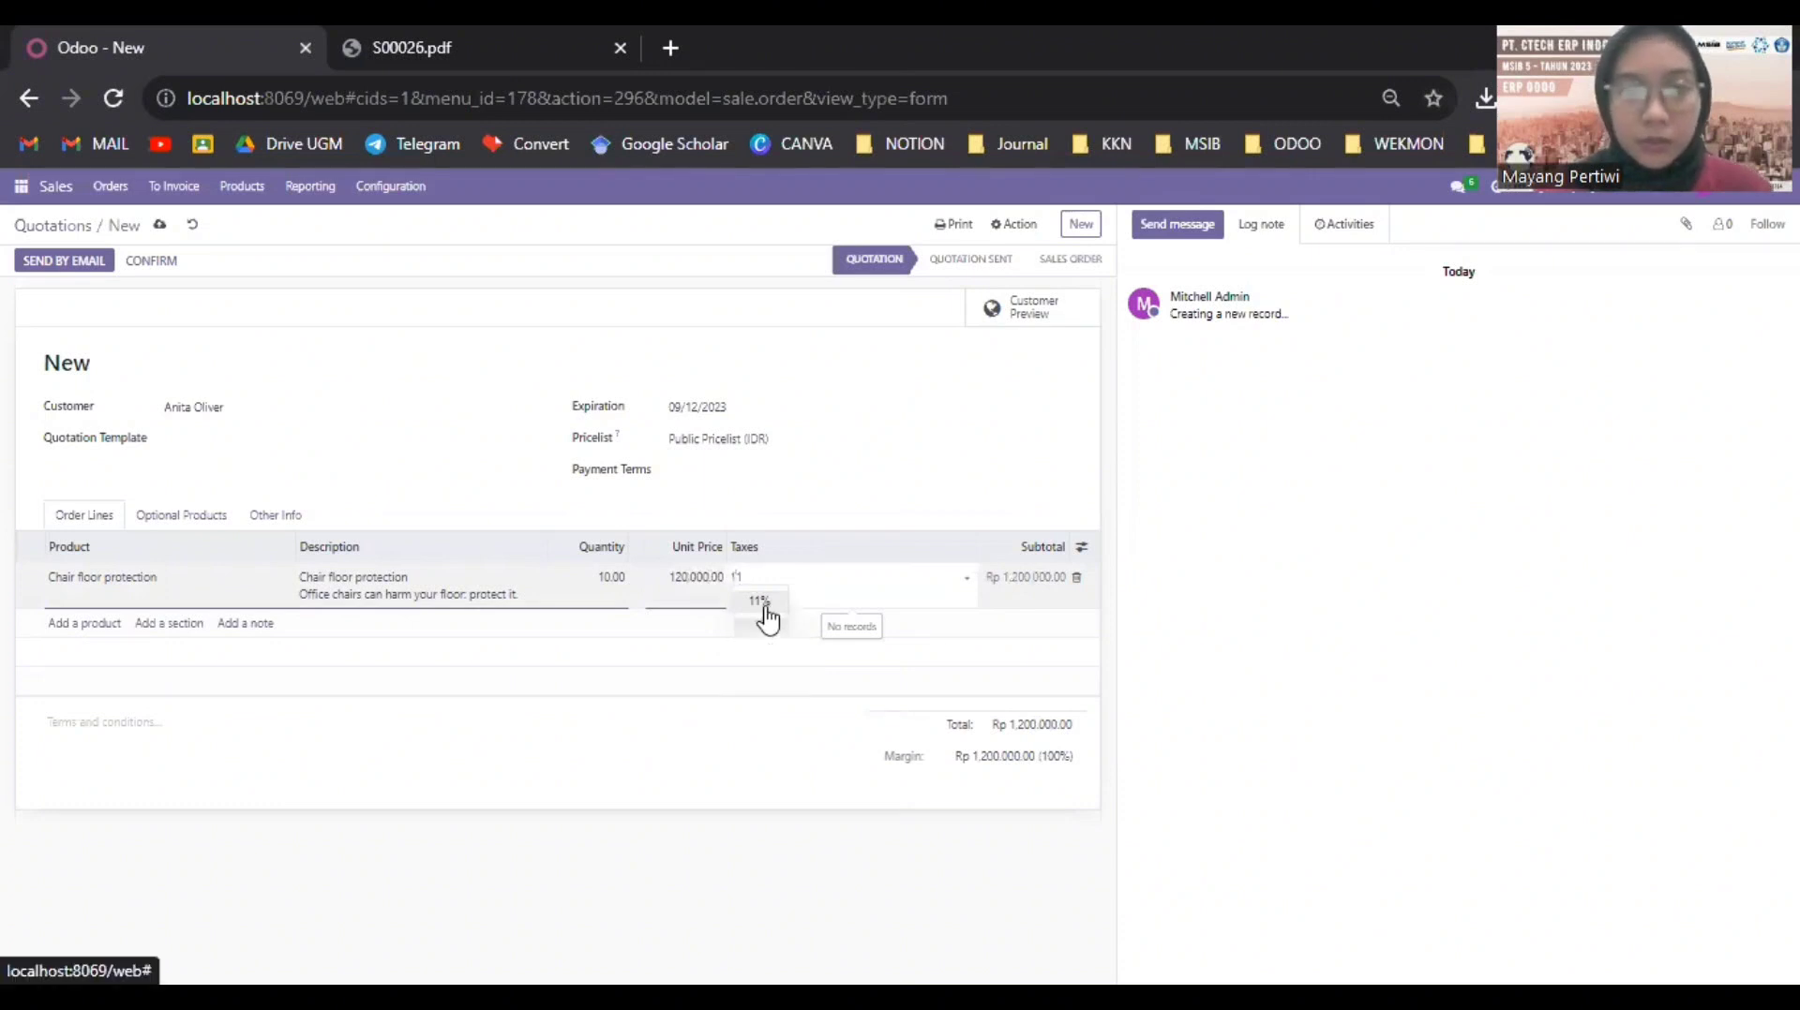
{"action": "left_click", "coordinate": [922, 570]}
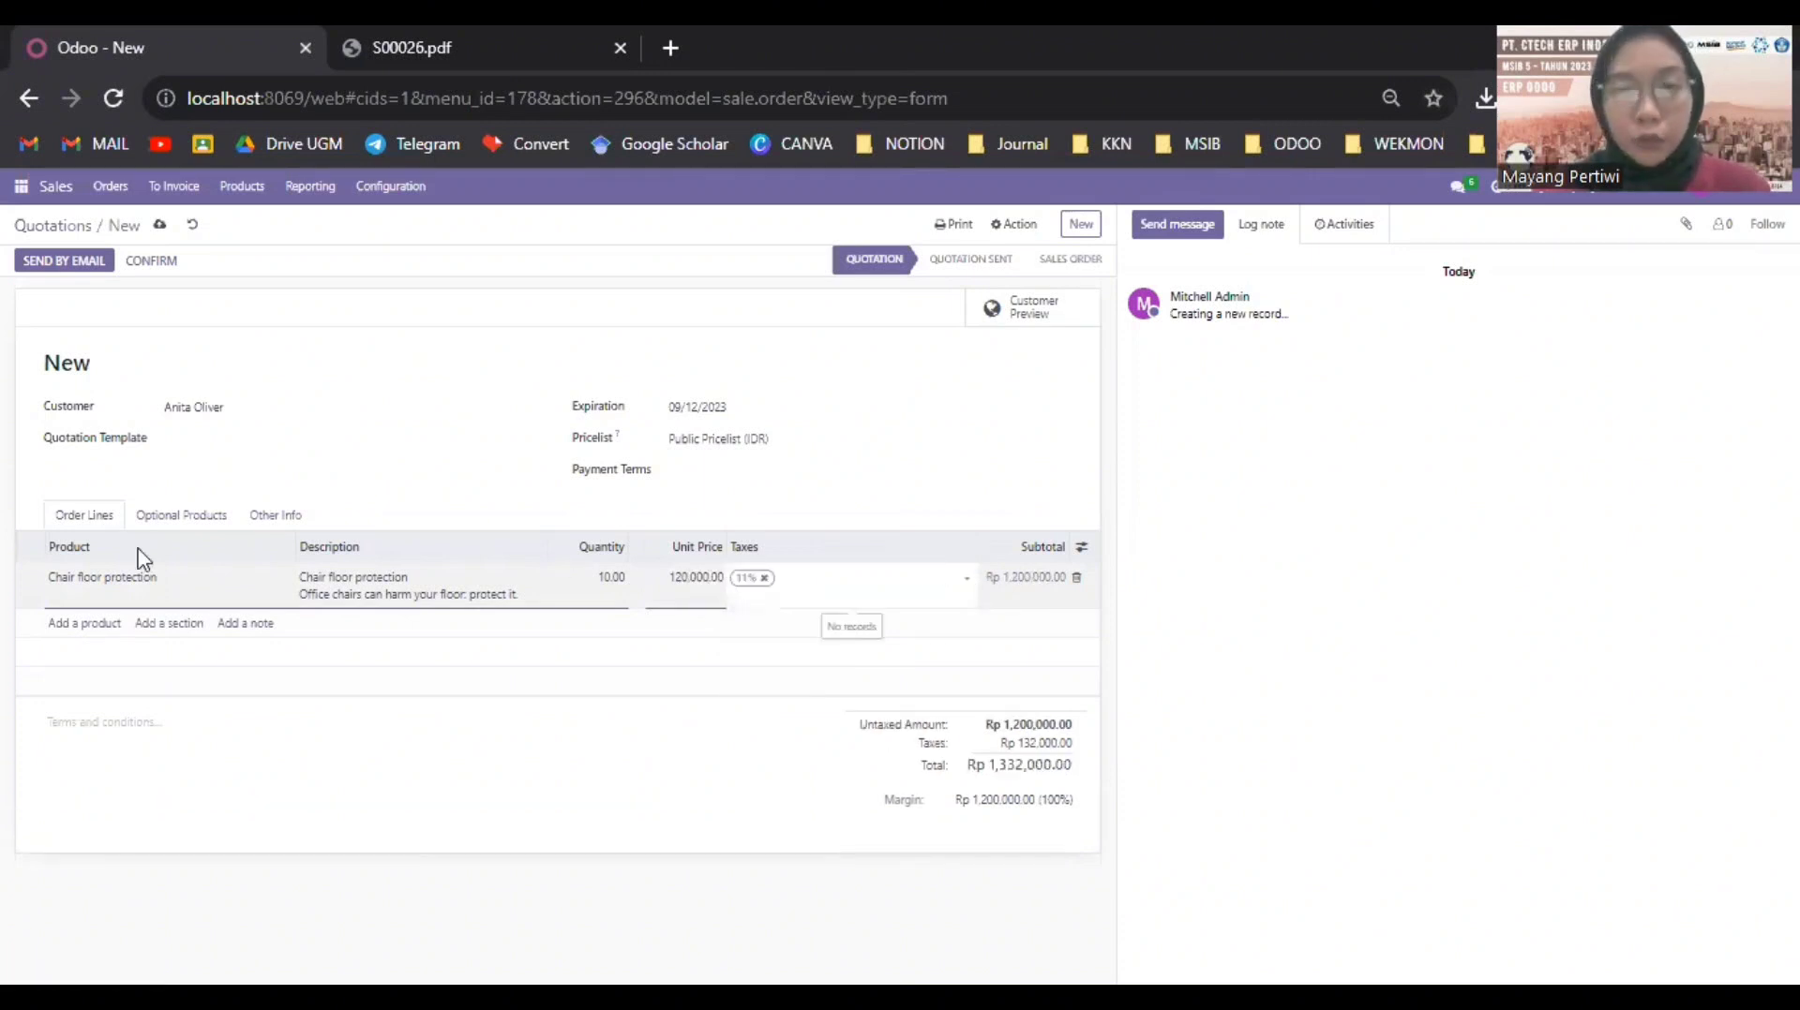
{"action": "left_click", "coordinate": [1035, 611]}
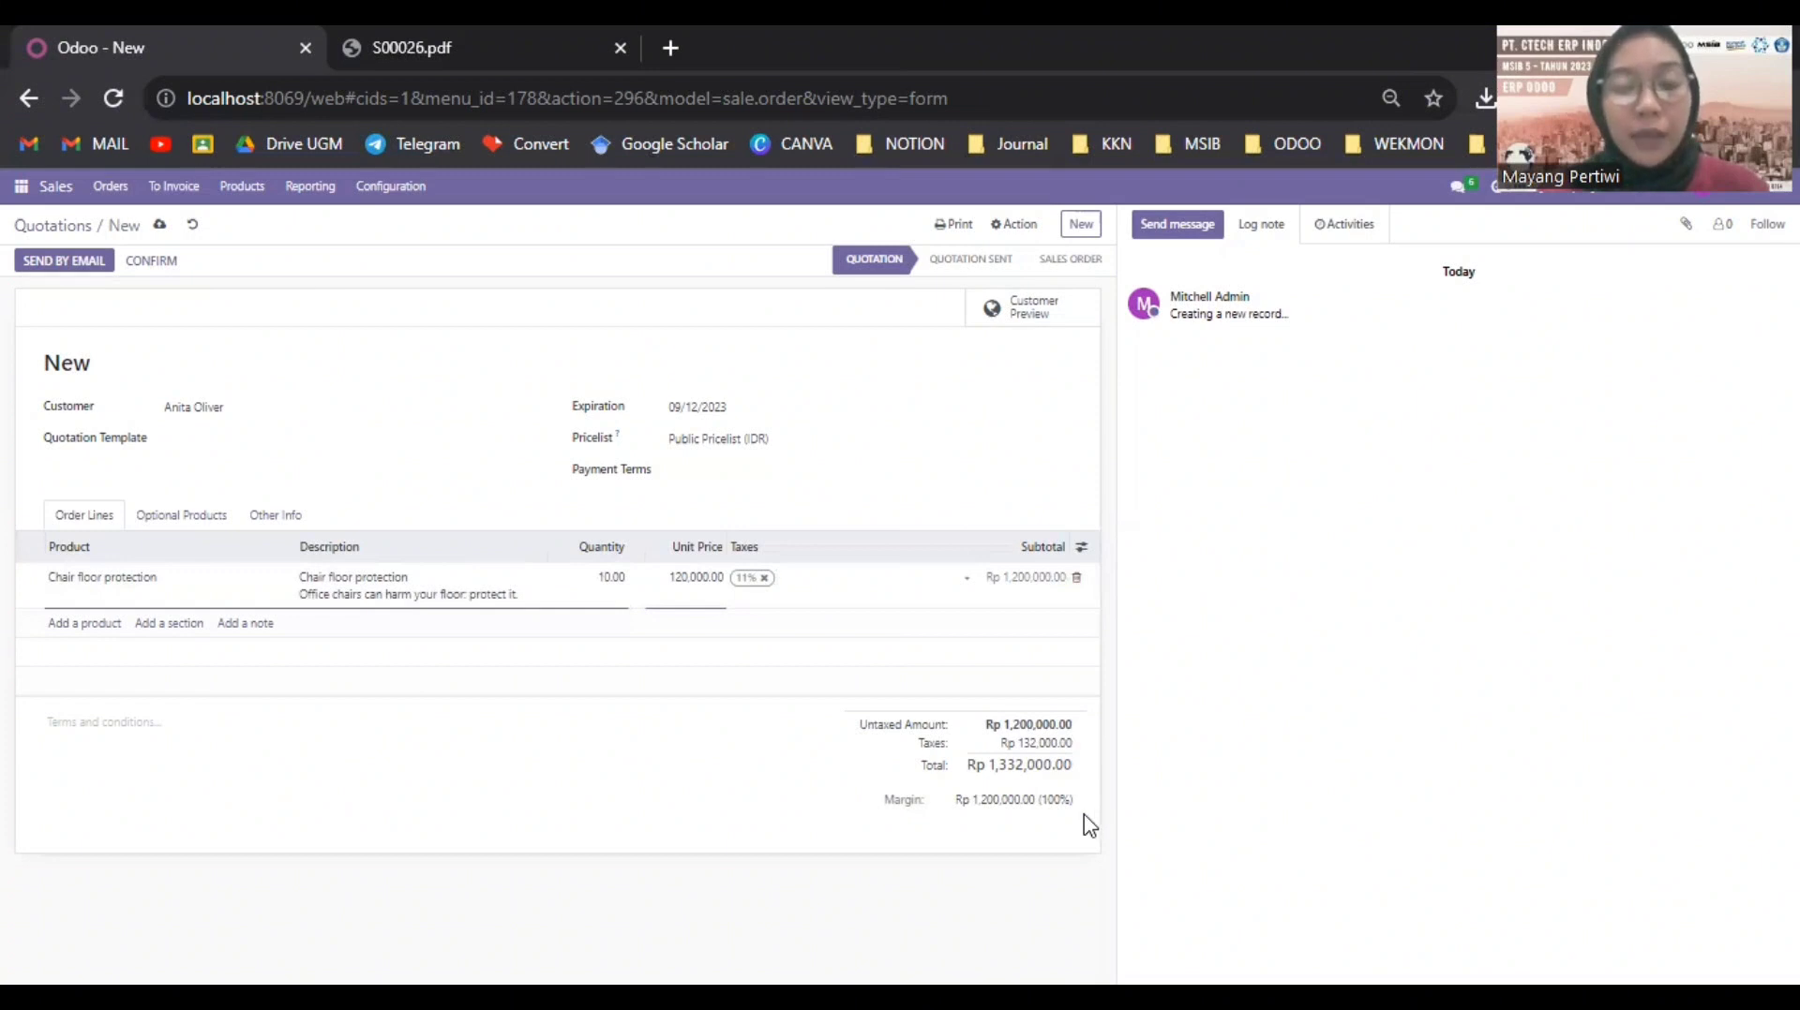
Send the quotation to the customer by email and confirm it as a sales order
{"action": "left_click", "coordinate": [72, 262]}
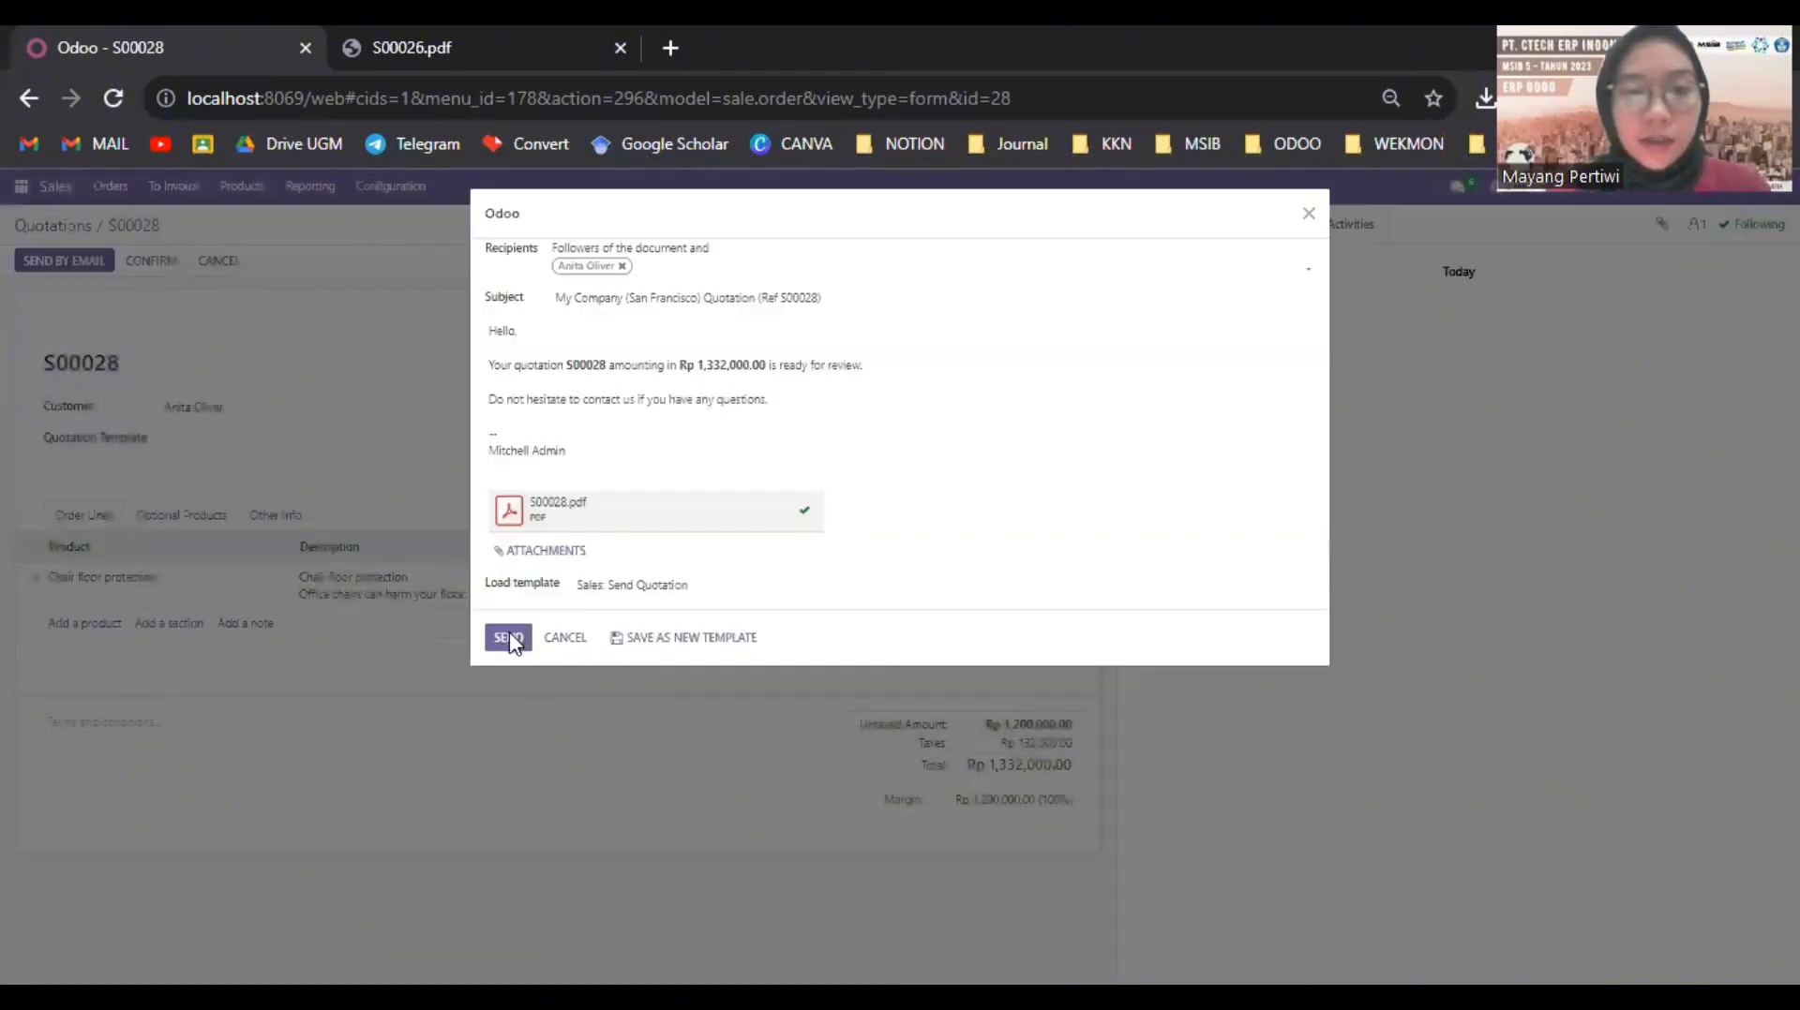
{"action": "left_click", "coordinate": [509, 639]}
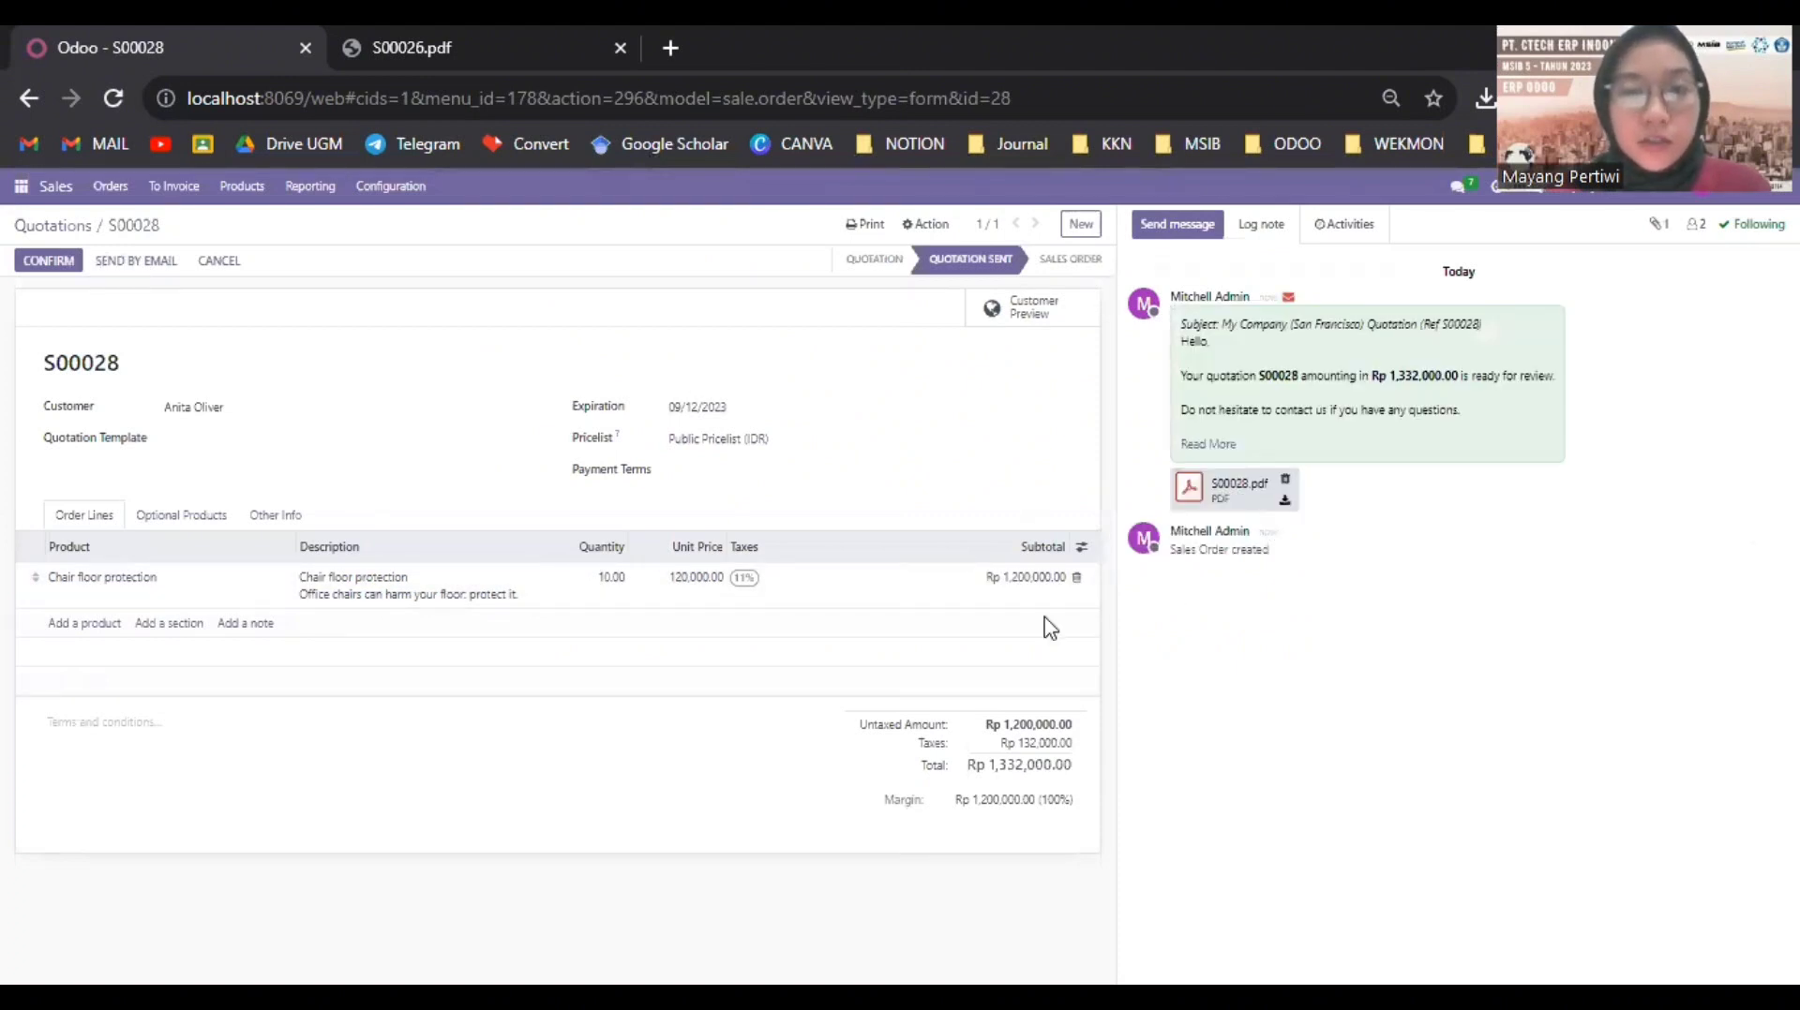
{"action": "left_click", "coordinate": [41, 264]}
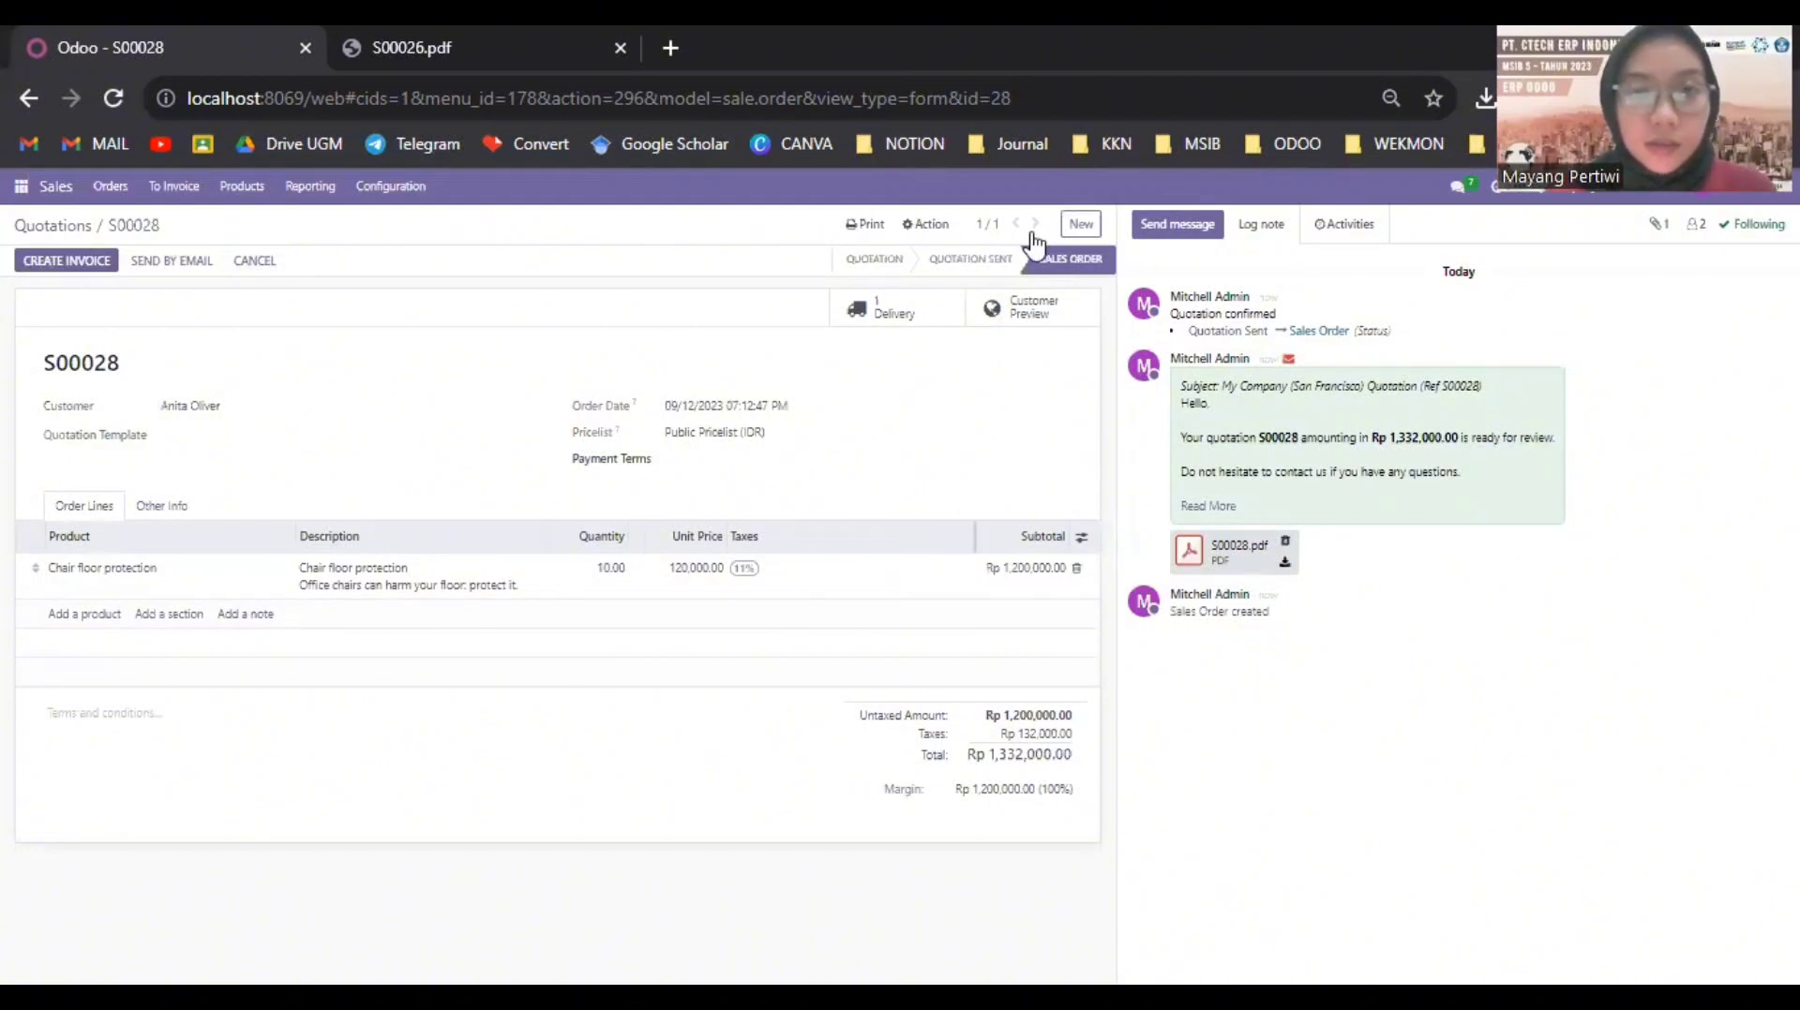
Create and view a percentage down payment invoice of 10% for the sales order
{"action": "left_click", "coordinate": [71, 267]}
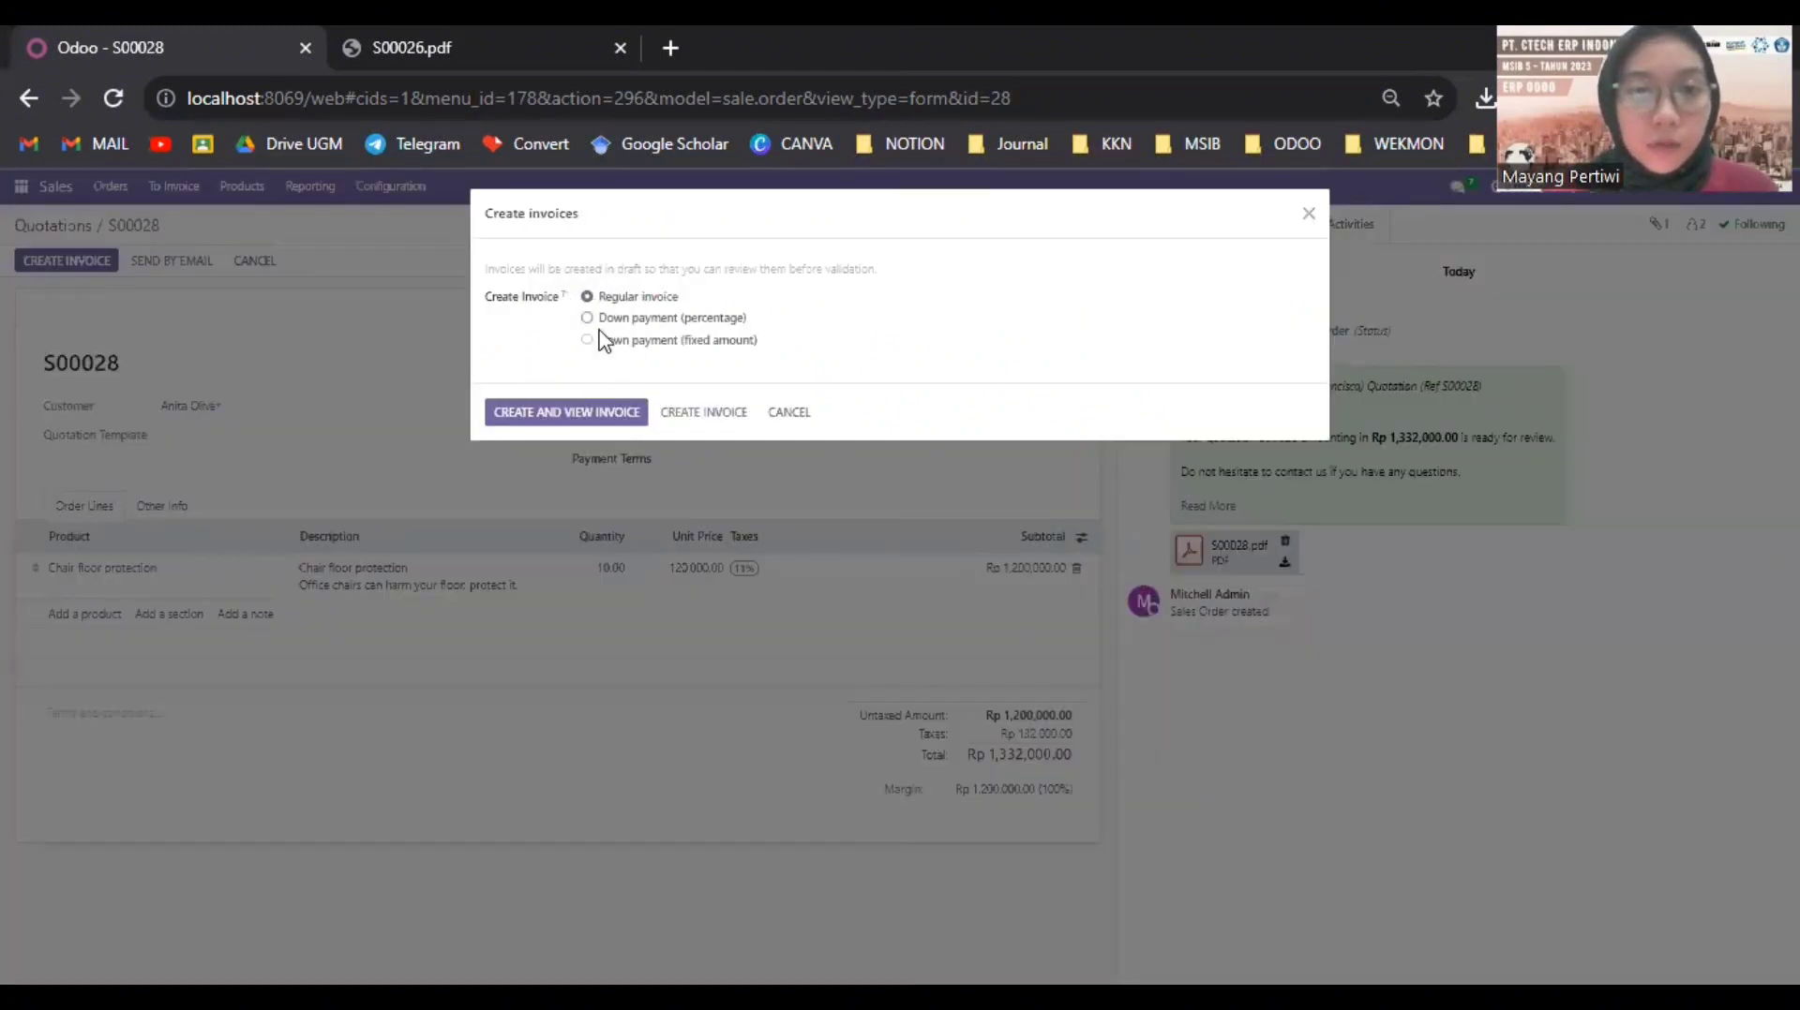
{"action": "left_click", "coordinate": [611, 319]}
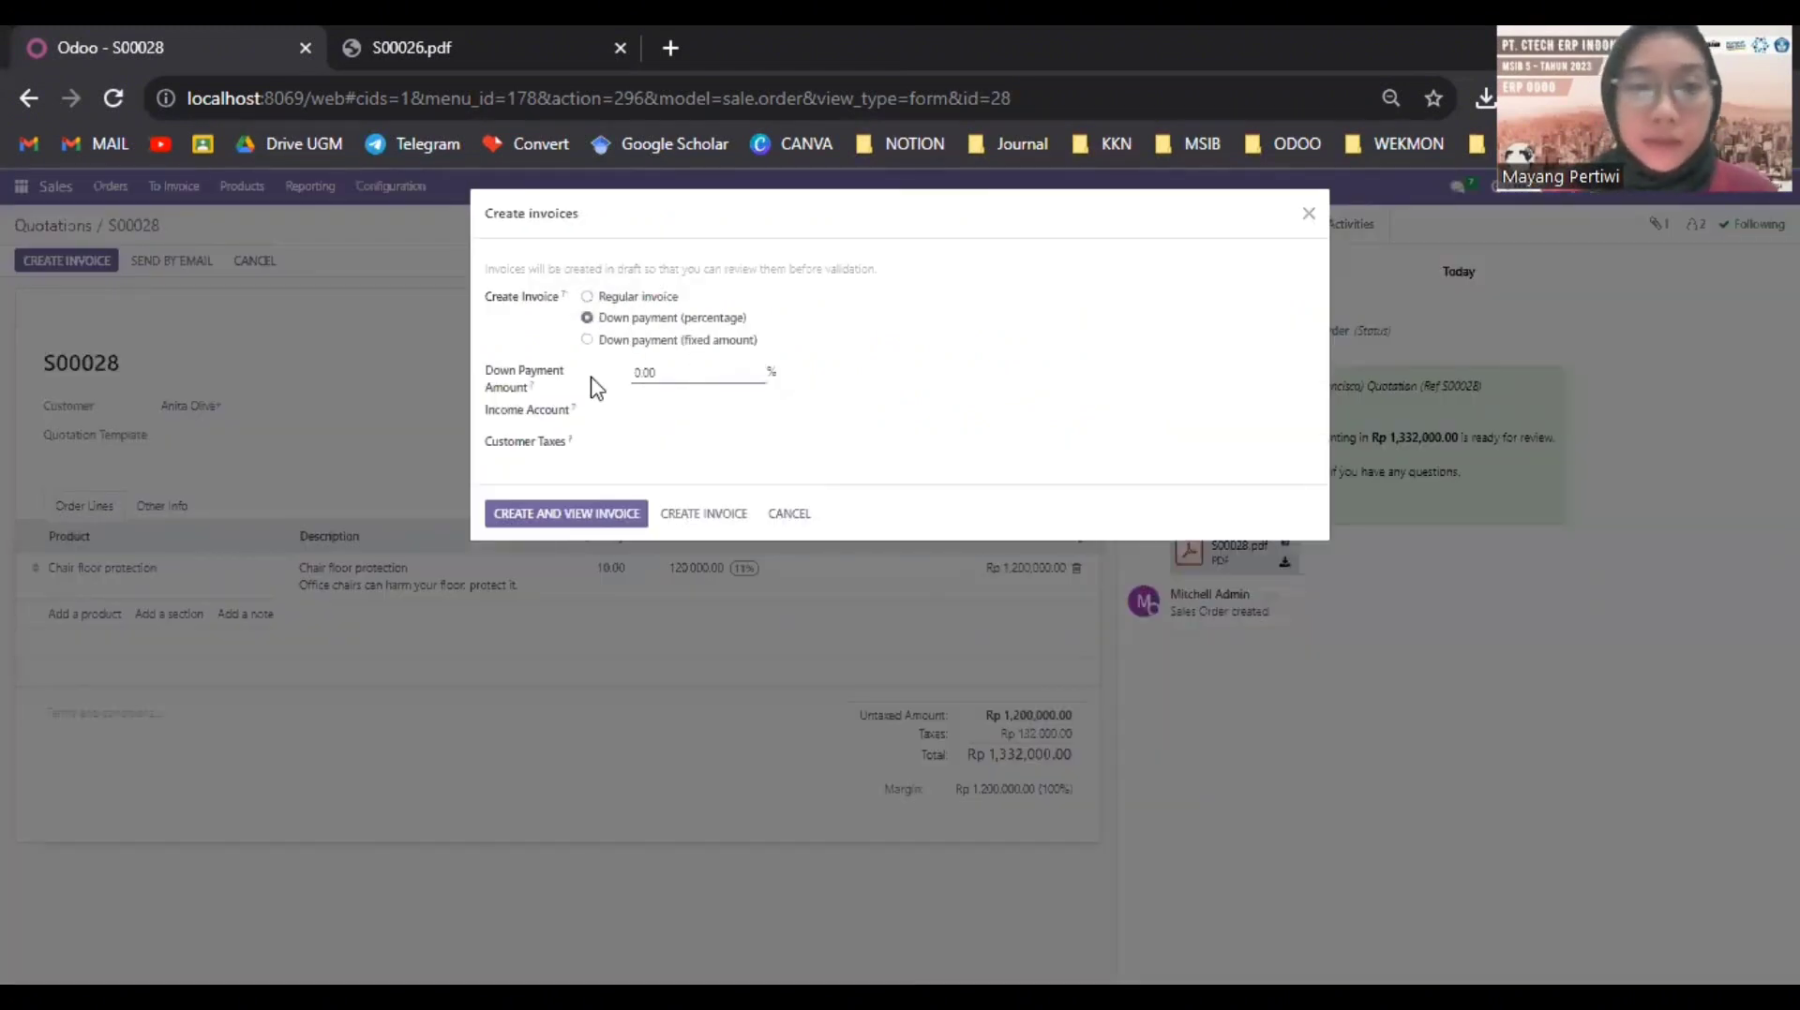
{"action": "left_click", "coordinate": [641, 374]}
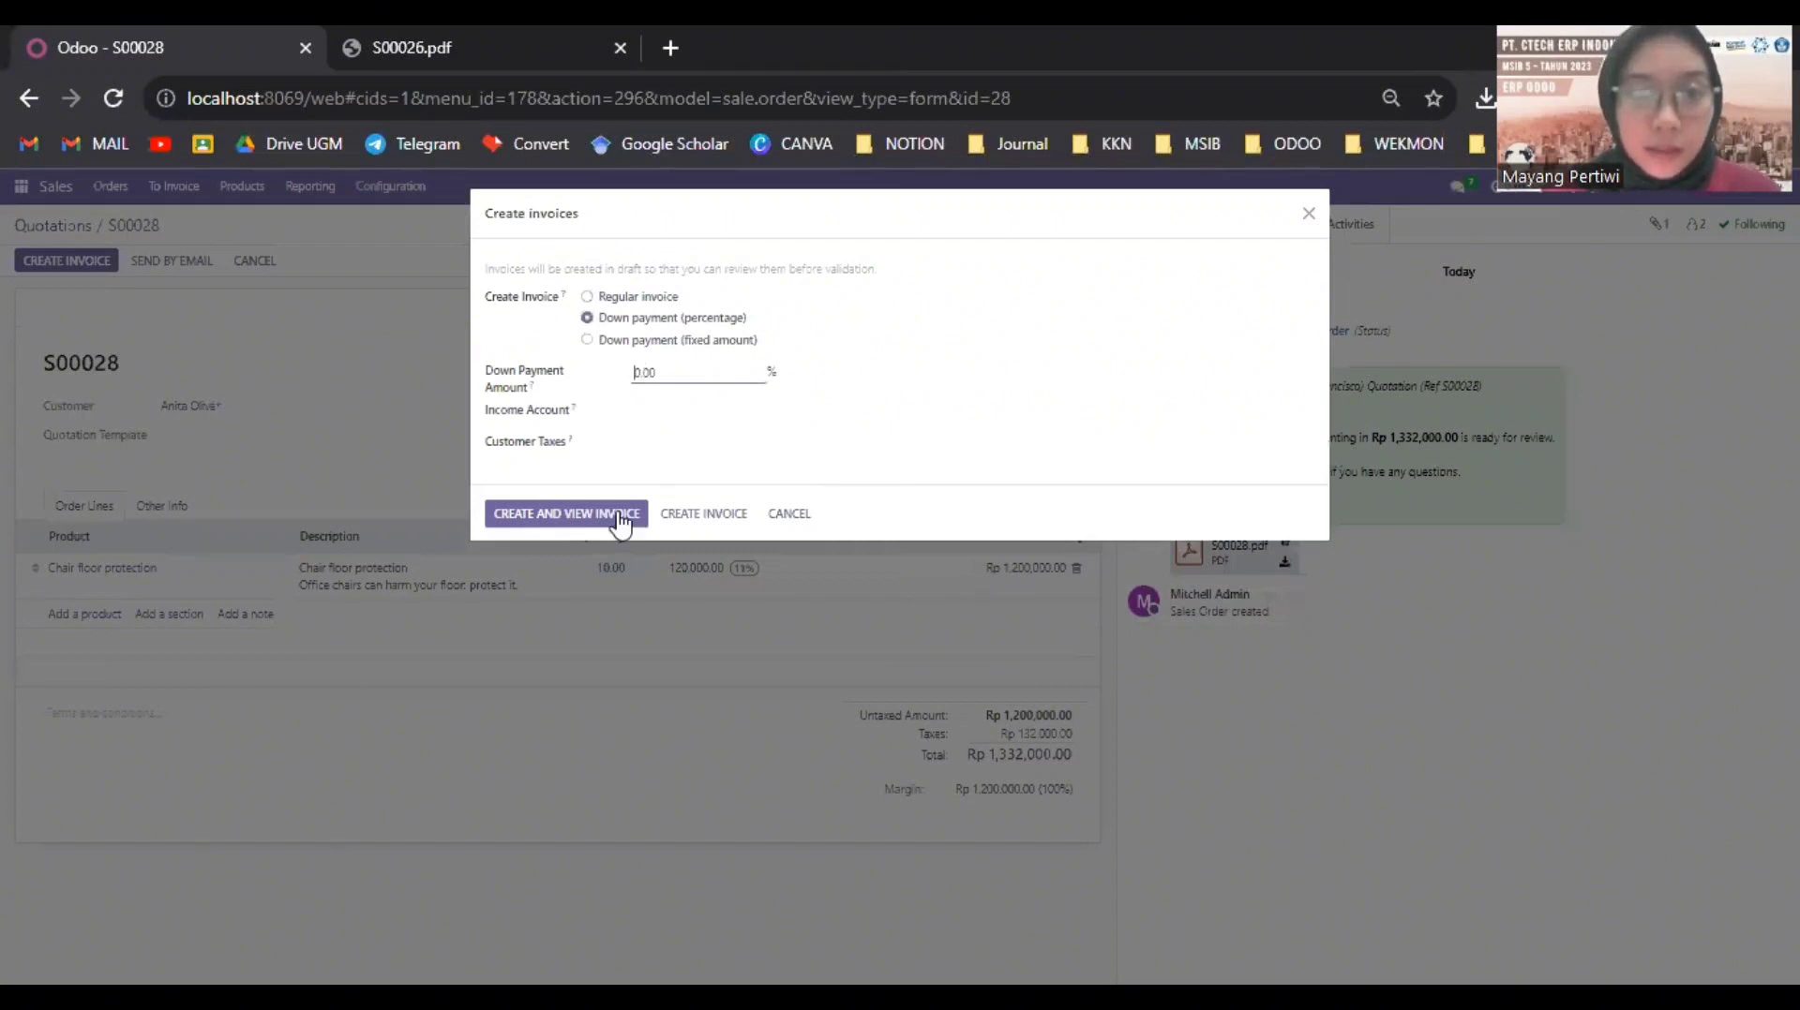
{"action": "type", "text": "1"}
{"action": "left_click", "coordinate": [578, 522]}
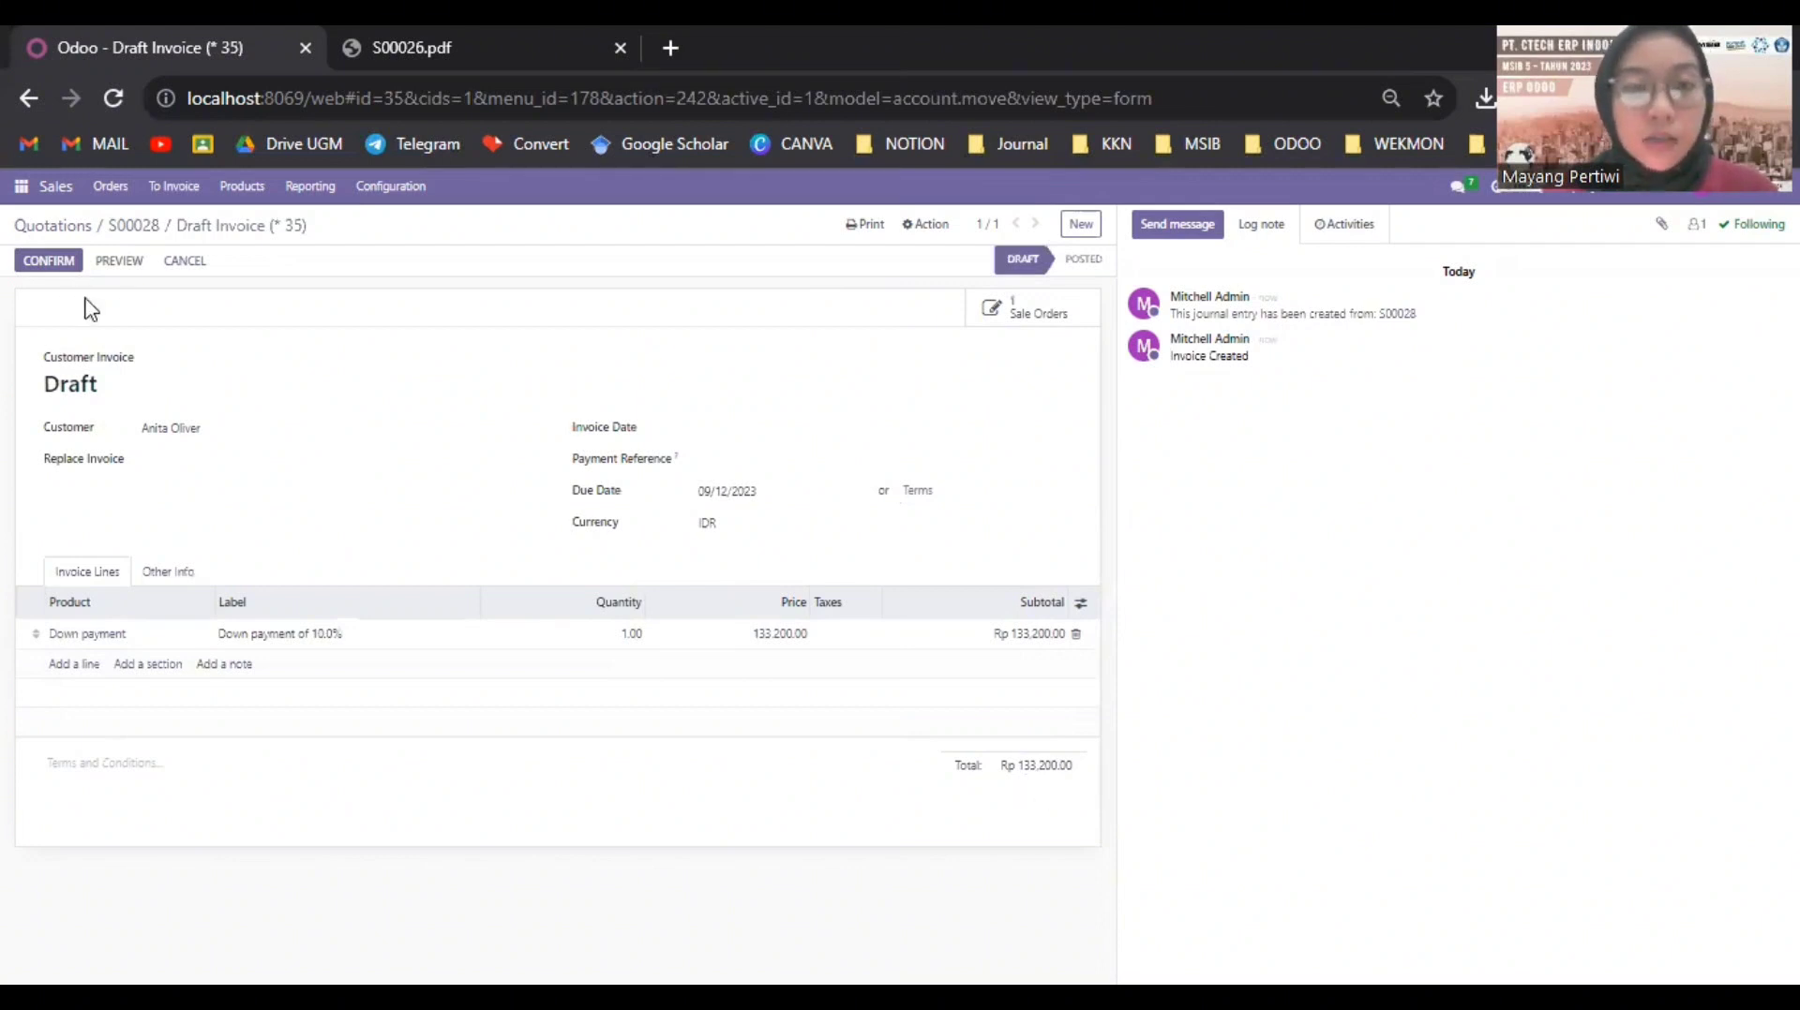
Confirm the draft down payment invoice and start sending and printing it
{"action": "left_click", "coordinate": [52, 262]}
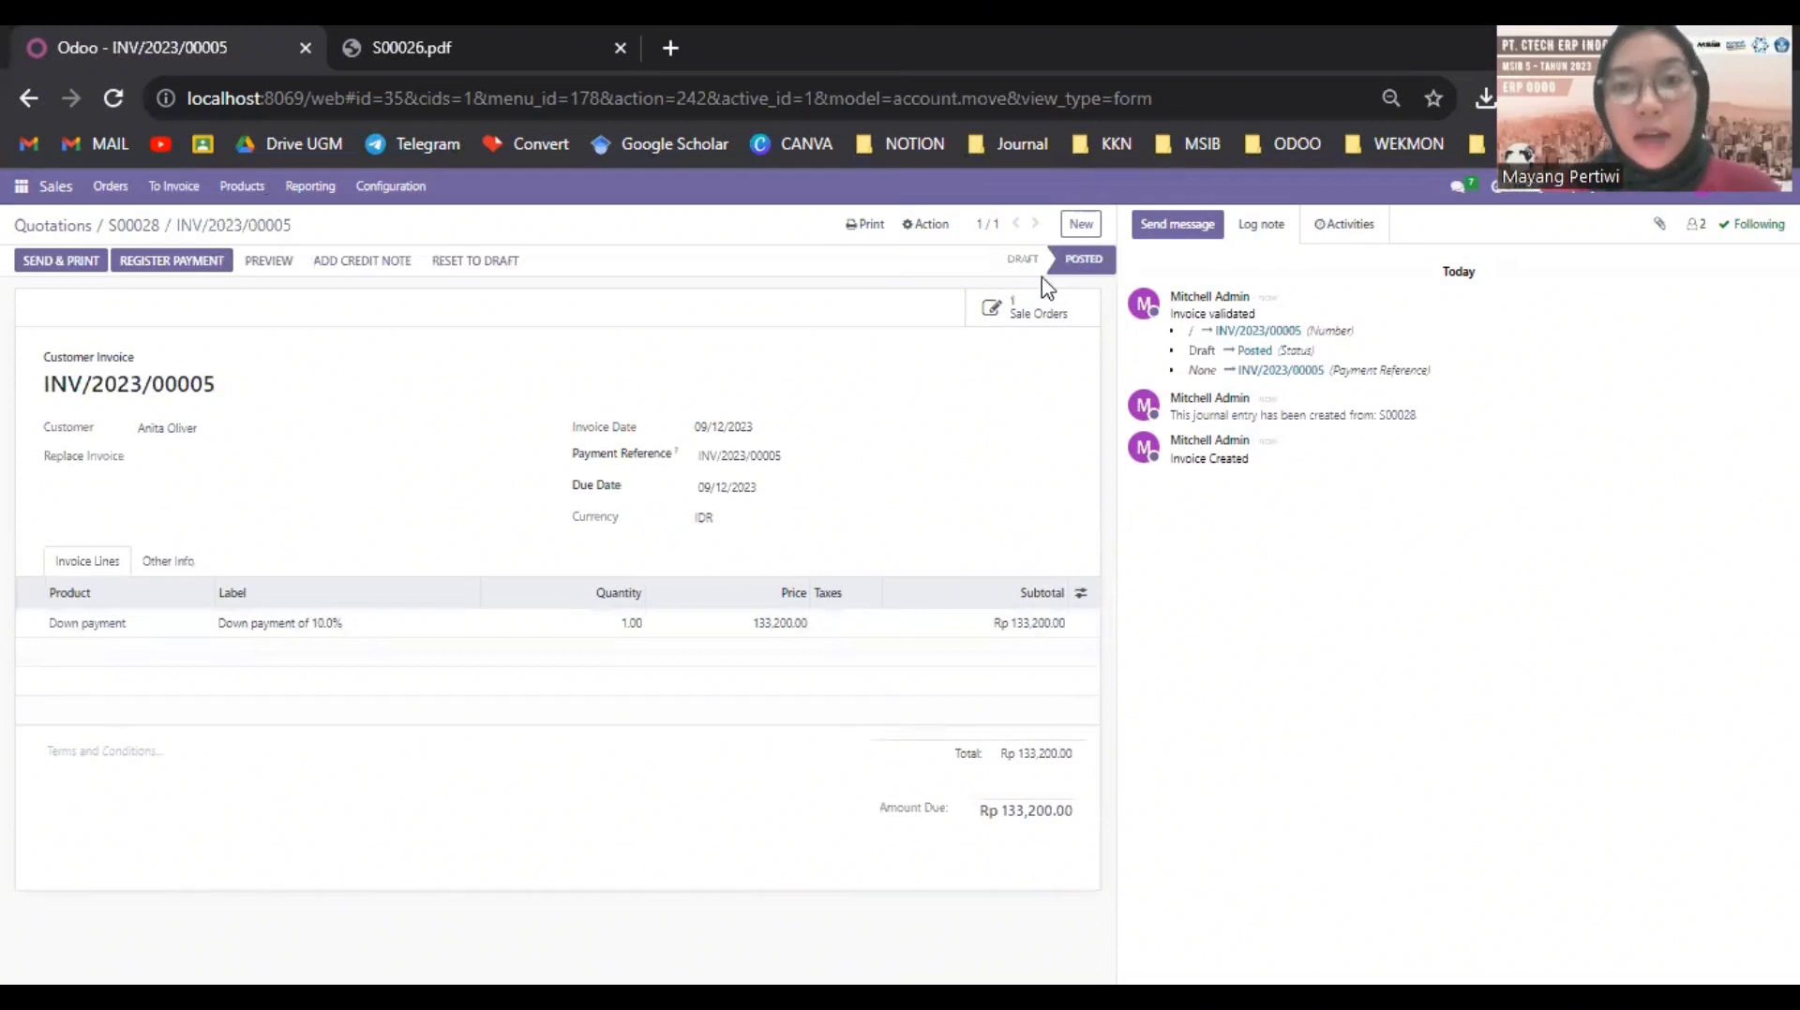
{"action": "left_click", "coordinate": [52, 267]}
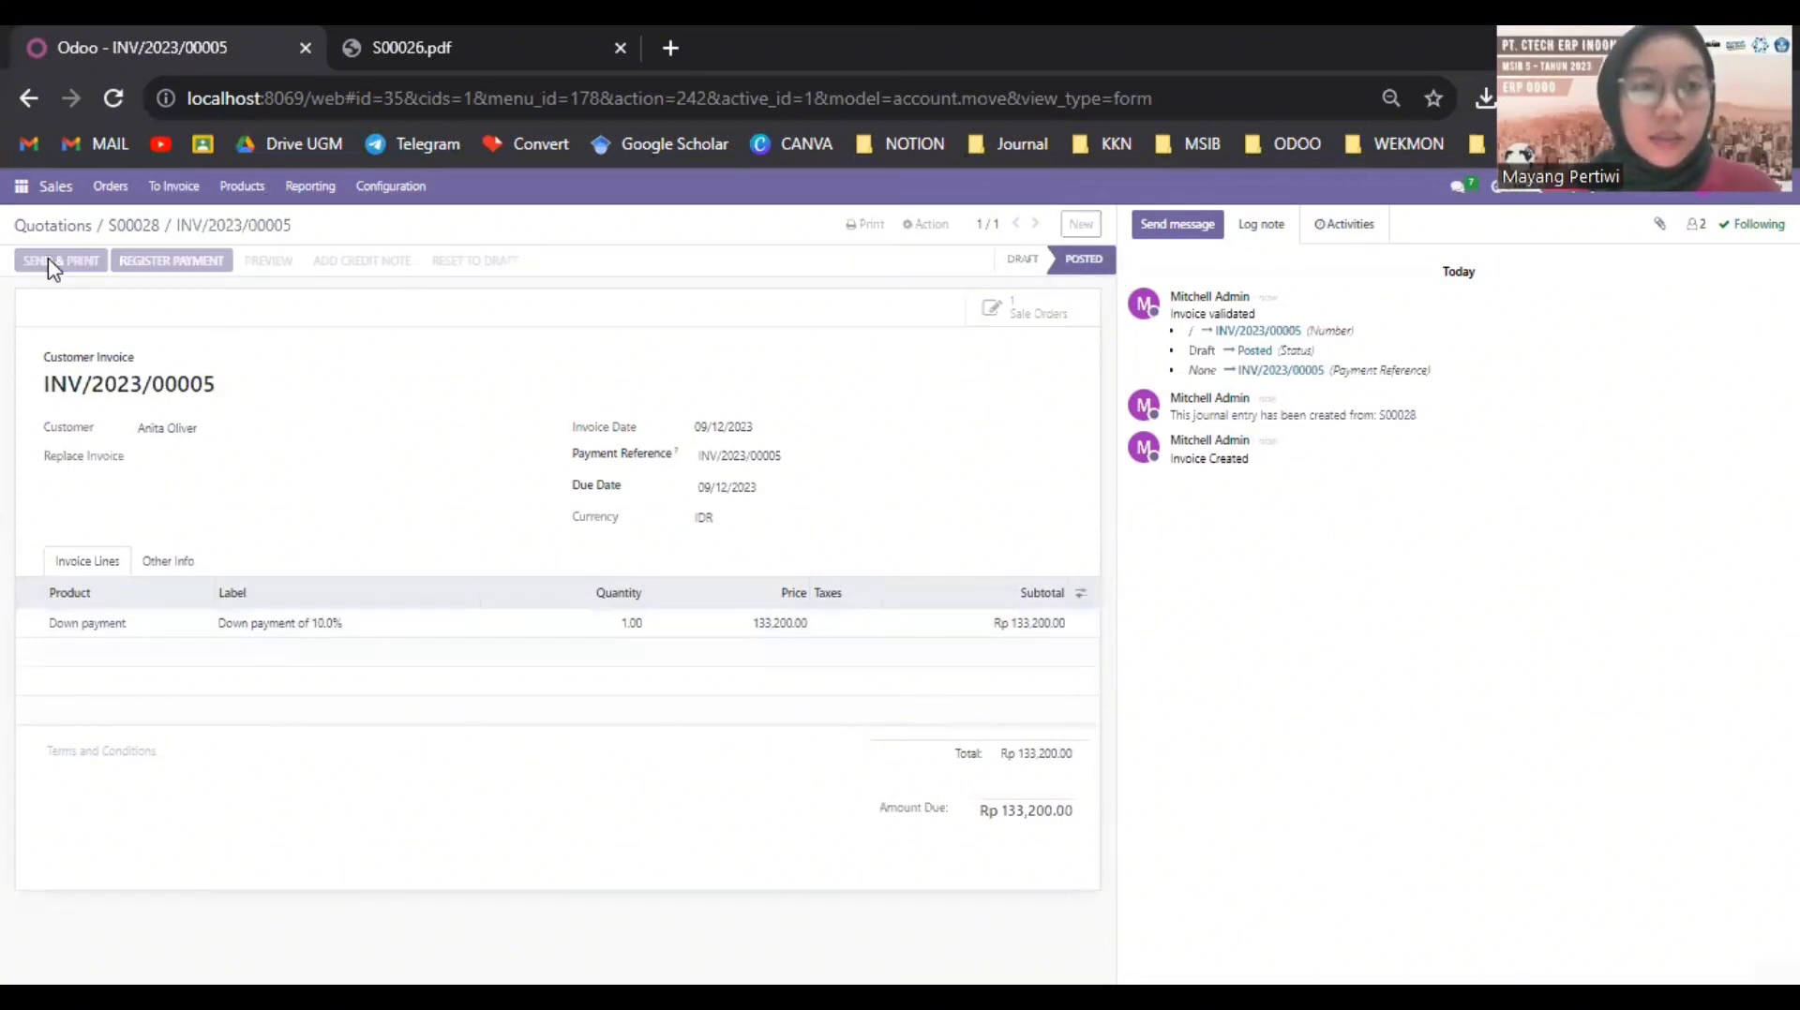